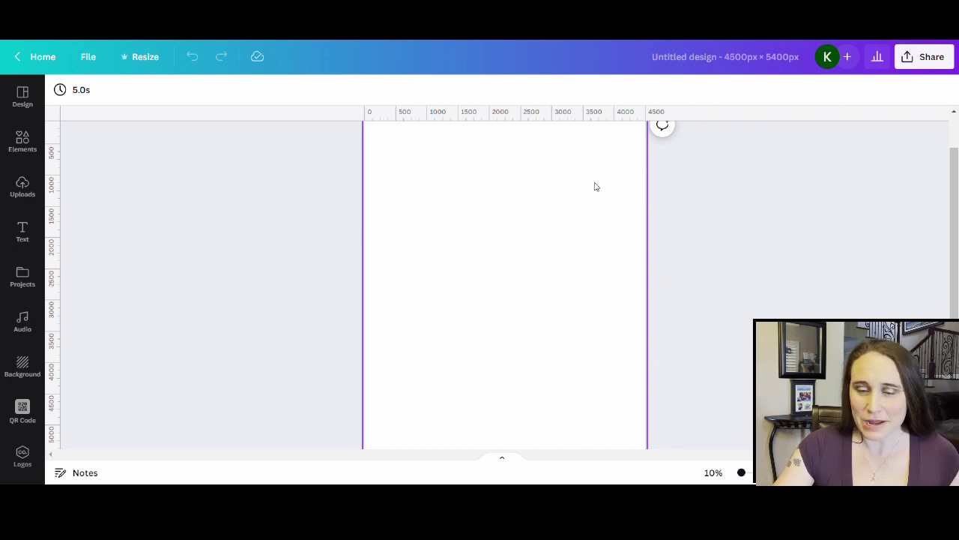
- Set the page background to solid black from the Default Colors
{"action": "scroll", "coordinate": [561, 173], "scroll_direction": "up", "scroll_amount": 2}
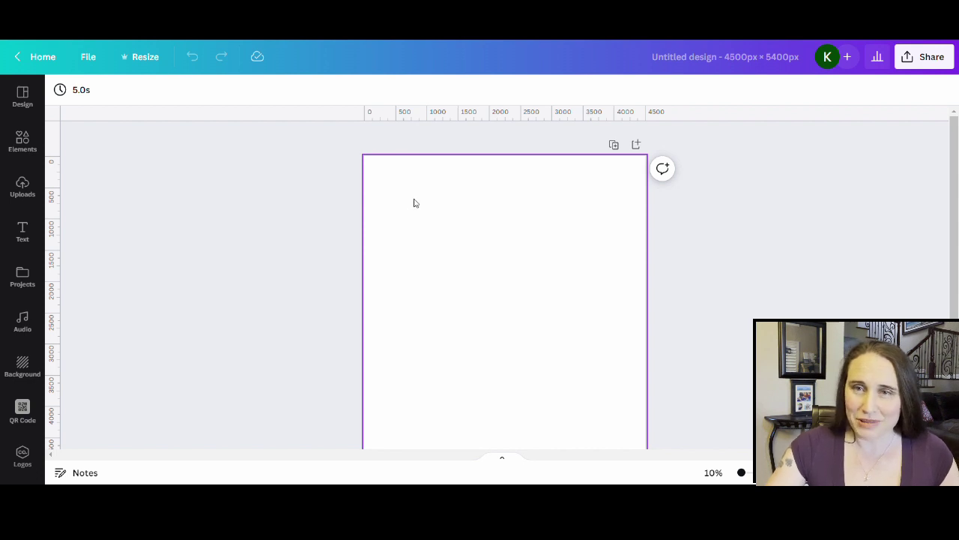
{"action": "left_click", "coordinate": [459, 216]}
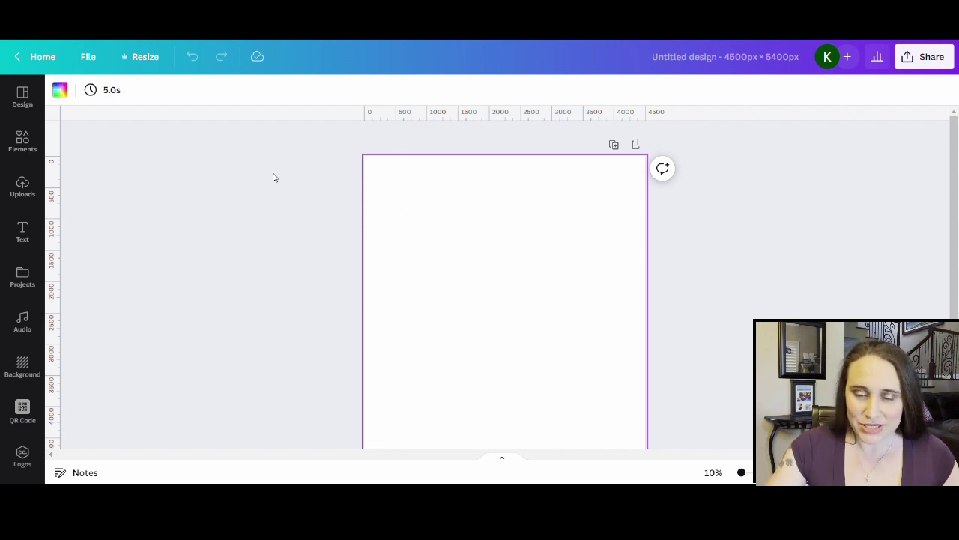
{"action": "left_click", "coordinate": [63, 93]}
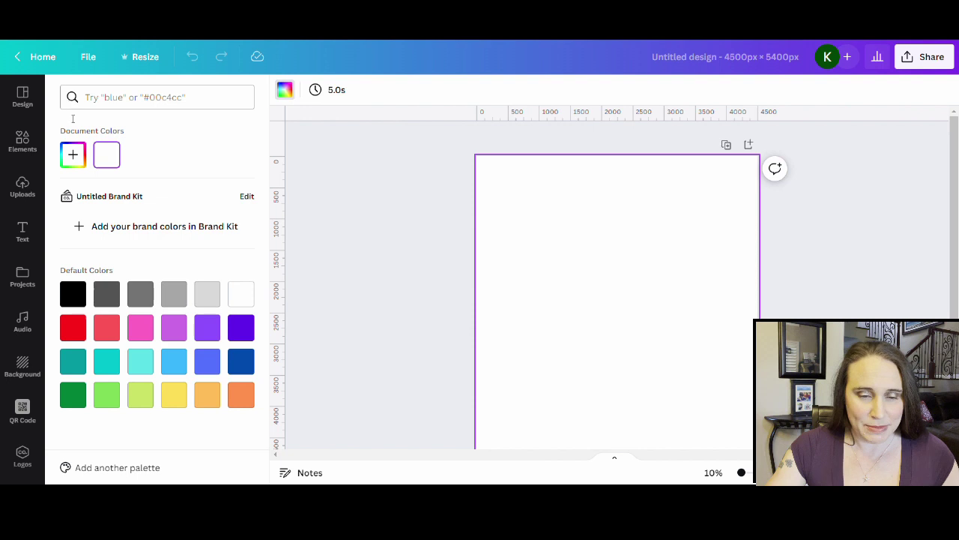
{"action": "left_click", "coordinate": [81, 293]}
{"action": "left_click", "coordinate": [385, 247]}
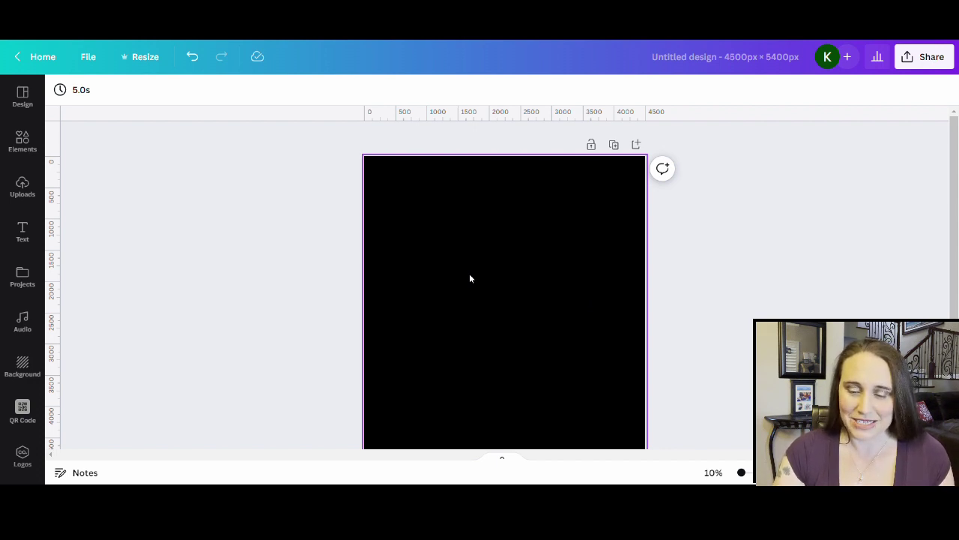
{"action": "left_click", "coordinate": [479, 271]}
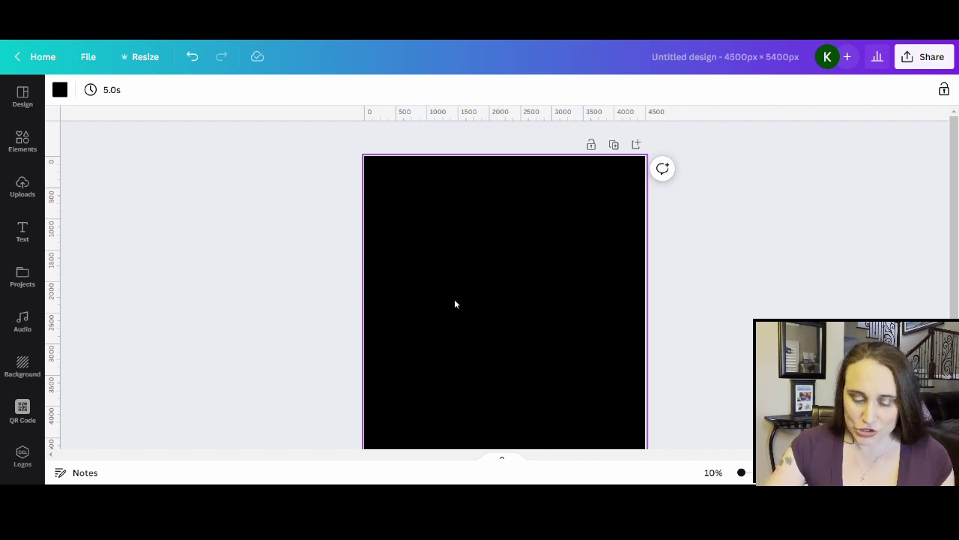
- Add a text box reading 'HAPPY GROUNDHOG DAY!' in the middle of the page
{"action": "key", "text": "t"}
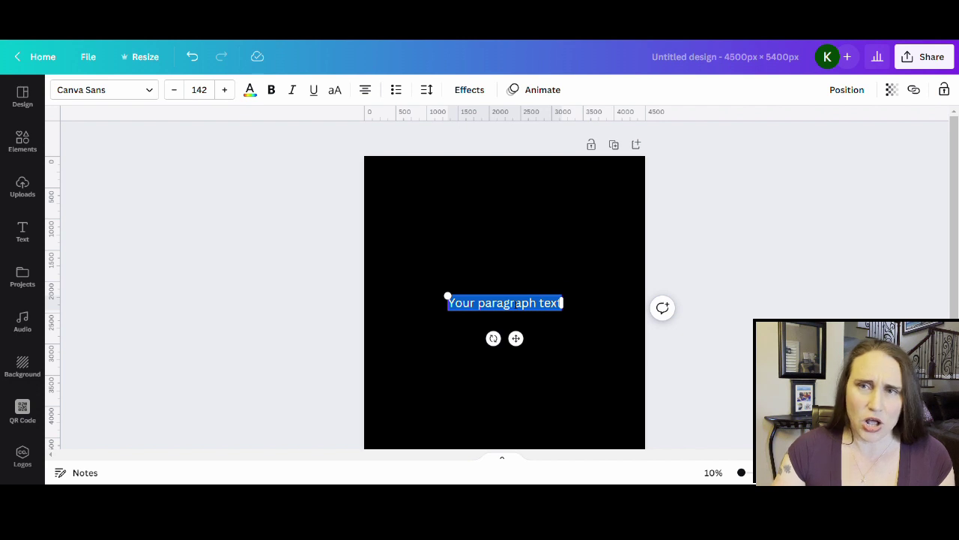
{"action": "type", "text": "HAP"}
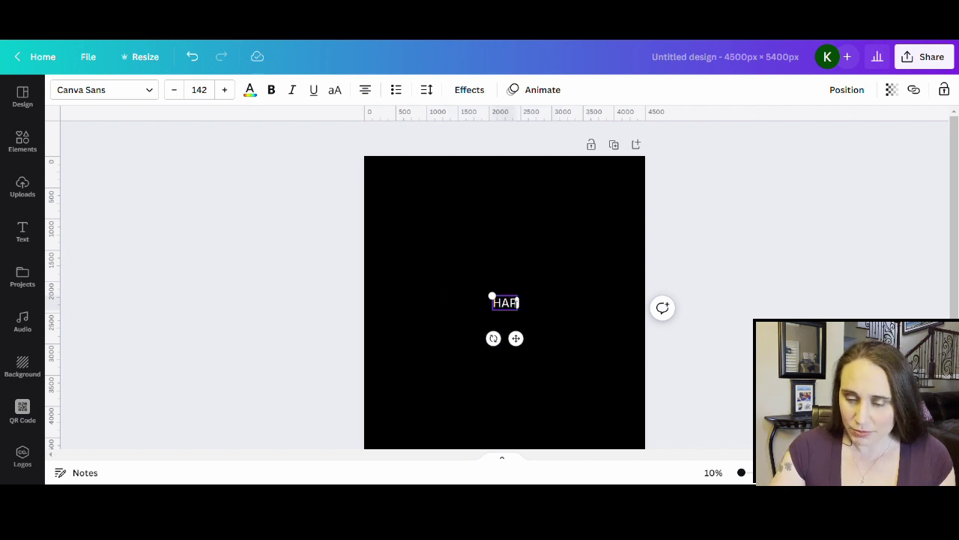
{"action": "type", "text": "PY GROUND"}
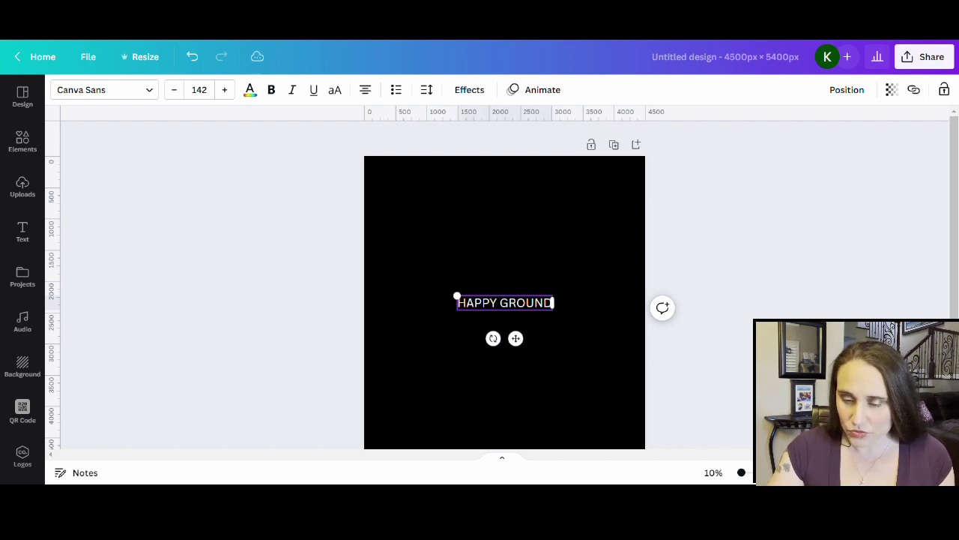
{"action": "type", "text": "HOG DAY"}
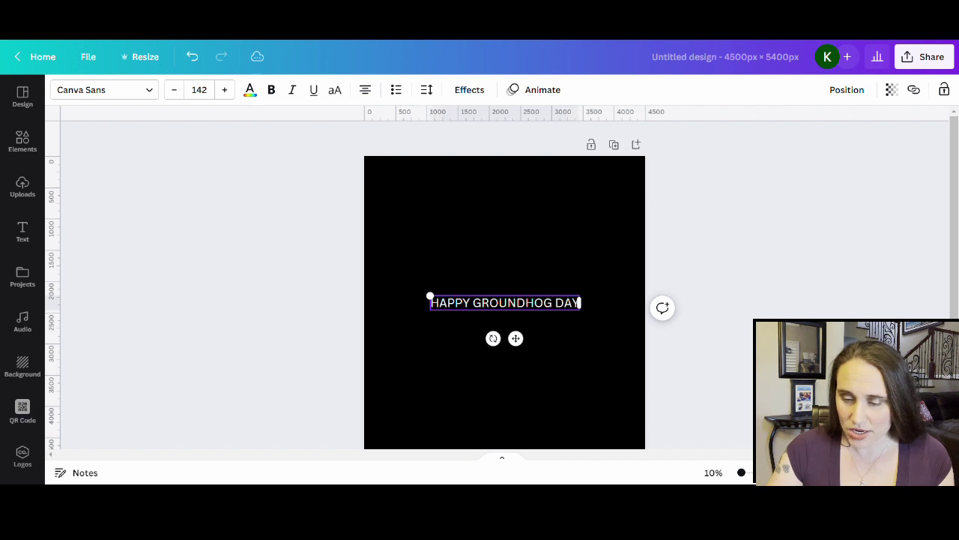
{"action": "type", "text": "!"}
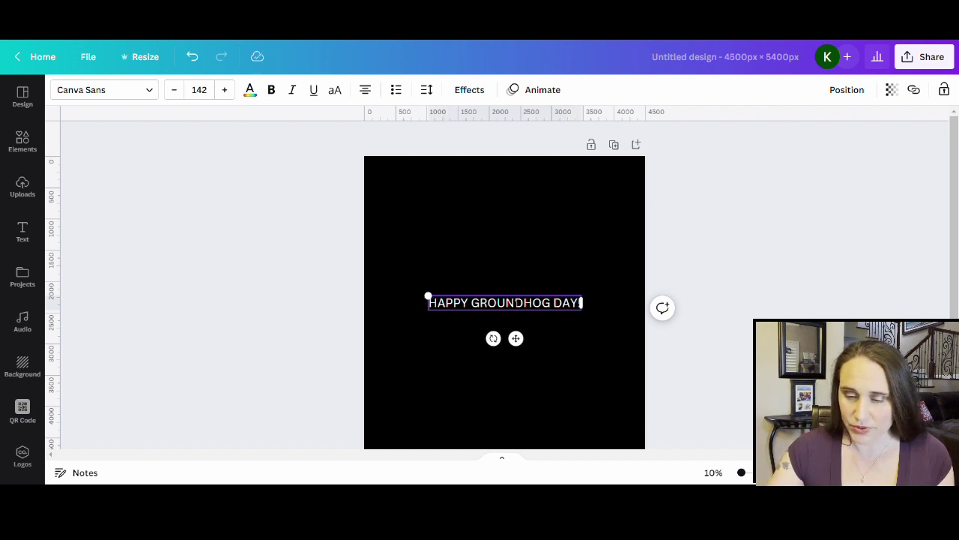
{"action": "left_click", "coordinate": [563, 362]}
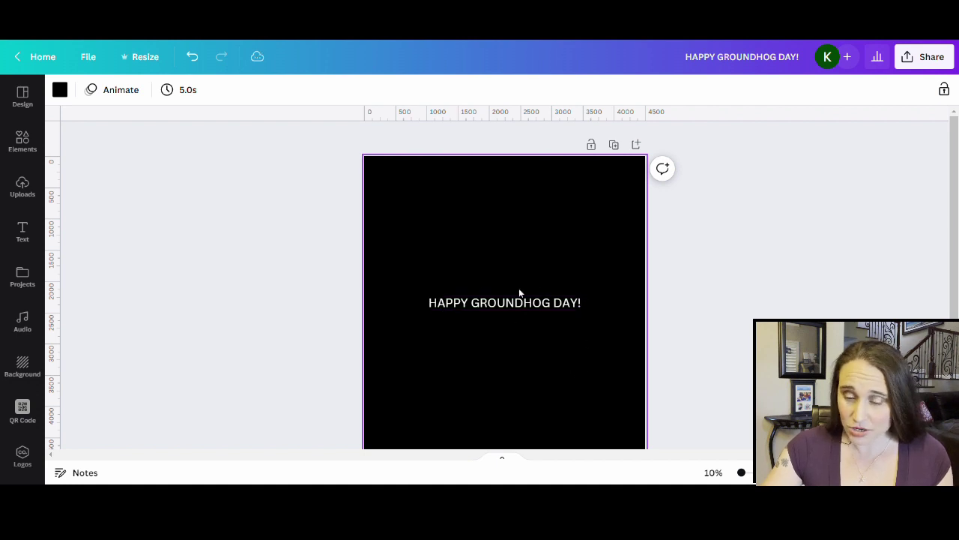
- Move the heading near the page top and scale it up to font size 235
{"action": "left_click_drag", "start_coordinate": [515, 303], "coordinate": [472, 185]}
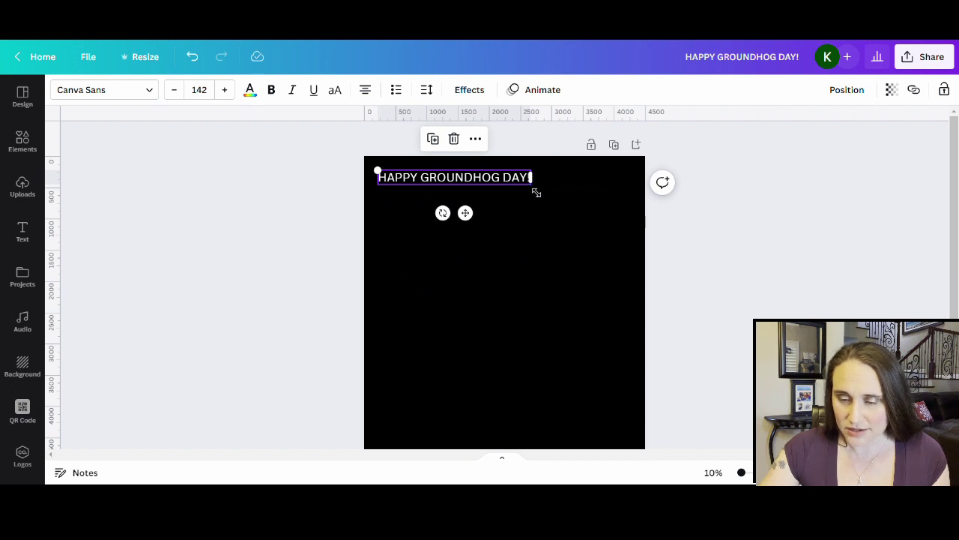
{"action": "left_click_drag", "start_coordinate": [537, 193], "coordinate": [632, 238]}
{"action": "left_click", "coordinate": [574, 284]}
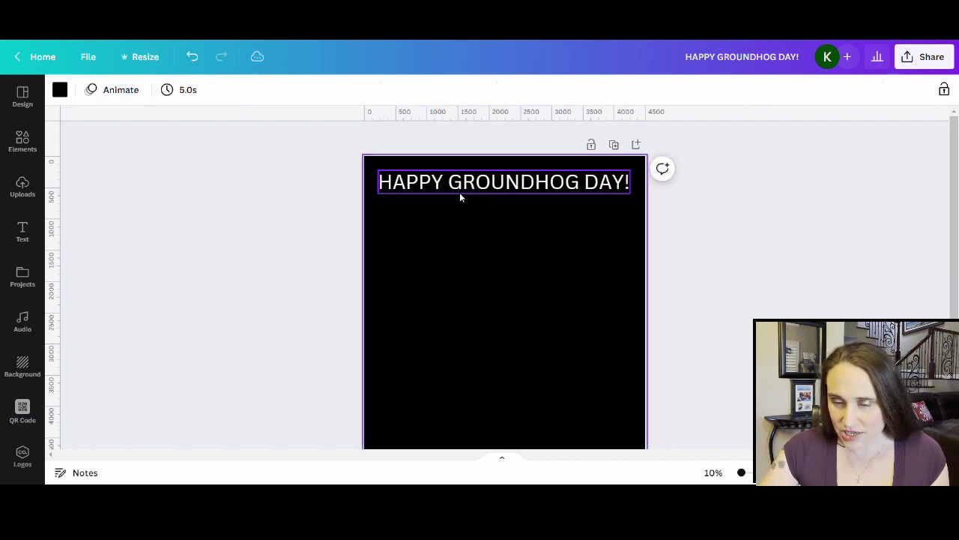
{"action": "left_click", "coordinate": [564, 191]}
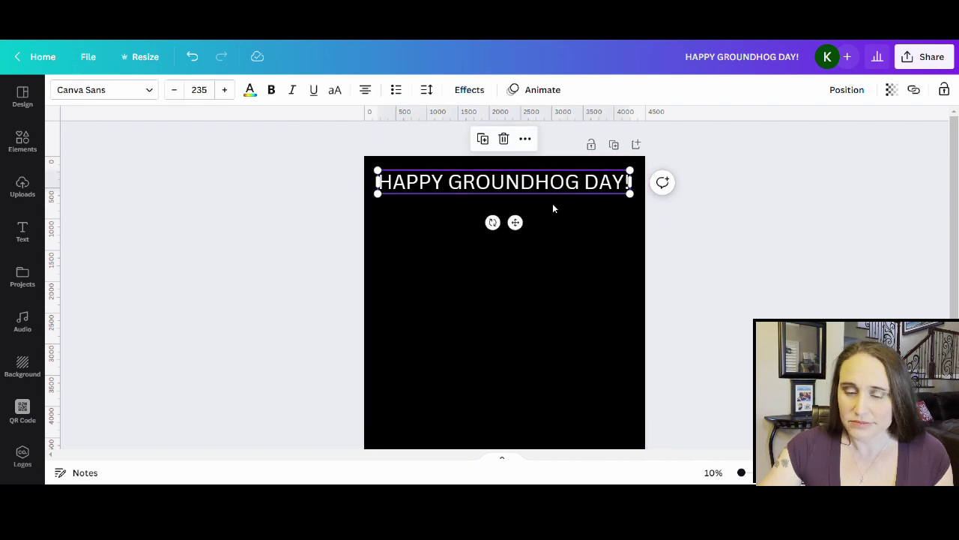
{"action": "left_click", "coordinate": [554, 259]}
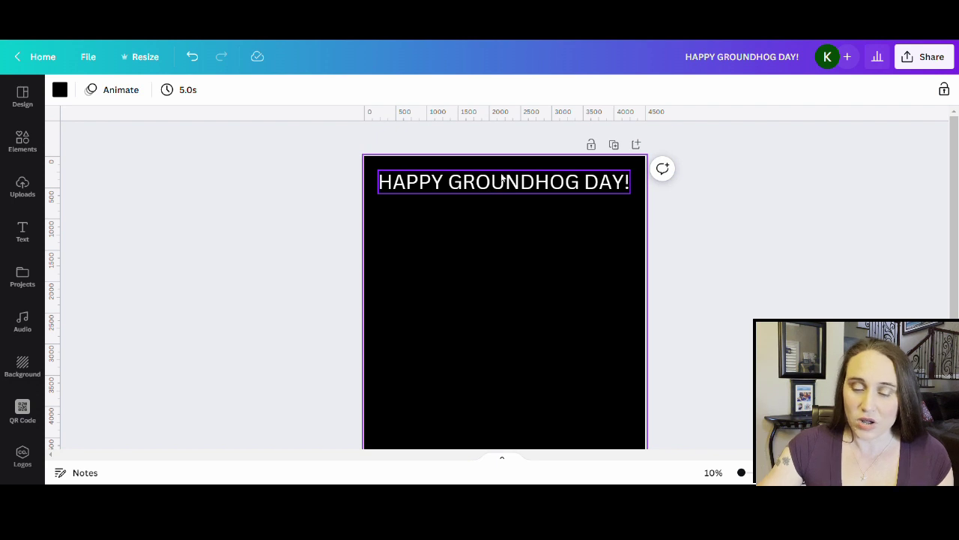
{"action": "scroll", "coordinate": [510, 179], "scroll_direction": "down", "scroll_amount": 1}
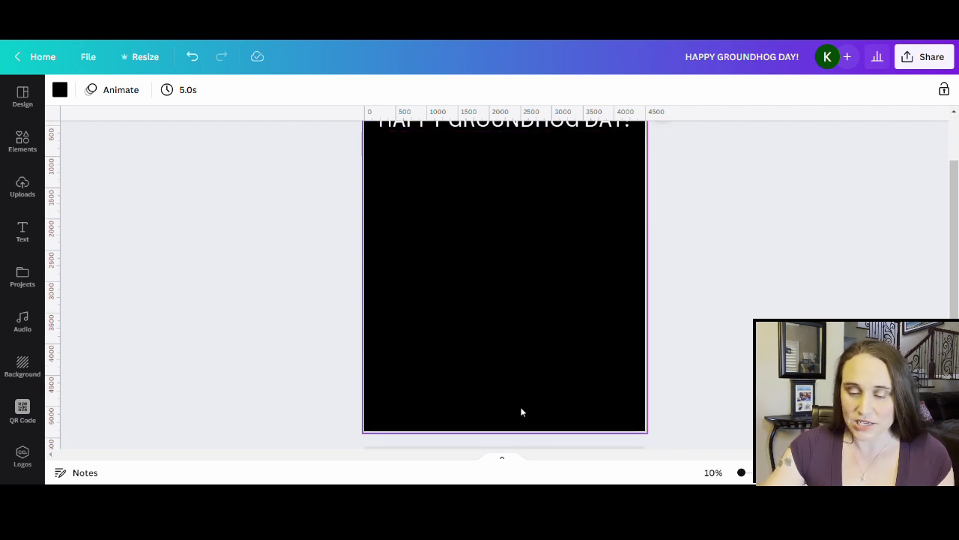
{"action": "scroll", "coordinate": [495, 270], "scroll_direction": "up", "scroll_amount": 1}
{"action": "left_click", "coordinate": [467, 185]}
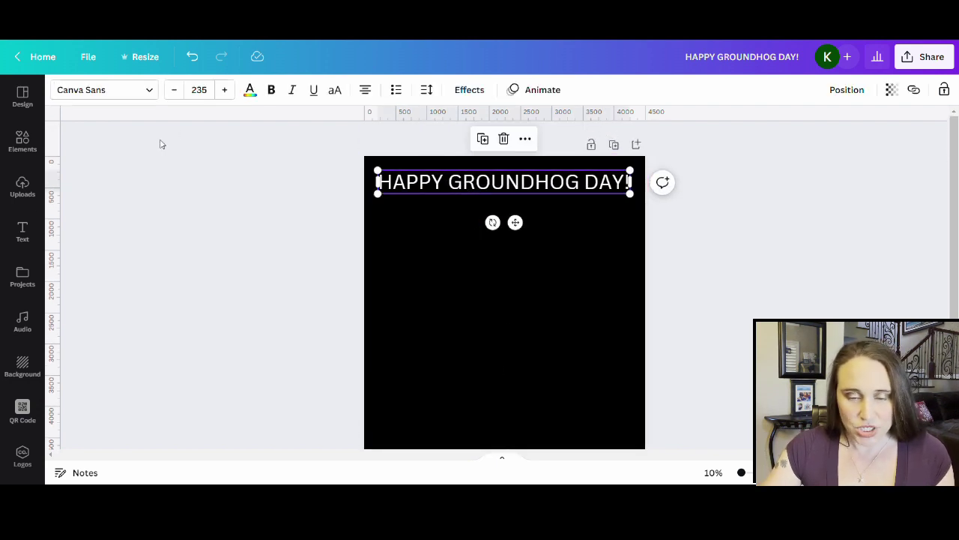
- Search the font list for 'NARROW'
{"action": "left_click", "coordinate": [154, 93]}
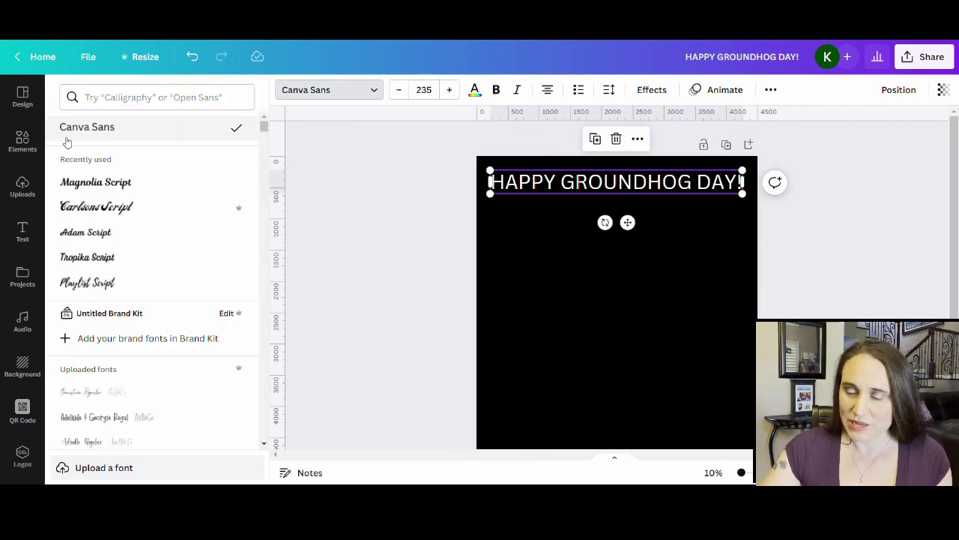
{"action": "left_click", "coordinate": [101, 104]}
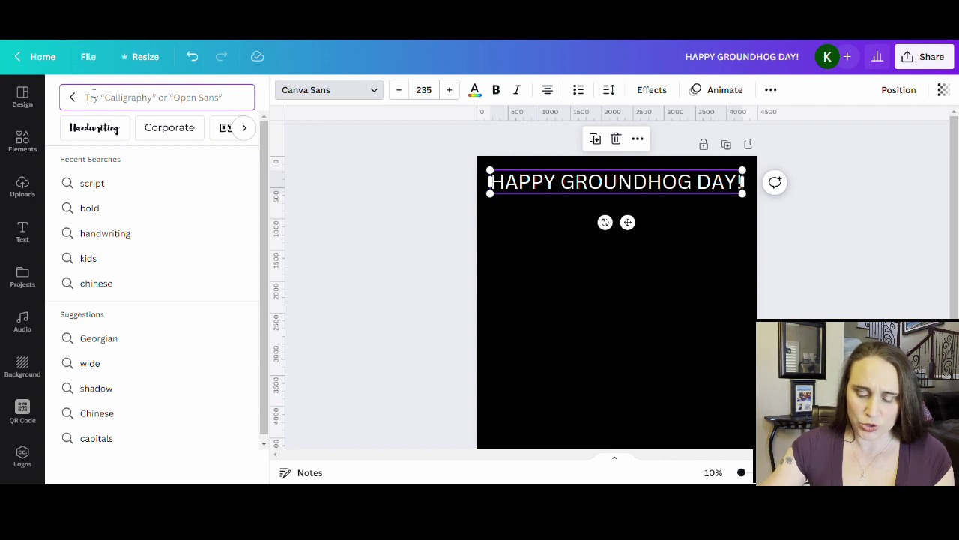
{"action": "type", "text": "N"}
{"action": "key", "text": "BackSpace"}
{"action": "type", "text": "No"}
{"action": "key", "text": "BackSpace"}
{"action": "type", "text": "ARROW"}
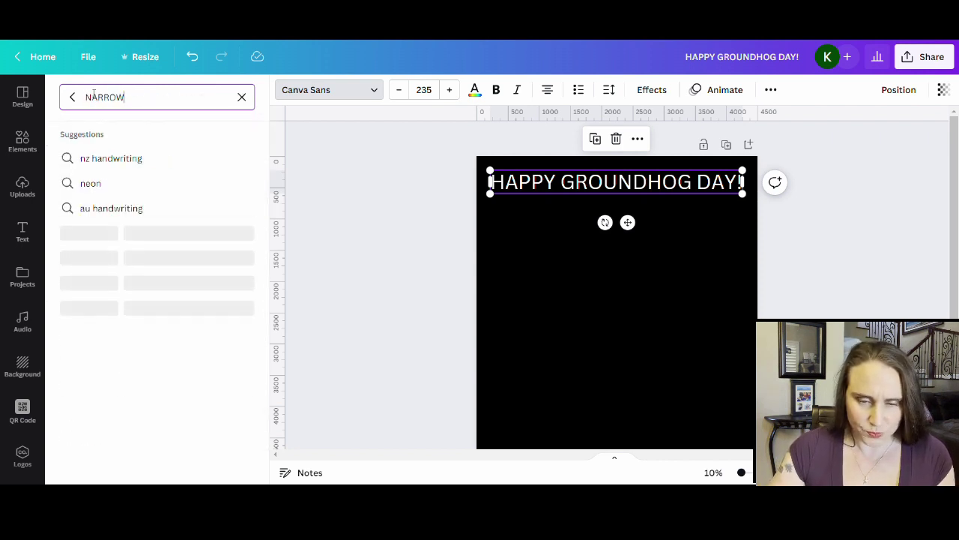
{"action": "key", "text": "Return"}
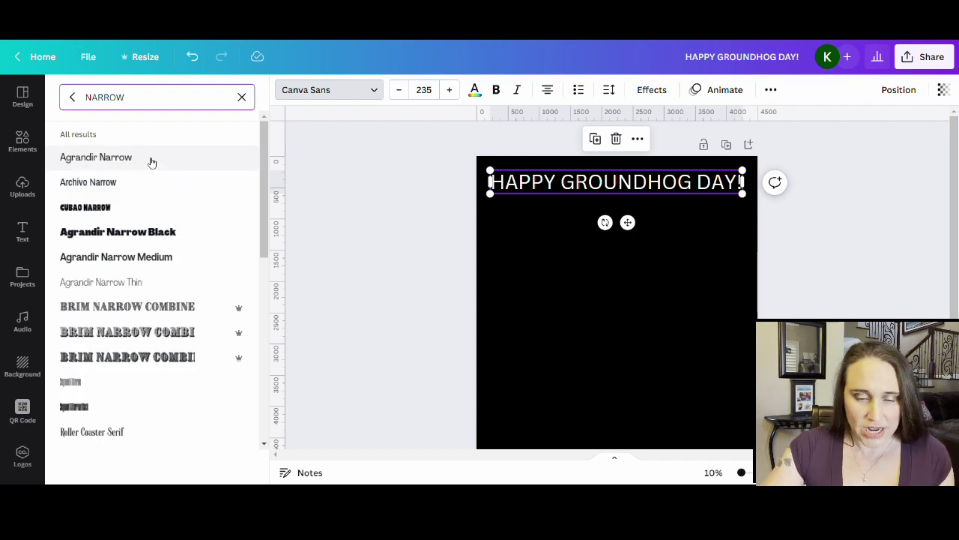
- Apply Paalalabas Condensed from the search results to the heading
{"action": "scroll", "coordinate": [150, 161], "scroll_direction": "down", "scroll_amount": 1}
{"action": "scroll", "coordinate": [157, 147], "scroll_direction": "down", "scroll_amount": 1}
{"action": "scroll", "coordinate": [156, 146], "scroll_direction": "down", "scroll_amount": 1}
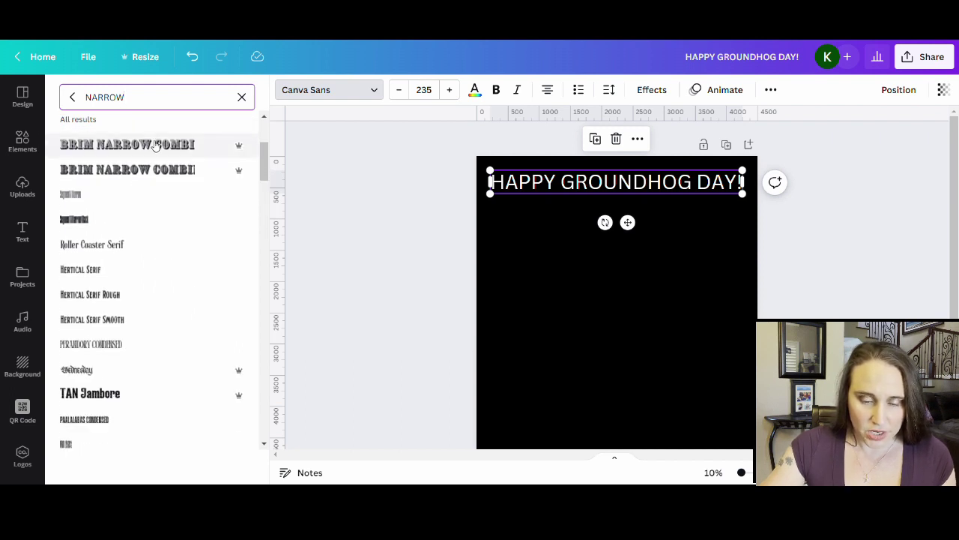
{"action": "scroll", "coordinate": [155, 145], "scroll_direction": "down", "scroll_amount": 1}
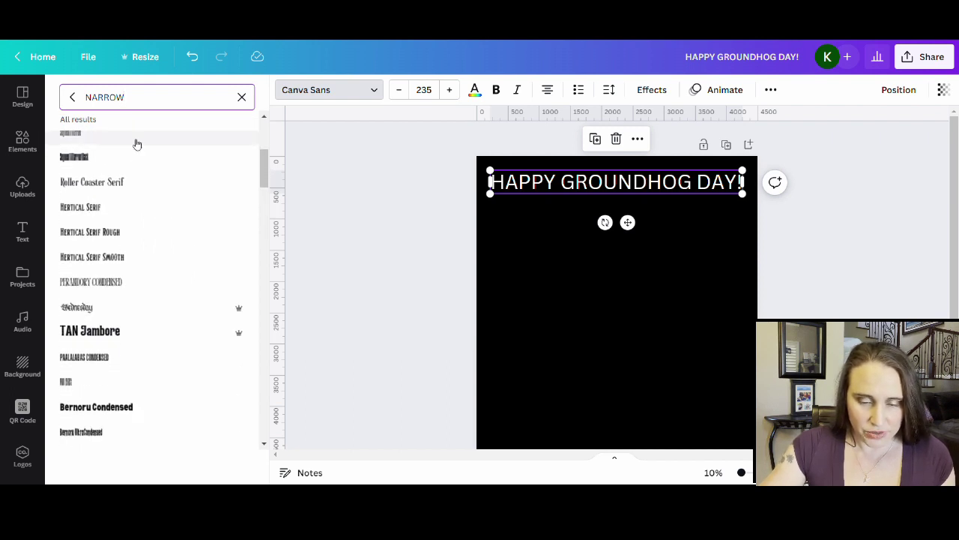
{"action": "scroll", "coordinate": [129, 159], "scroll_direction": "down", "scroll_amount": 1}
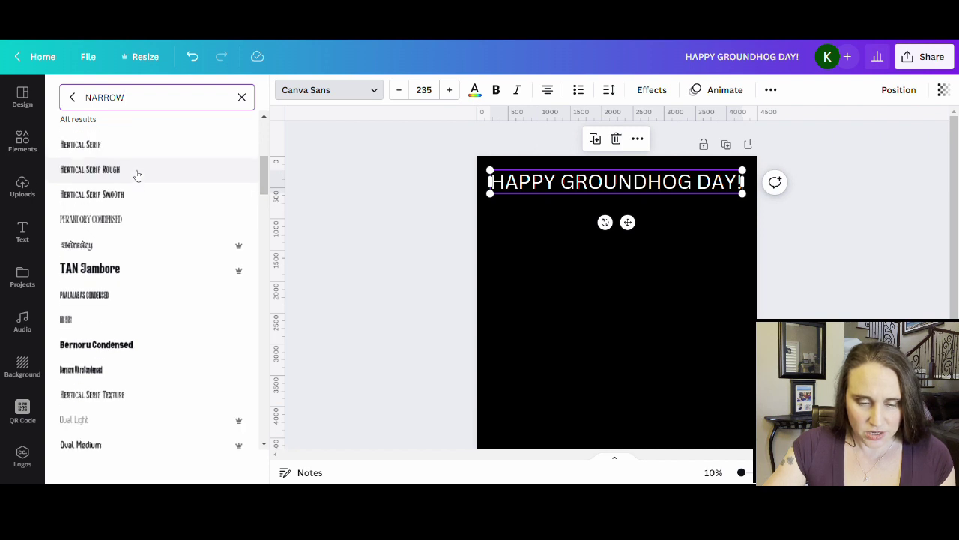
{"action": "scroll", "coordinate": [135, 172], "scroll_direction": "down", "scroll_amount": 1}
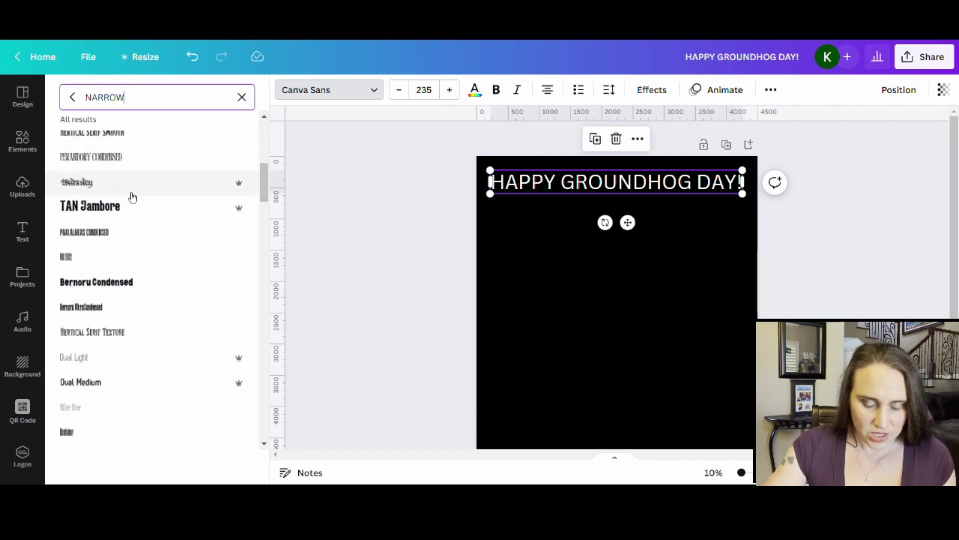
{"action": "left_click", "coordinate": [96, 235]}
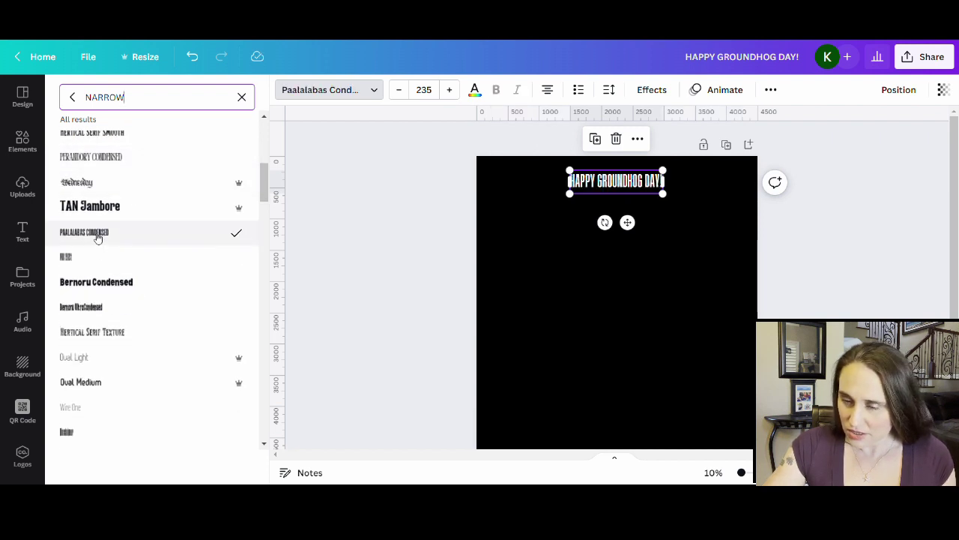
{"action": "left_click", "coordinate": [565, 242]}
{"action": "left_click", "coordinate": [476, 191]}
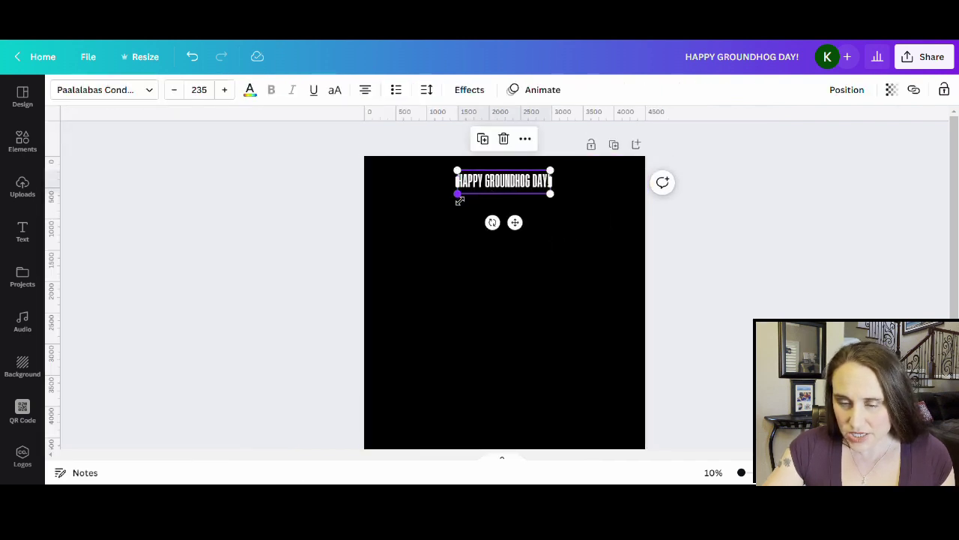
- Scale the condensed heading up to size 678 and centre it along the page top
{"action": "left_click_drag", "start_coordinate": [458, 195], "coordinate": [371, 216]}
{"action": "left_click_drag", "start_coordinate": [559, 227], "coordinate": [636, 268]}
{"action": "left_click", "coordinate": [582, 293]}
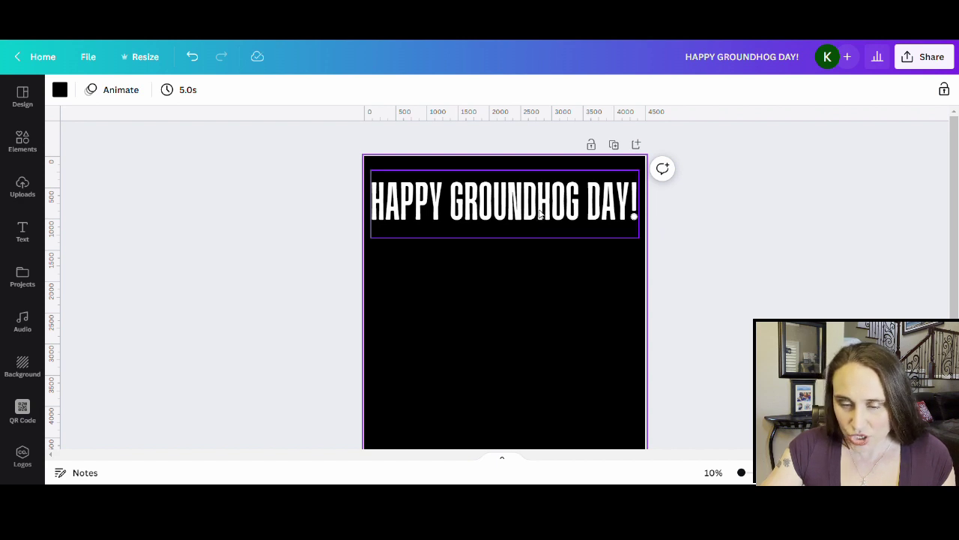
{"action": "left_click_drag", "start_coordinate": [540, 213], "coordinate": [545, 204]}
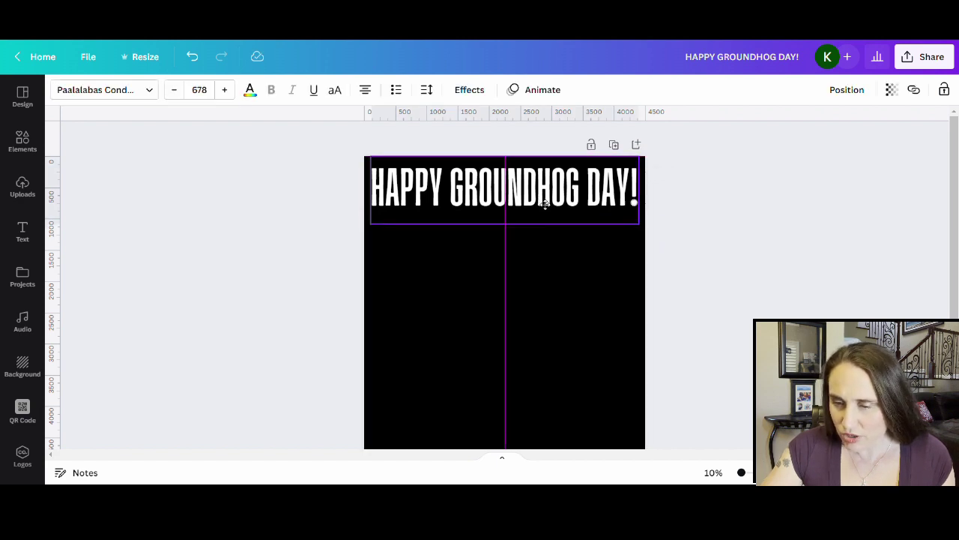
{"action": "left_click", "coordinate": [557, 262]}
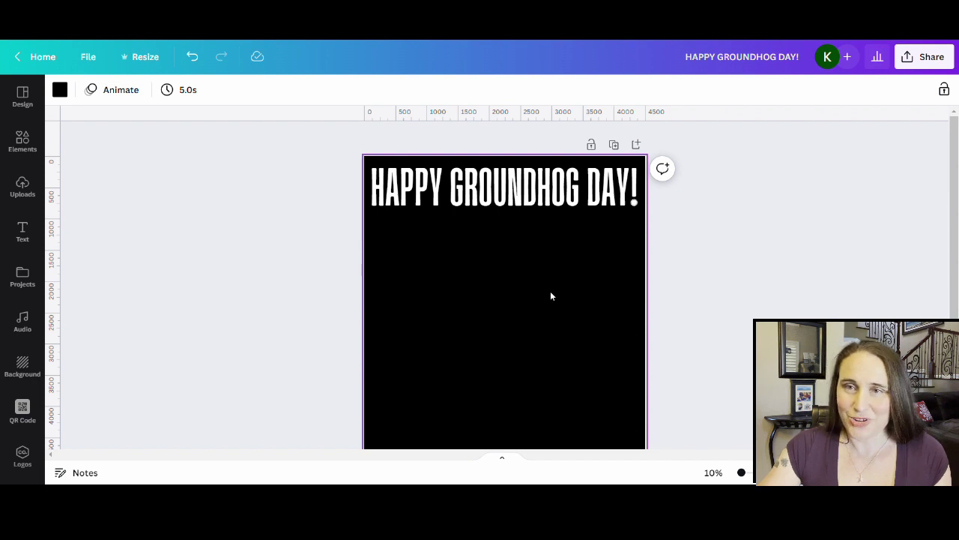
{"action": "left_click", "coordinate": [455, 179]}
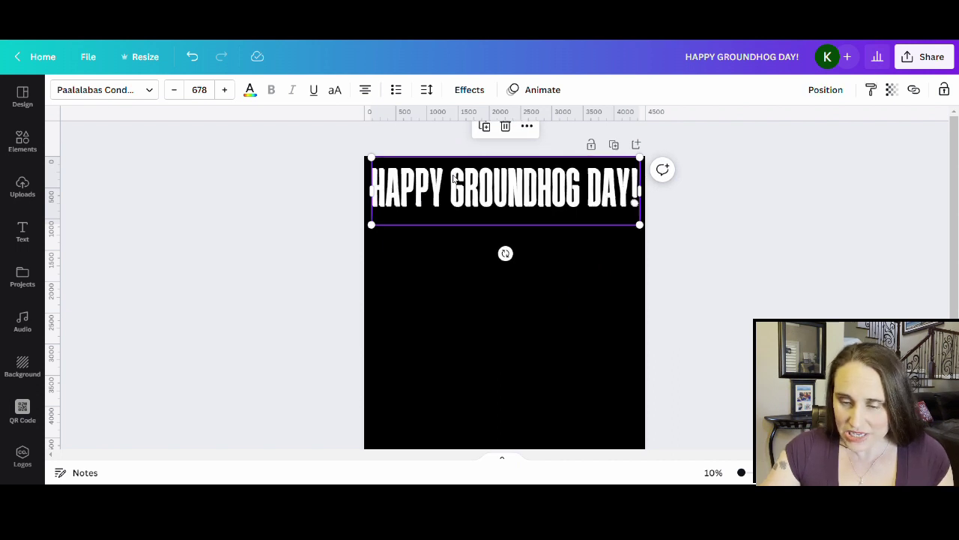
- Stack seven copies of the heading down the page with an Alt-drag copy and Ctrl+D duplicates
{"action": "left_click_drag", "start_coordinate": [453, 182], "coordinate": [458, 223]}
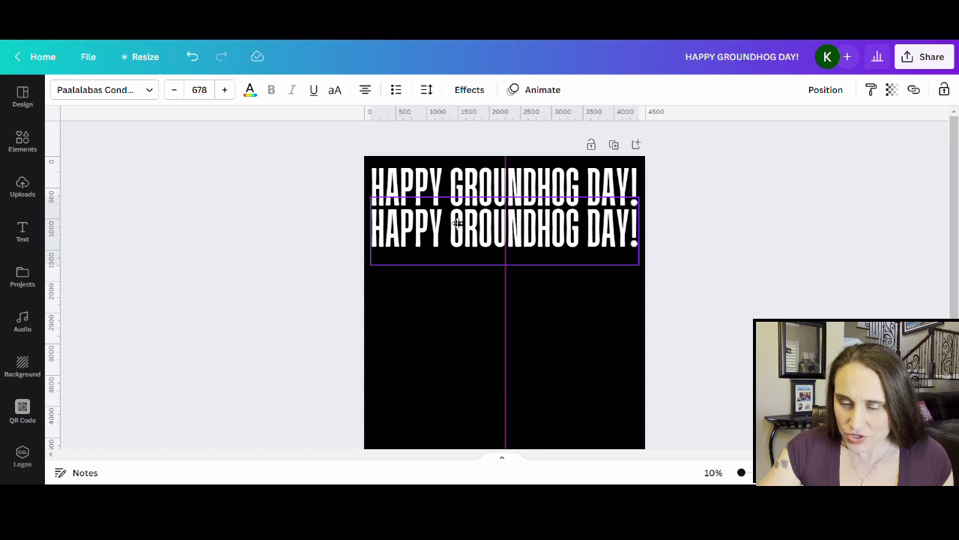
{"action": "left_click_drag", "start_coordinate": [457, 223], "coordinate": [453, 219]}
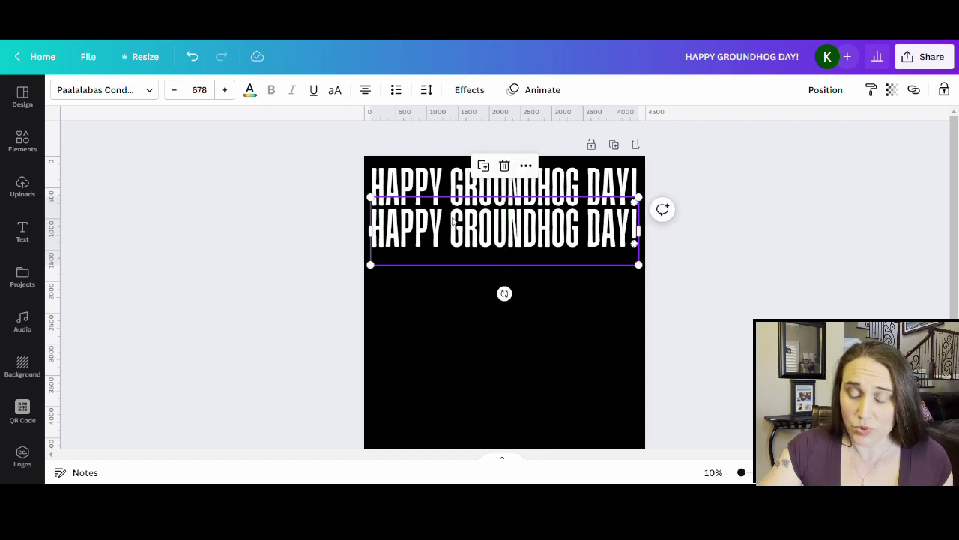
{"action": "key", "text": "ctrl+d"}
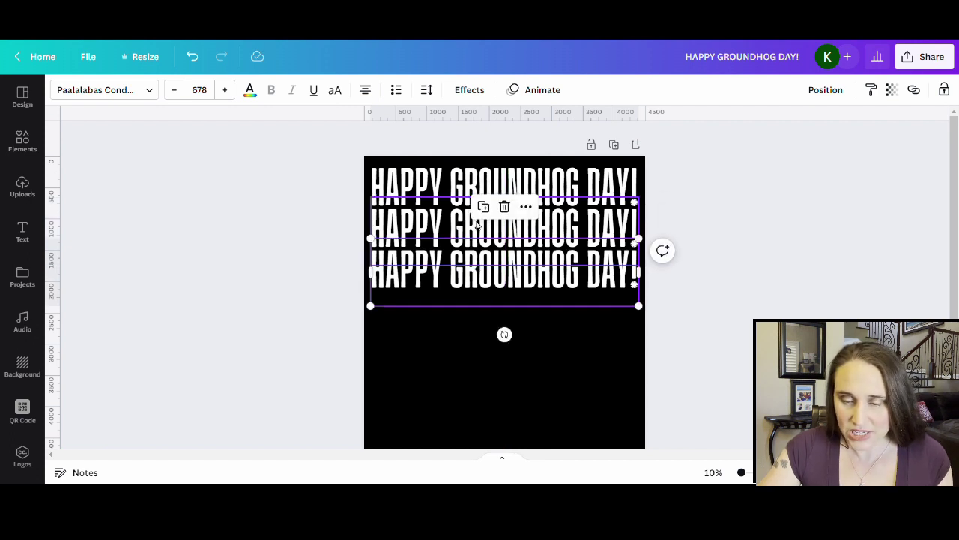
{"action": "key", "text": "ctrl+d"}
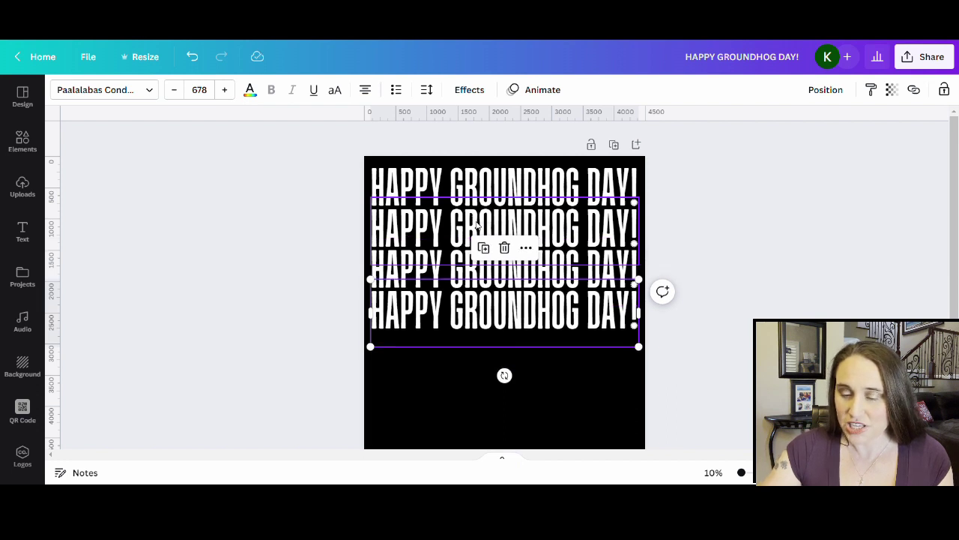
{"action": "key", "text": "ctrl+d"}
{"action": "key", "text": "ctrl+d"}
{"action": "key", "text": "ctrl+d"}
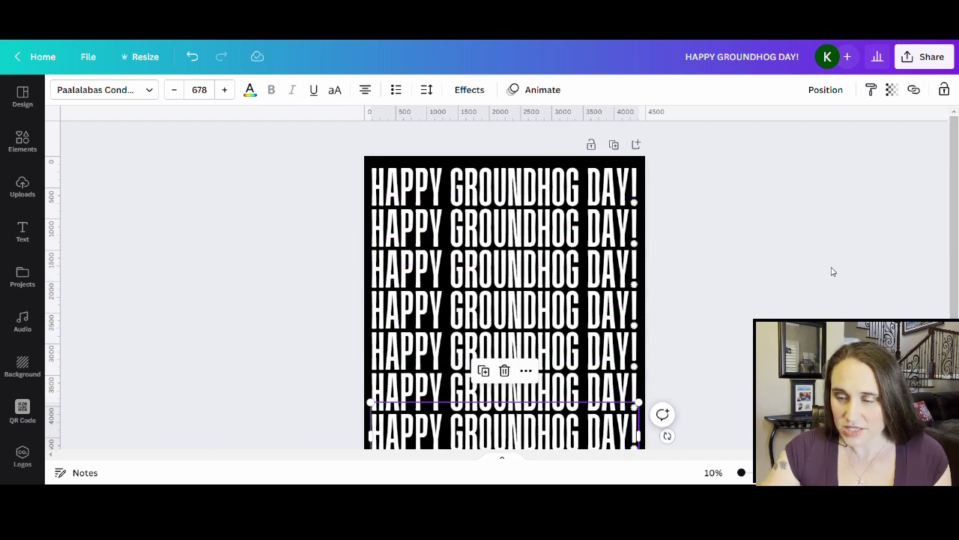
{"action": "scroll", "coordinate": [954, 300], "scroll_direction": "down", "scroll_amount": 2}
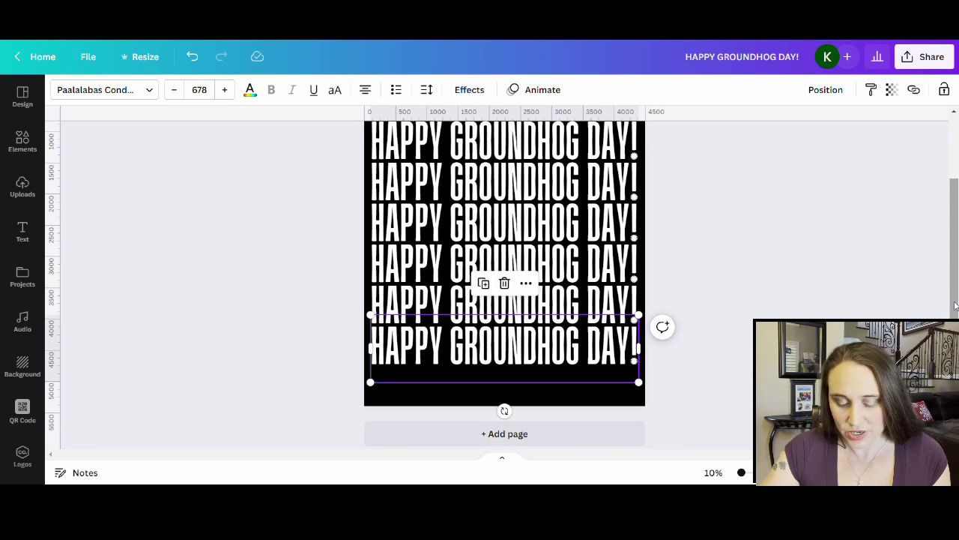
{"action": "key", "text": "ctrl+d"}
{"action": "left_click", "coordinate": [884, 278]}
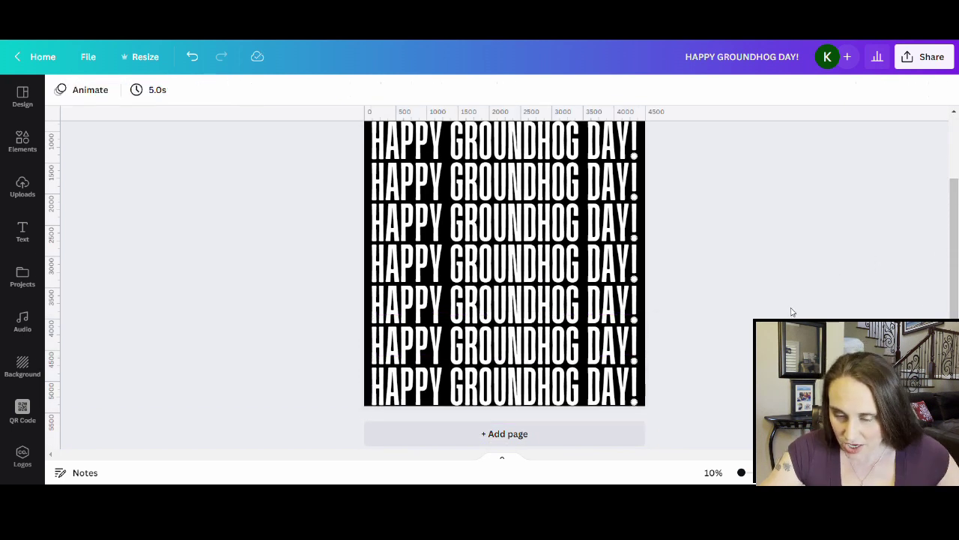
{"action": "scroll", "coordinate": [750, 255], "scroll_direction": "up", "scroll_amount": 1}
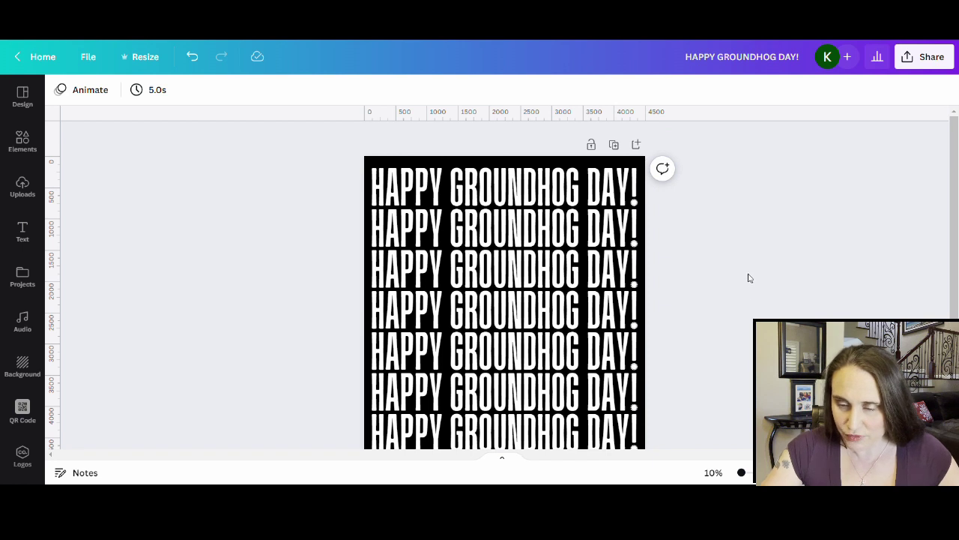
{"action": "scroll", "coordinate": [749, 278], "scroll_direction": "down", "scroll_amount": 2}
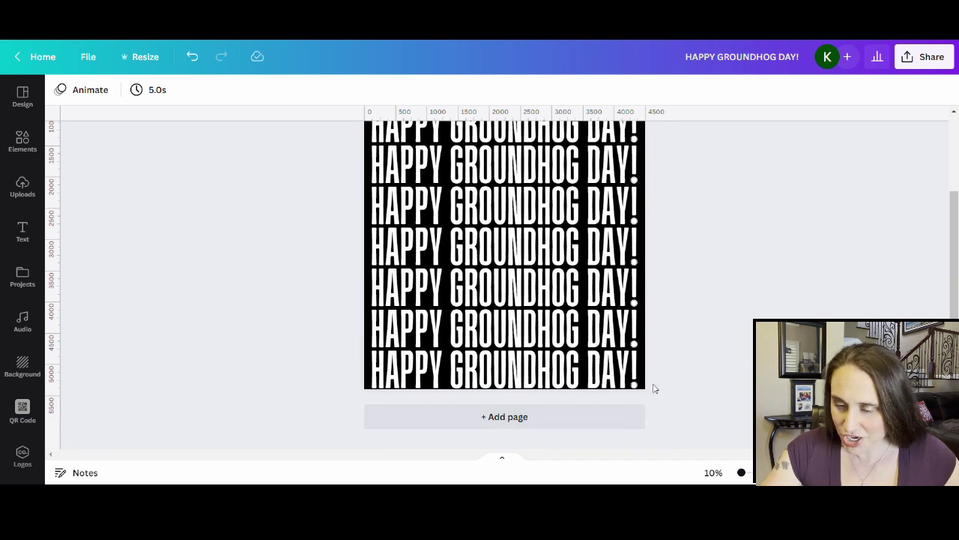
{"action": "scroll", "coordinate": [518, 229], "scroll_direction": "up", "scroll_amount": 2}
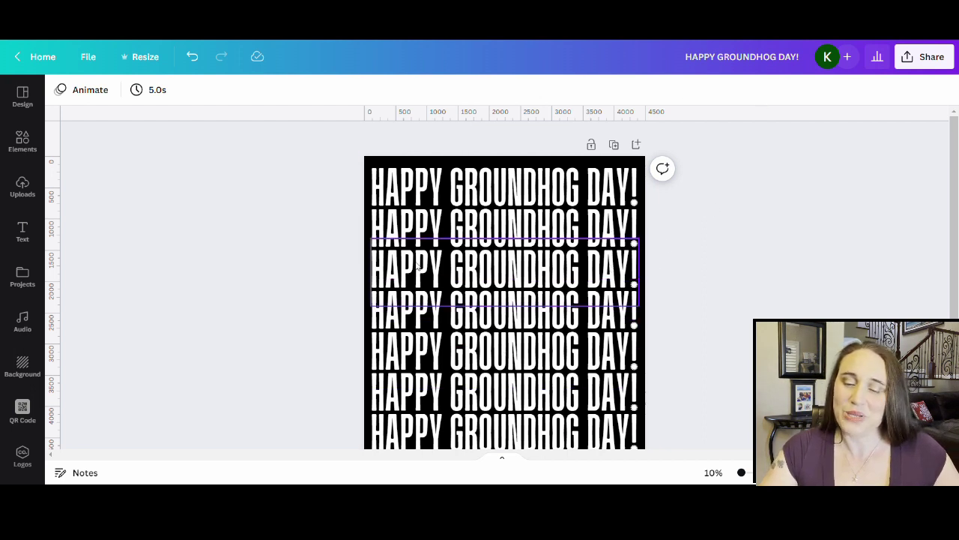
- Retitle the design 'HAPPY GROUNDHOG DAY! FRAME' and download a 4500 × 5400 px transparent PNG
{"action": "left_click", "coordinate": [799, 56]}
{"action": "type", "text": "FRAME"}
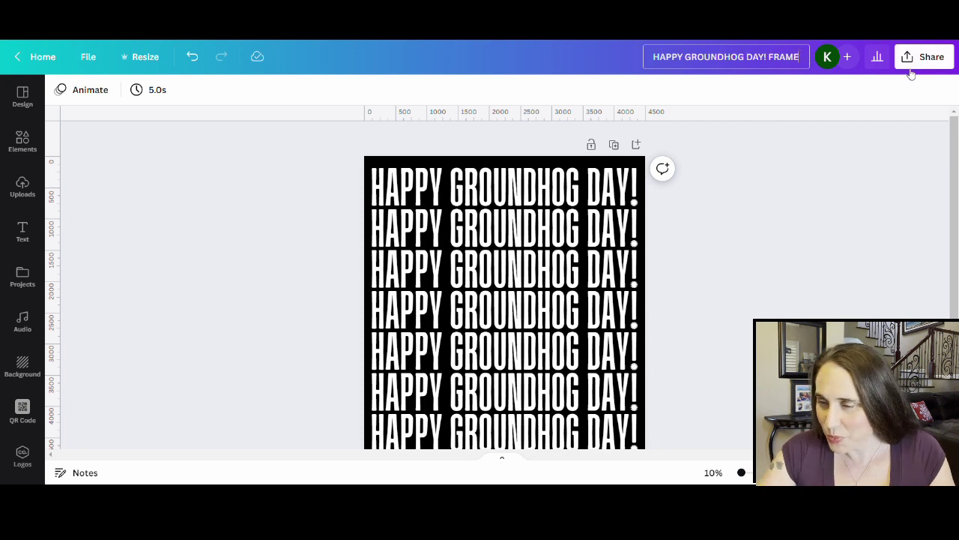
{"action": "left_click", "coordinate": [910, 63]}
{"action": "left_click", "coordinate": [728, 358]}
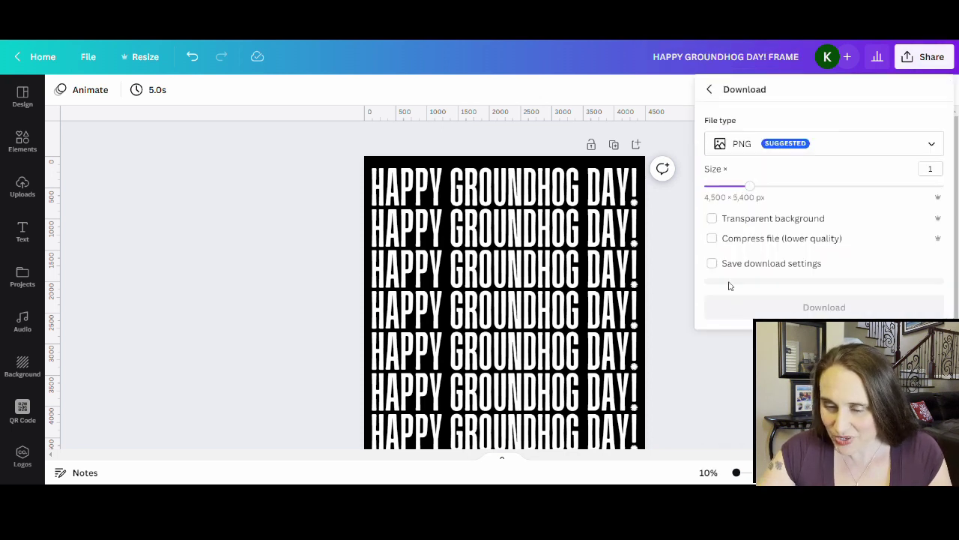
{"action": "left_click", "coordinate": [724, 219]}
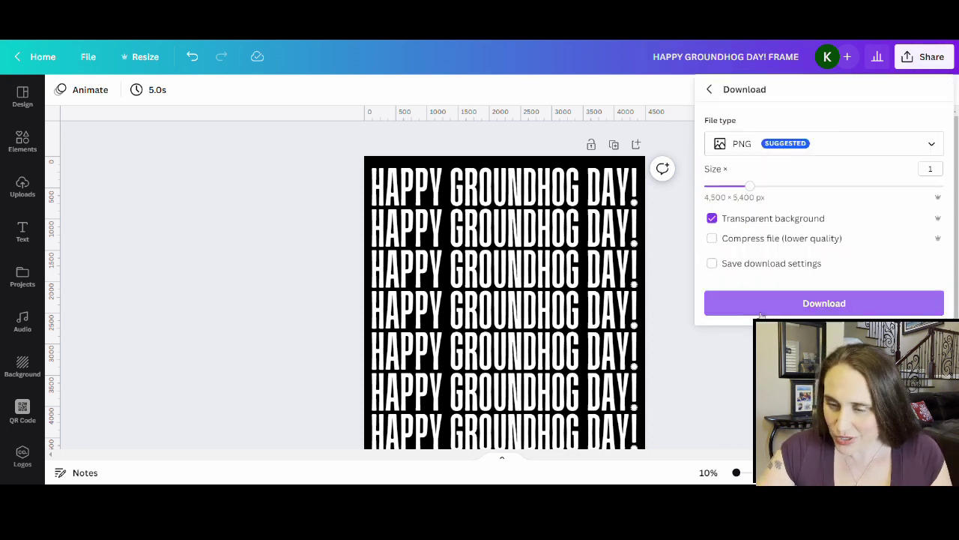
{"action": "left_click", "coordinate": [807, 302]}
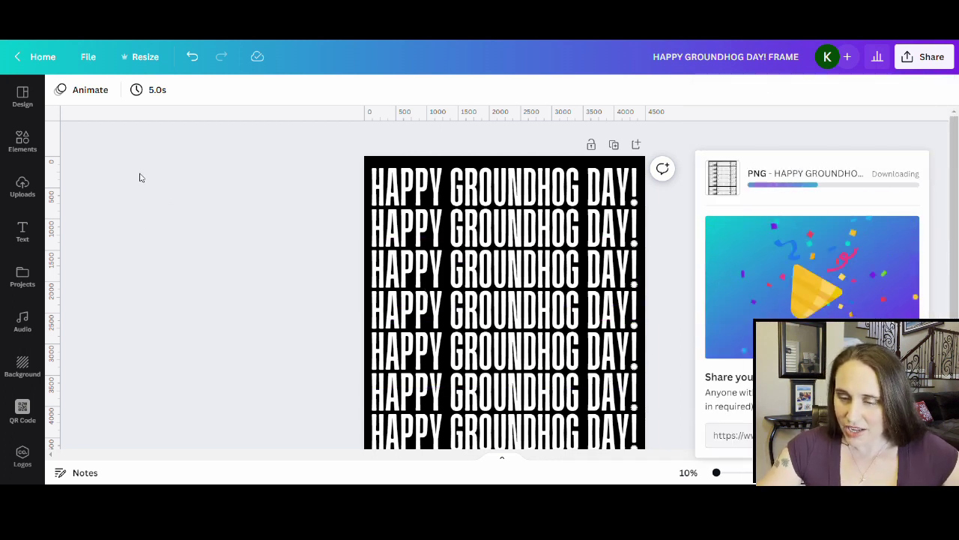
- Close the download panel and scroll over the page to check the stacked text lines
{"action": "left_click", "coordinate": [222, 201]}
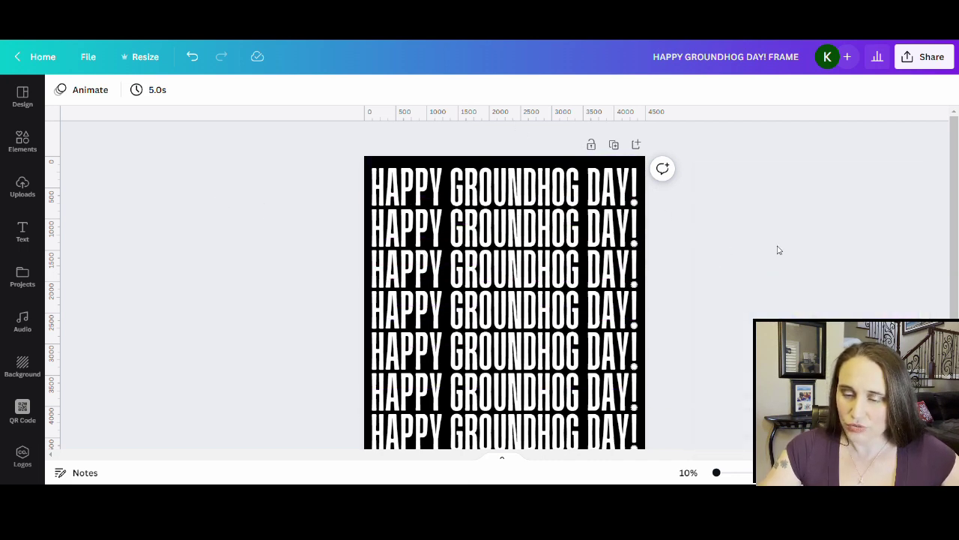
{"action": "scroll", "coordinate": [664, 364], "scroll_direction": "down", "scroll_amount": 2}
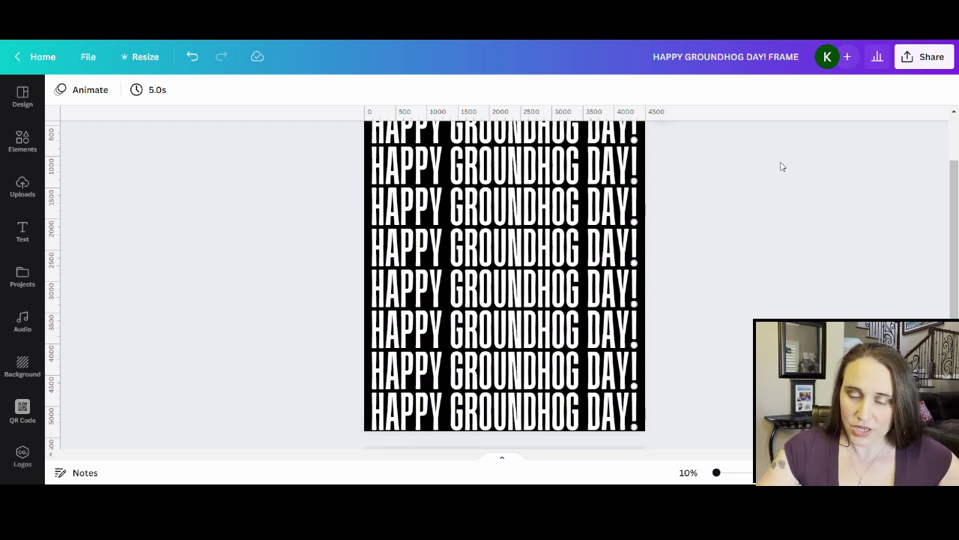
{"action": "scroll", "coordinate": [497, 296], "scroll_direction": "up", "scroll_amount": 2}
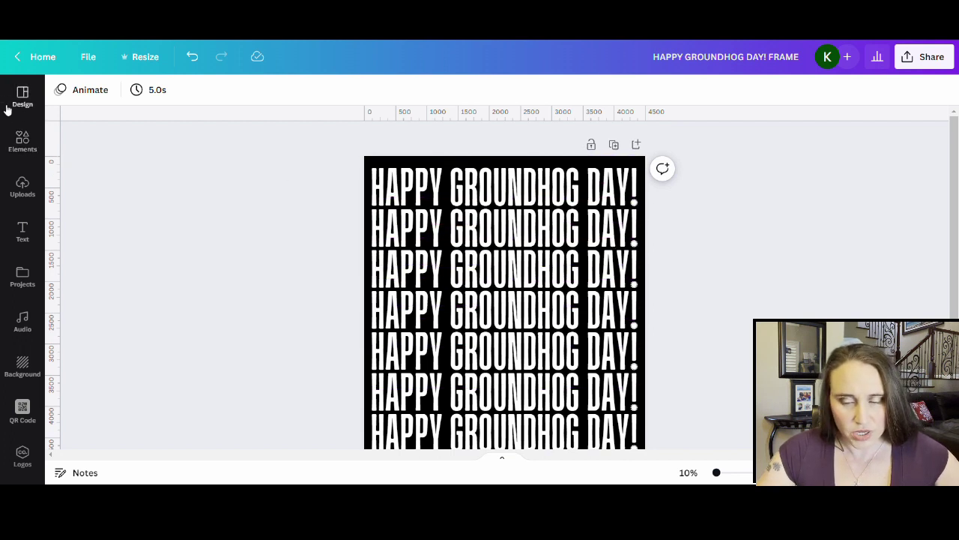
- Search Elements for 'GROUNDHOG', correcting the misspelled 'GROUNDHOOG' and rerunning the search
{"action": "left_click", "coordinate": [23, 141]}
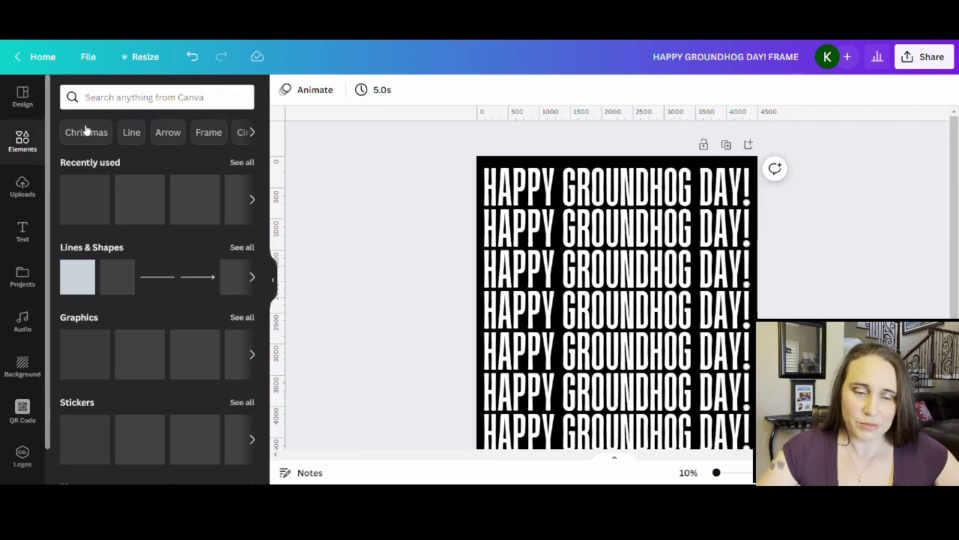
{"action": "left_click", "coordinate": [144, 96]}
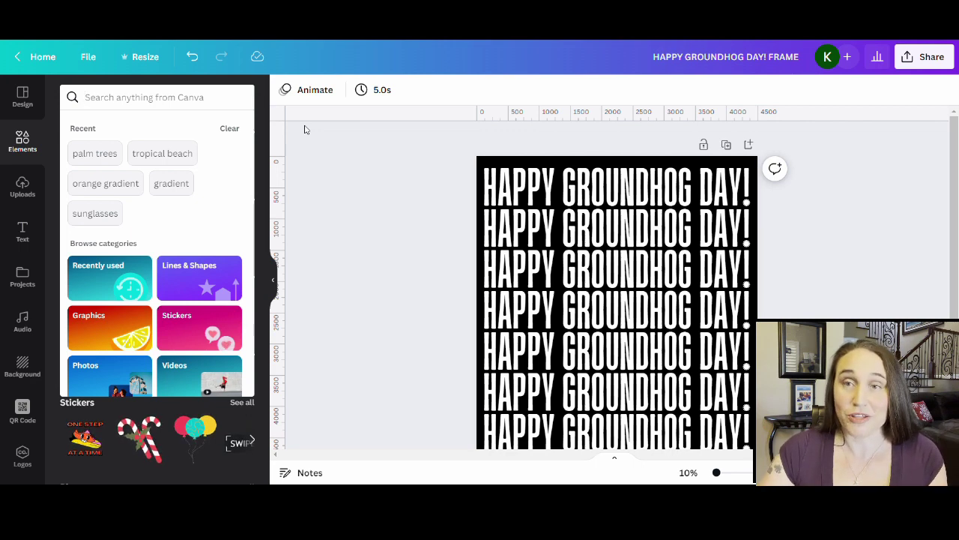
{"action": "type", "text": "GROUN"}
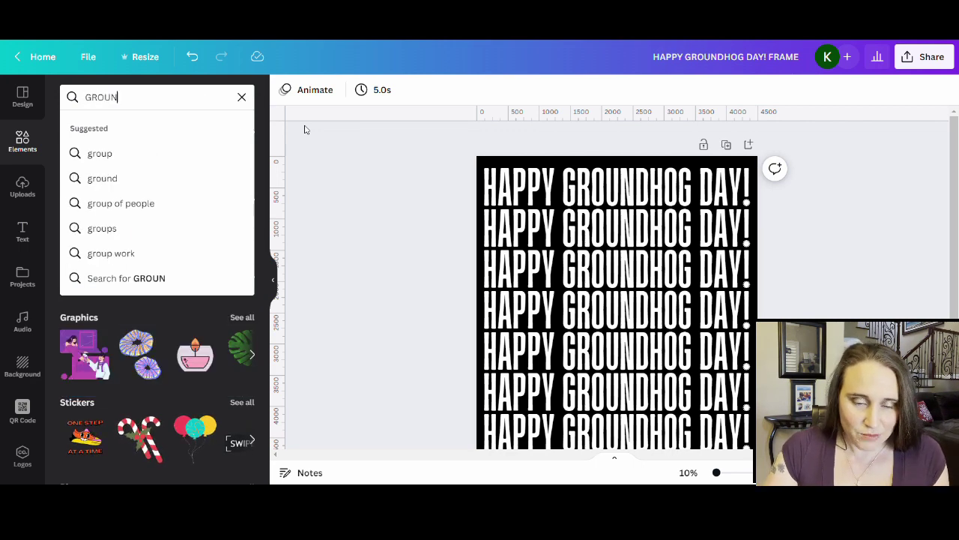
{"action": "type", "text": "DHOOG"}
{"action": "key", "text": "Return"}
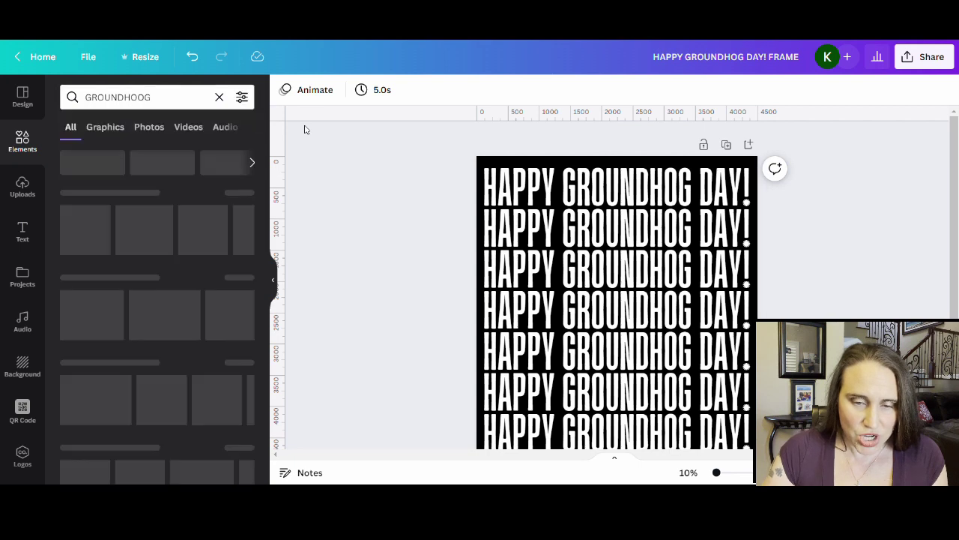
{"action": "left_click", "coordinate": [146, 106]}
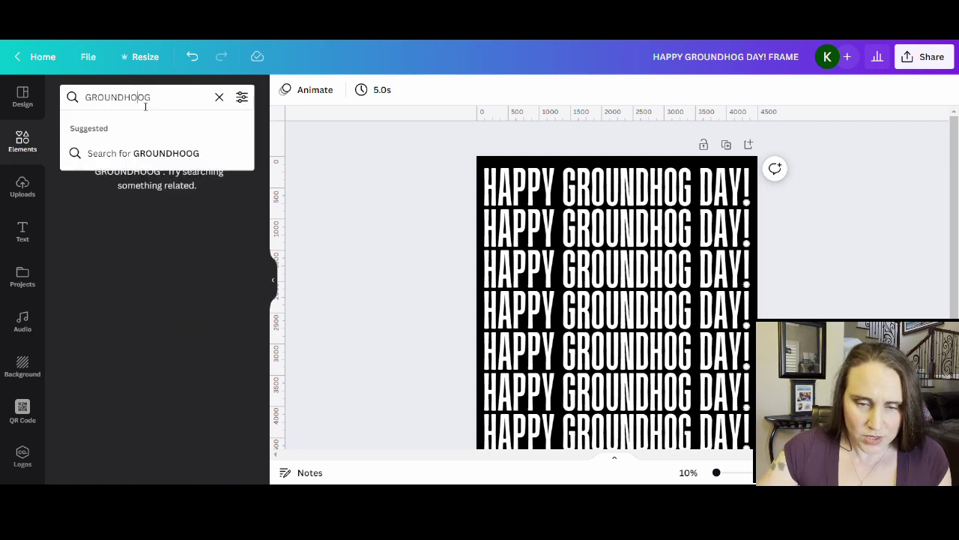
{"action": "key", "text": "BackSpace"}
{"action": "key", "text": "Return"}
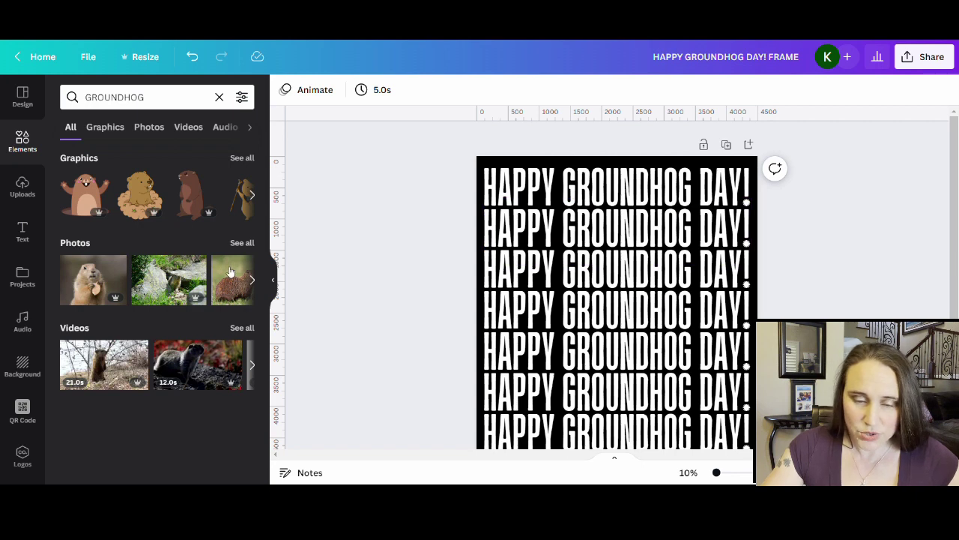
- Show all Photos results for 'GROUNDHOG' and browse down the list of groundhog photographs
{"action": "left_click", "coordinate": [242, 243]}
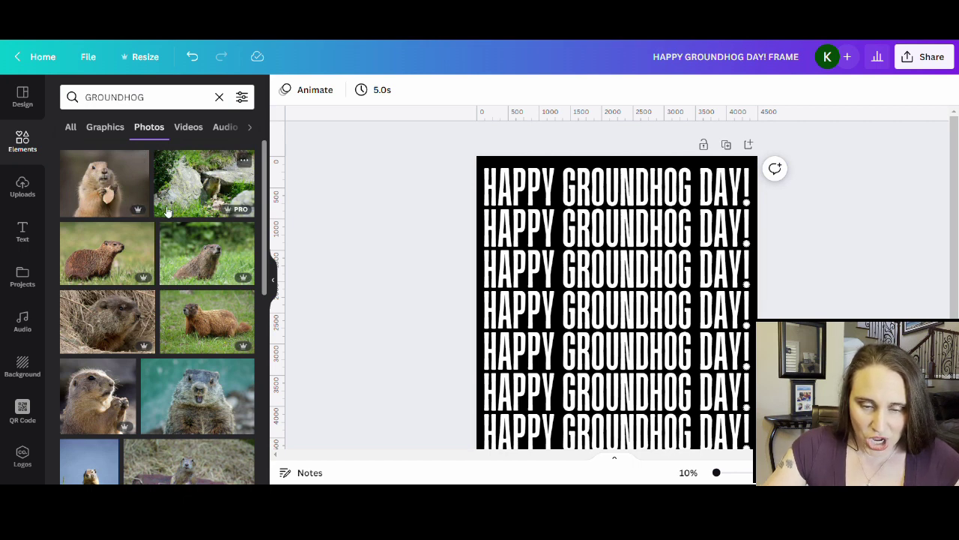
{"action": "scroll", "coordinate": [184, 201], "scroll_direction": "down", "scroll_amount": 1}
{"action": "scroll", "coordinate": [209, 201], "scroll_direction": "down", "scroll_amount": 2}
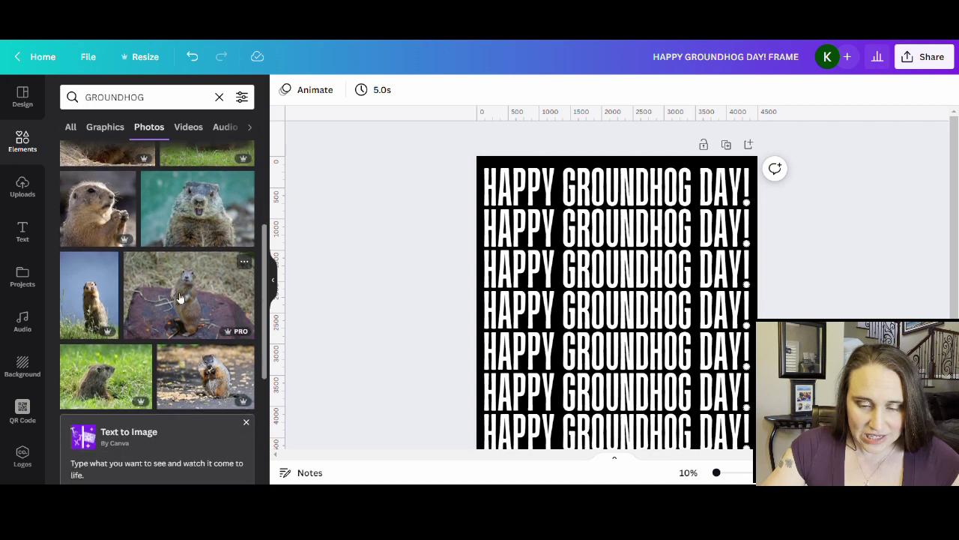
{"action": "scroll", "coordinate": [187, 291], "scroll_direction": "down", "scroll_amount": 1}
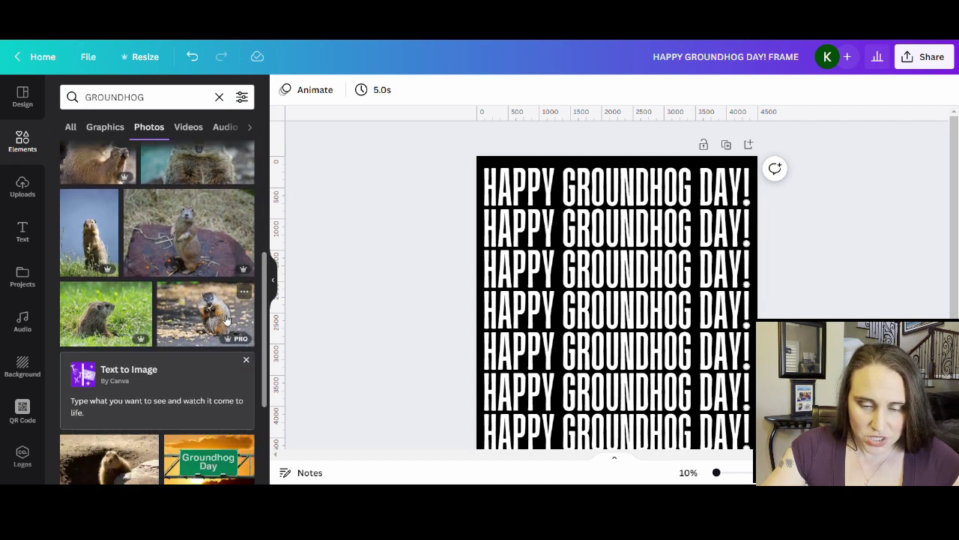
{"action": "scroll", "coordinate": [183, 270], "scroll_direction": "down", "scroll_amount": 2}
{"action": "scroll", "coordinate": [184, 270], "scroll_direction": "down", "scroll_amount": 2}
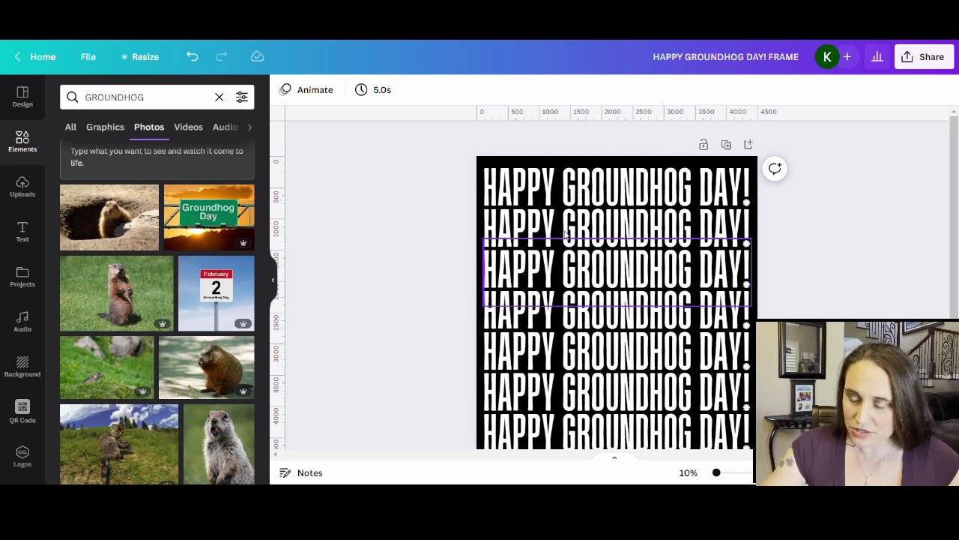
{"action": "scroll", "coordinate": [150, 324], "scroll_direction": "down", "scroll_amount": 1}
{"action": "scroll", "coordinate": [194, 240], "scroll_direction": "down", "scroll_amount": 2}
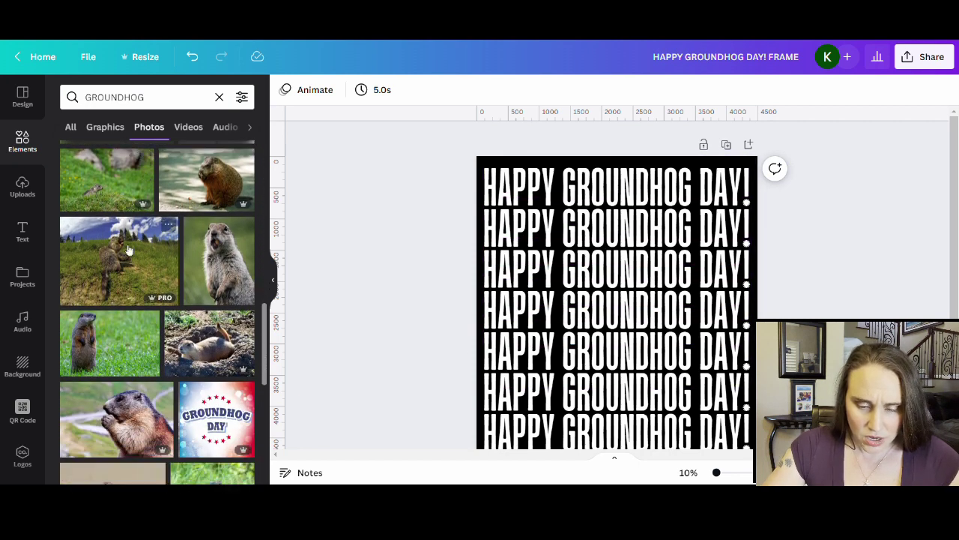
{"action": "scroll", "coordinate": [150, 263], "scroll_direction": "down", "scroll_amount": 3}
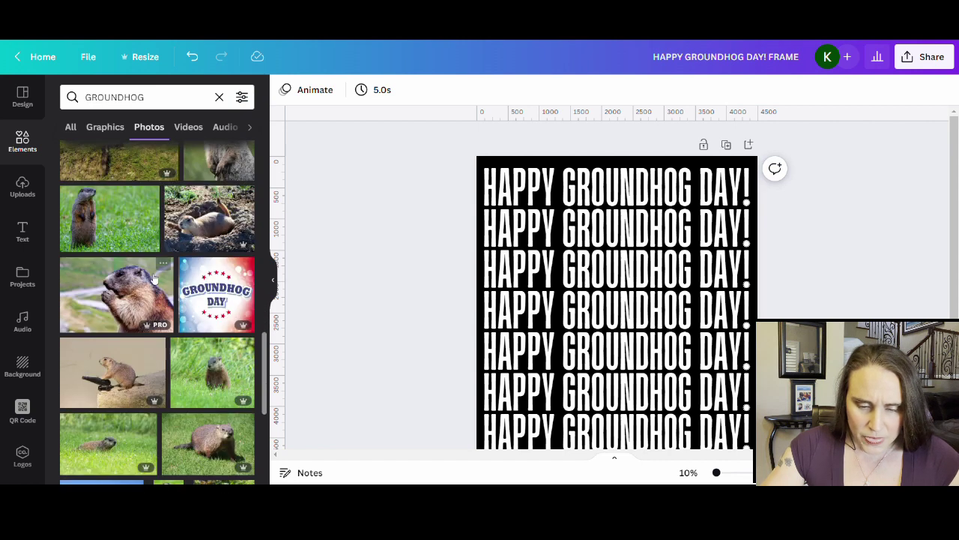
{"action": "scroll", "coordinate": [139, 256], "scroll_direction": "down", "scroll_amount": 3}
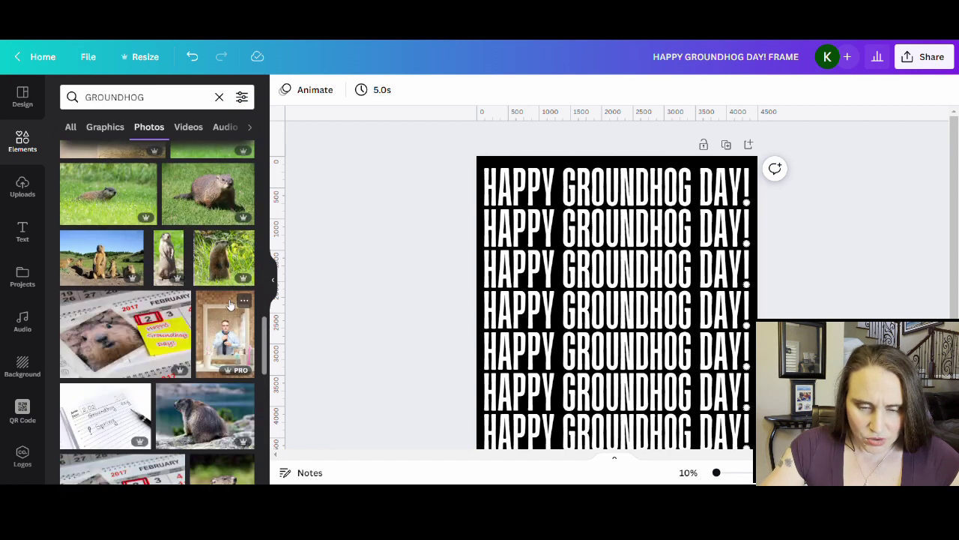
{"action": "scroll", "coordinate": [232, 277], "scroll_direction": "down", "scroll_amount": 3}
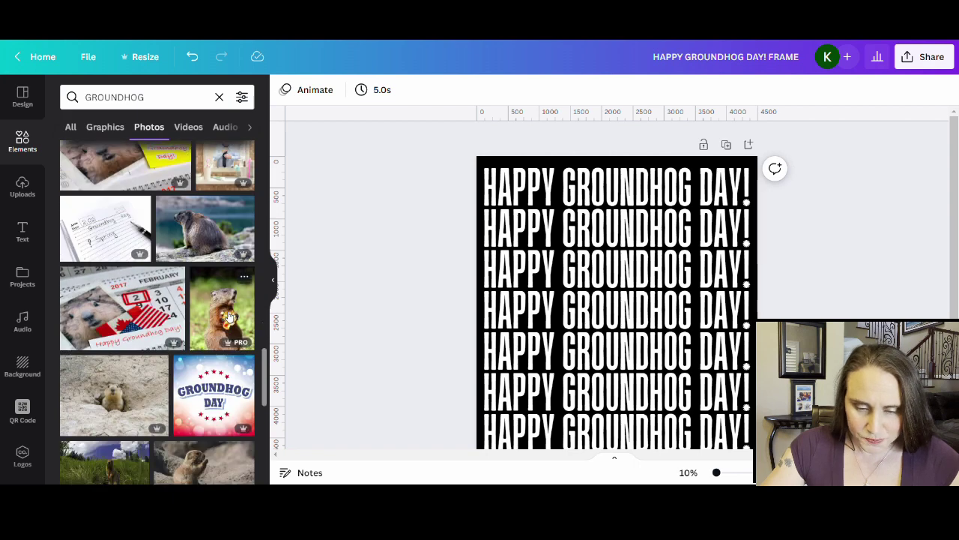
{"action": "scroll", "coordinate": [225, 315], "scroll_direction": "down", "scroll_amount": 3}
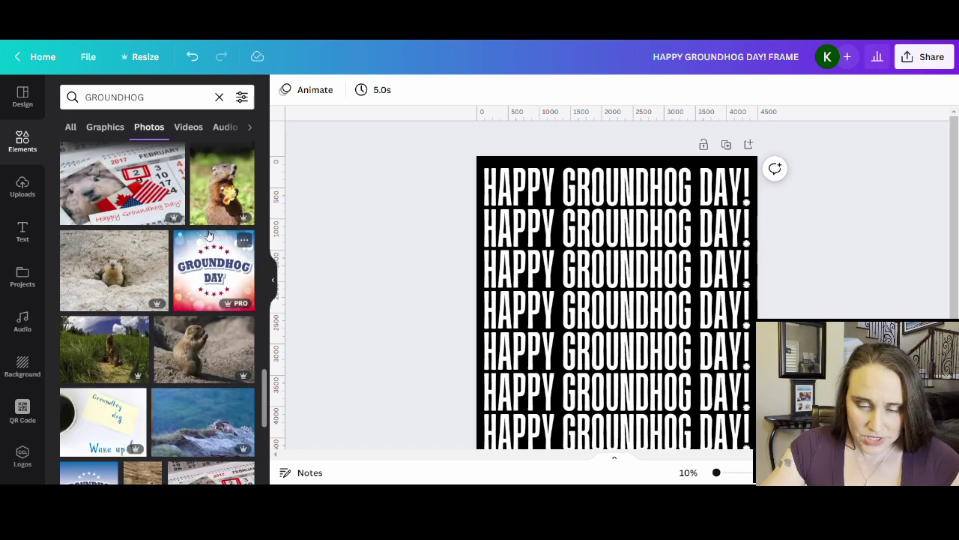
{"action": "scroll", "coordinate": [239, 217], "scroll_direction": "down", "scroll_amount": 5}
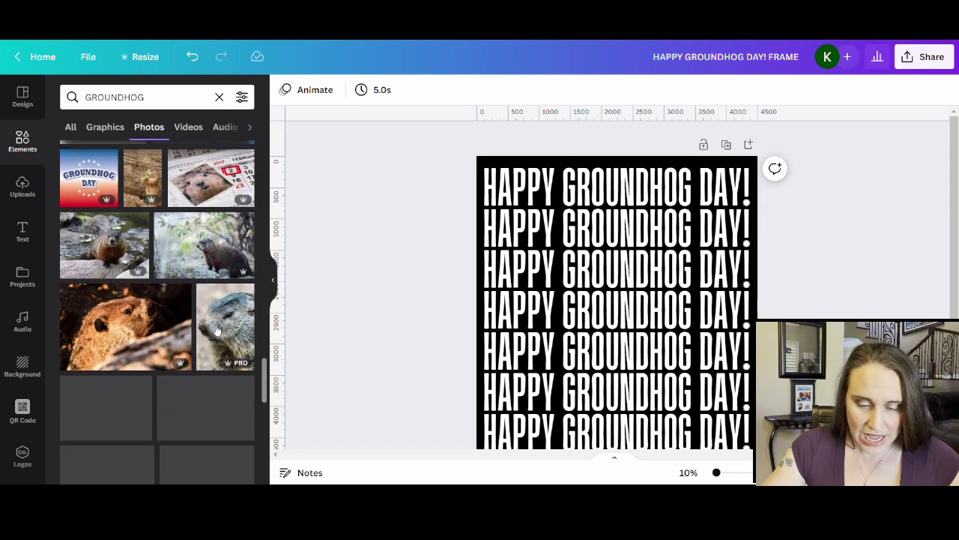
{"action": "scroll", "coordinate": [194, 339], "scroll_direction": "down", "scroll_amount": 3}
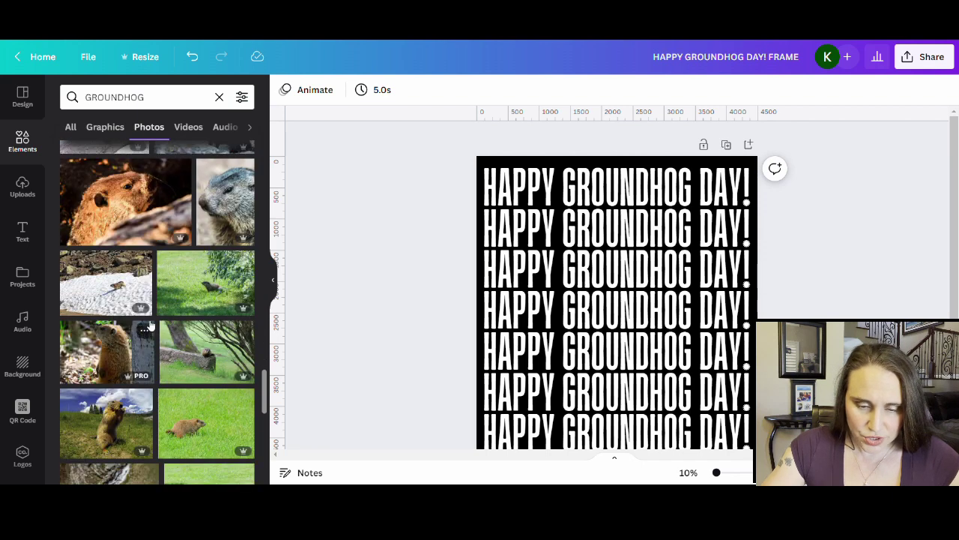
{"action": "scroll", "coordinate": [194, 339], "scroll_direction": "down", "scroll_amount": 4}
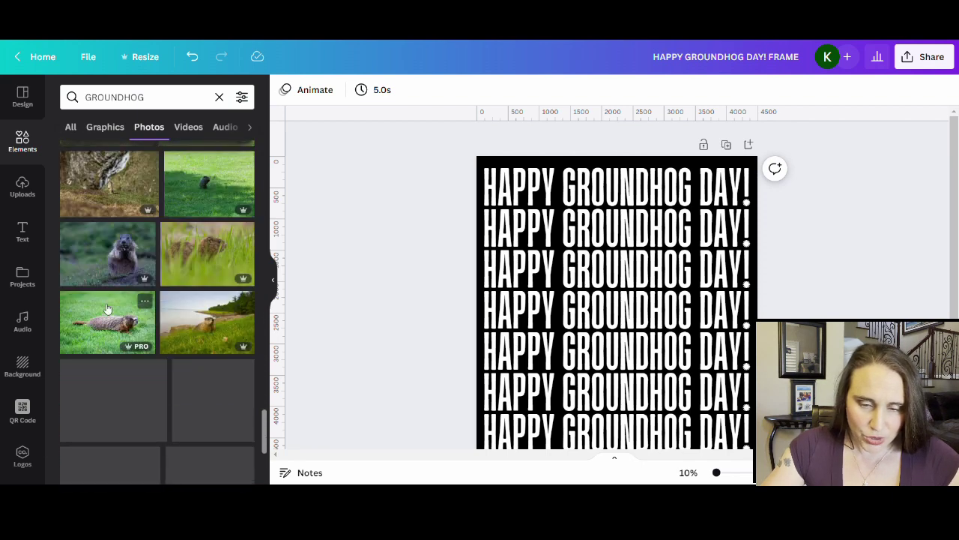
{"action": "scroll", "coordinate": [149, 315], "scroll_direction": "down", "scroll_amount": 3}
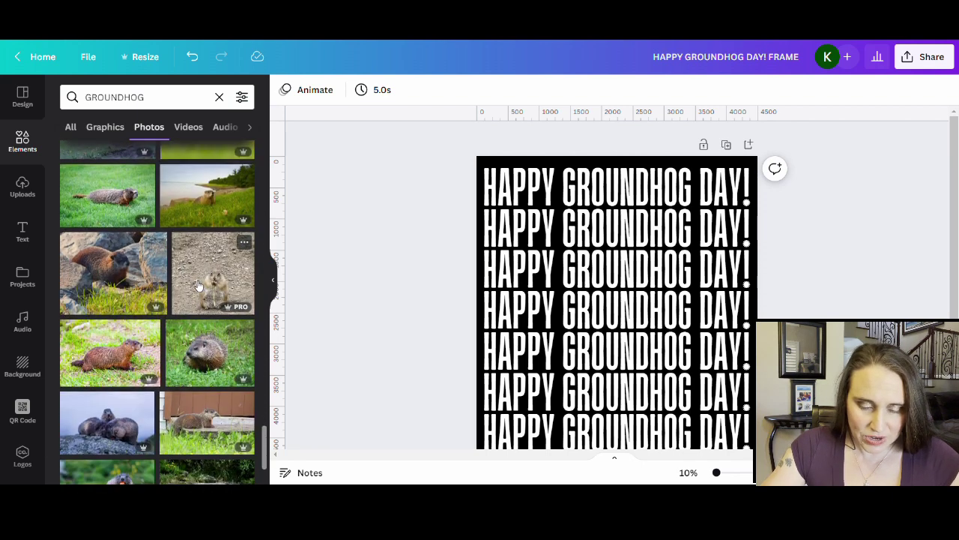
{"action": "scroll", "coordinate": [182, 284], "scroll_direction": "down", "scroll_amount": 4}
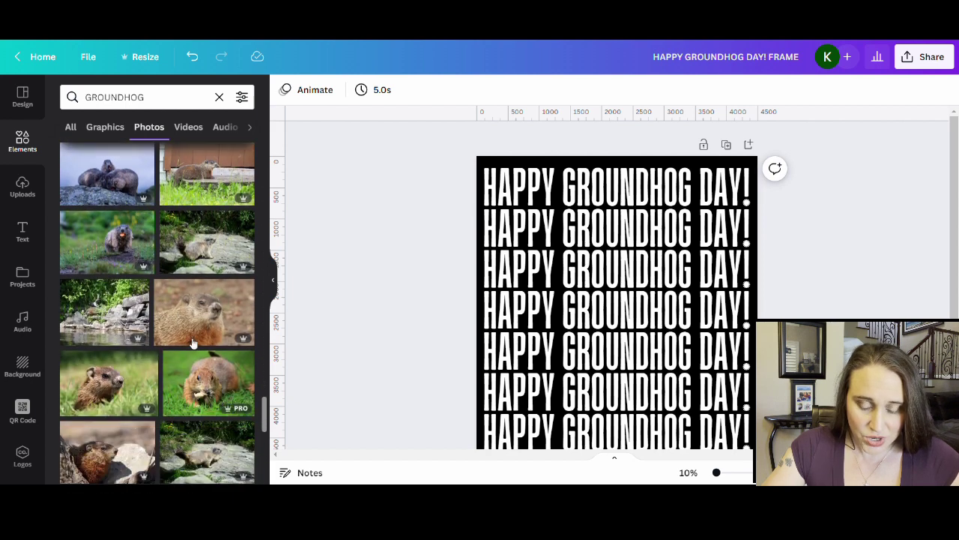
{"action": "scroll", "coordinate": [172, 359], "scroll_direction": "down", "scroll_amount": 3}
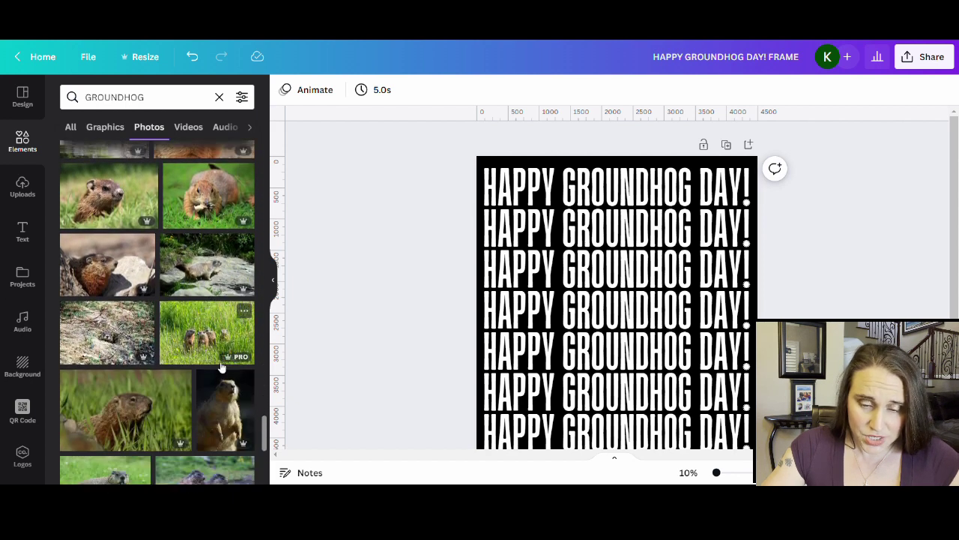
{"action": "scroll", "coordinate": [207, 356], "scroll_direction": "down", "scroll_amount": 3}
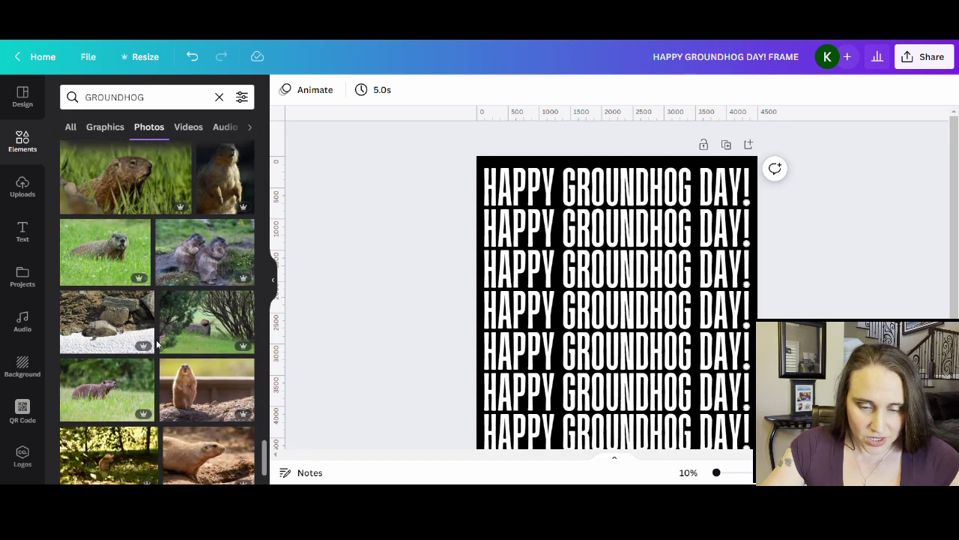
{"action": "scroll", "coordinate": [200, 429], "scroll_direction": "down", "scroll_amount": 3}
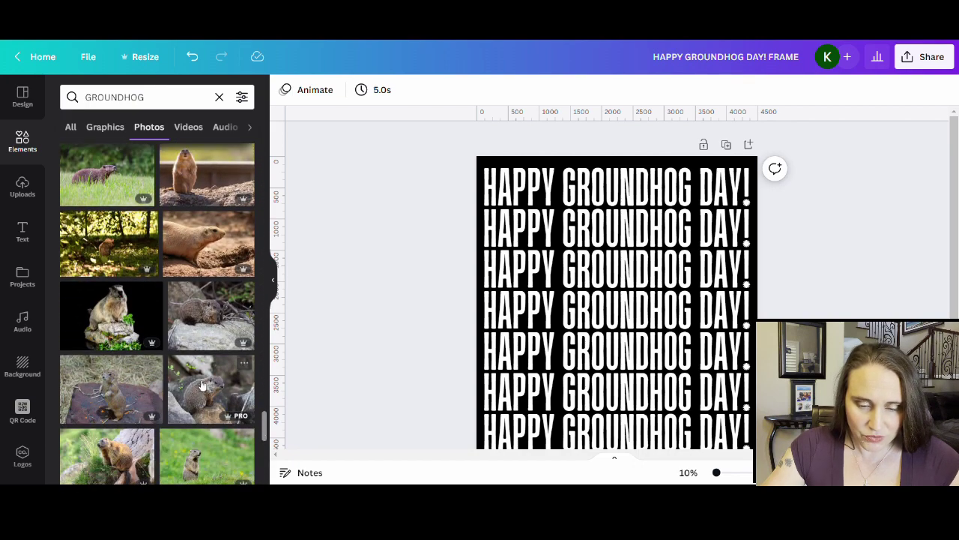
{"action": "scroll", "coordinate": [178, 350], "scroll_direction": "down", "scroll_amount": 3}
{"action": "scroll", "coordinate": [186, 347], "scroll_direction": "down", "scroll_amount": 3}
{"action": "scroll", "coordinate": [188, 346], "scroll_direction": "down", "scroll_amount": 2}
{"action": "scroll", "coordinate": [176, 347], "scroll_direction": "down", "scroll_amount": 2}
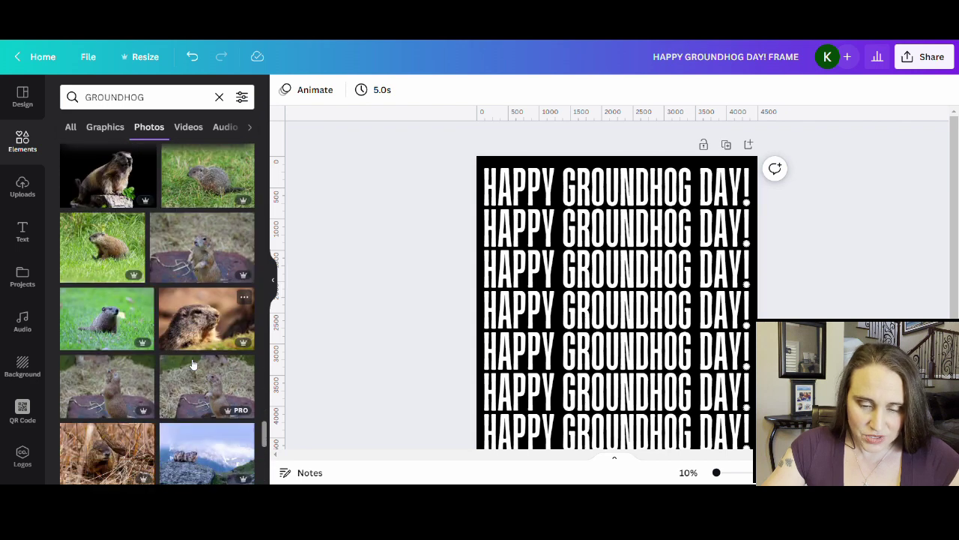
{"action": "scroll", "coordinate": [163, 349], "scroll_direction": "down", "scroll_amount": 3}
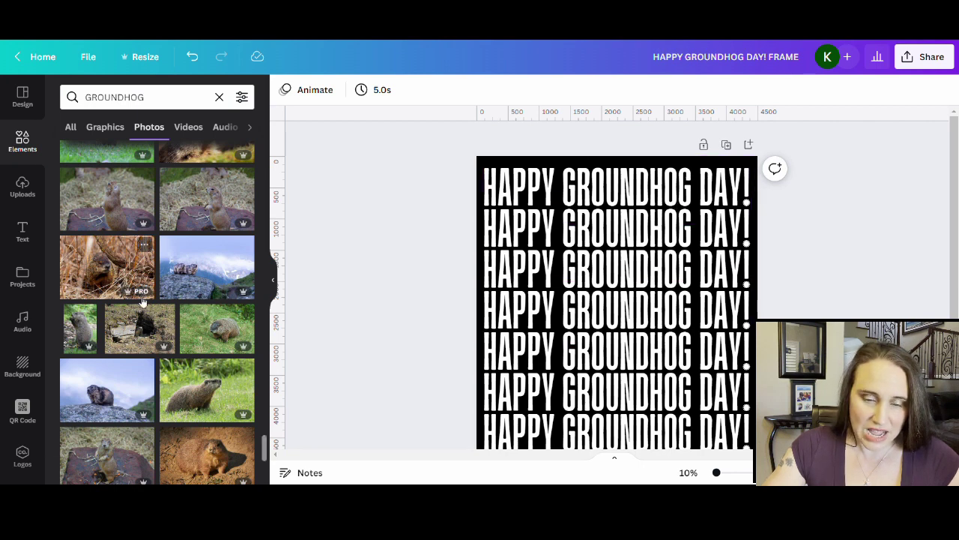
{"action": "scroll", "coordinate": [165, 282], "scroll_direction": "down", "scroll_amount": 3}
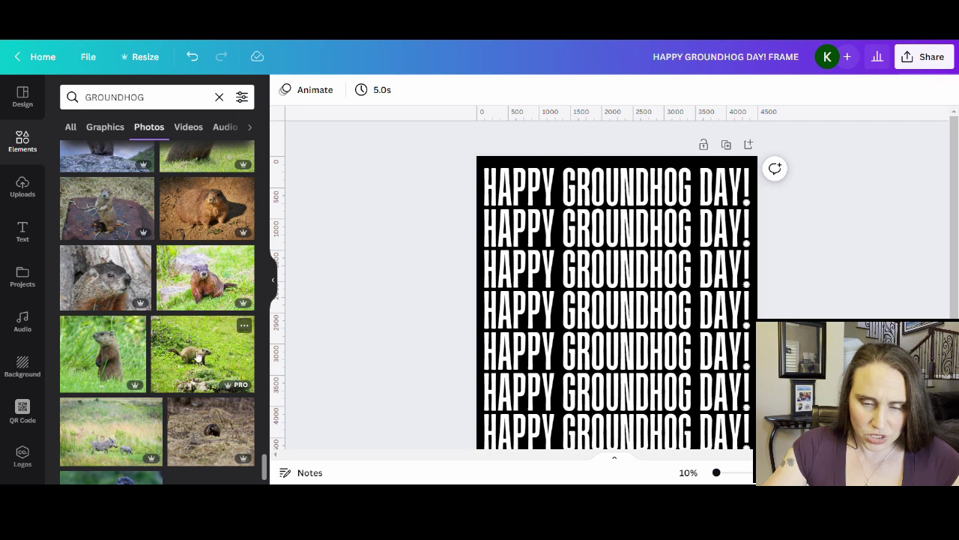
{"action": "left_click", "coordinate": [110, 367]}
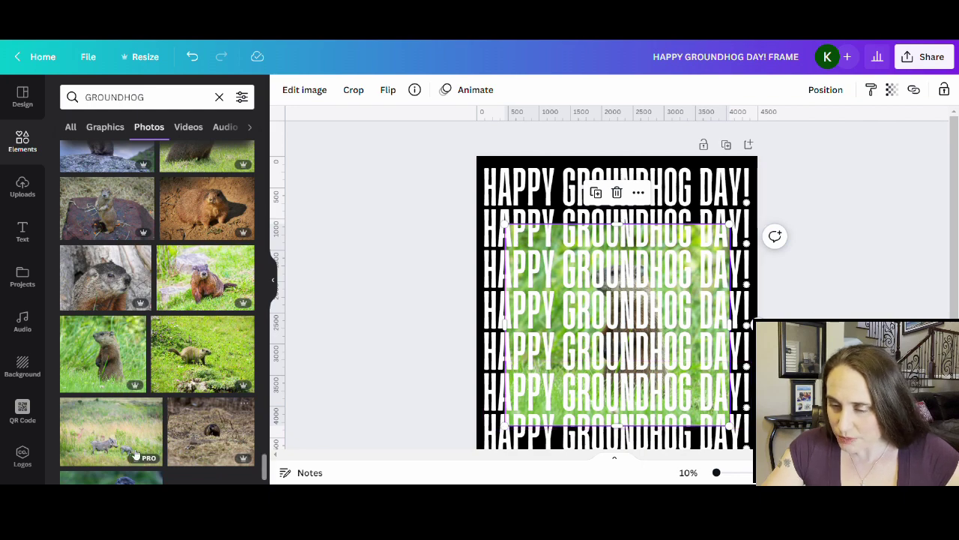
{"action": "scroll", "coordinate": [139, 331], "scroll_direction": "down", "scroll_amount": 1}
{"action": "scroll", "coordinate": [140, 331], "scroll_direction": "down", "scroll_amount": 5}
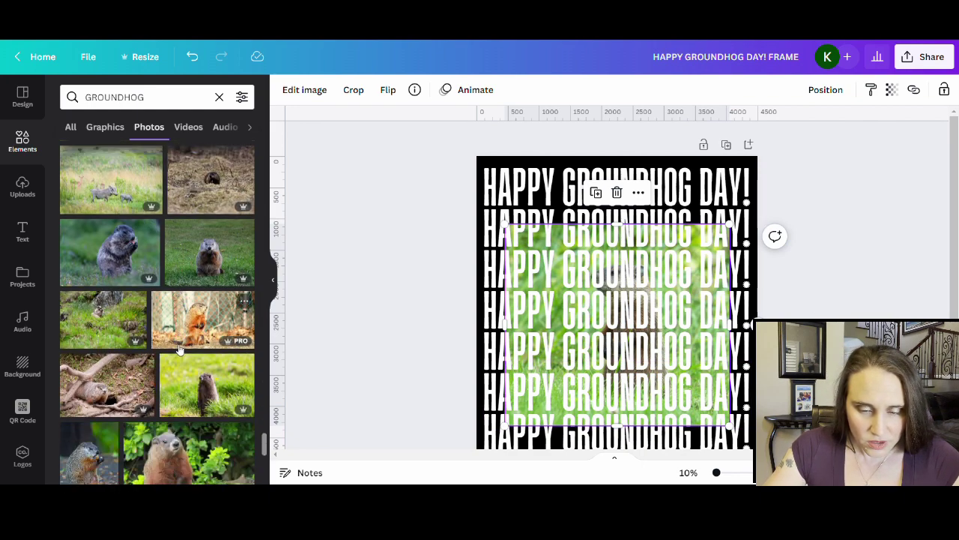
{"action": "scroll", "coordinate": [175, 363], "scroll_direction": "down", "scroll_amount": 3}
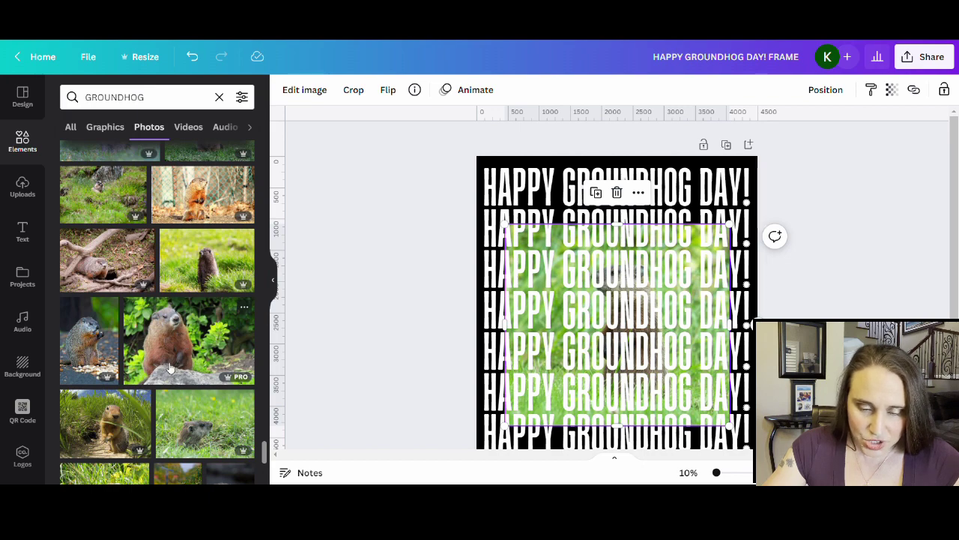
{"action": "scroll", "coordinate": [187, 345], "scroll_direction": "down", "scroll_amount": 4}
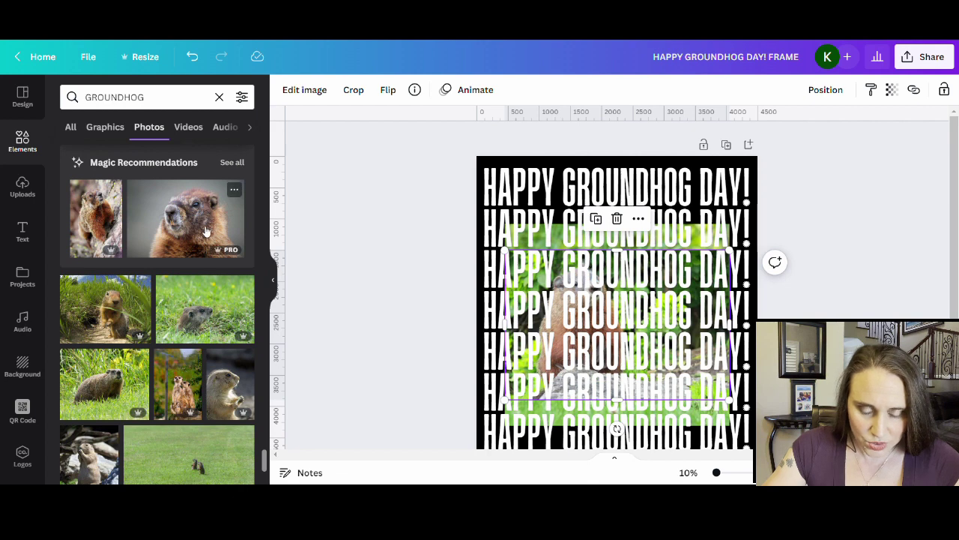
{"action": "left_click", "coordinate": [235, 190]}
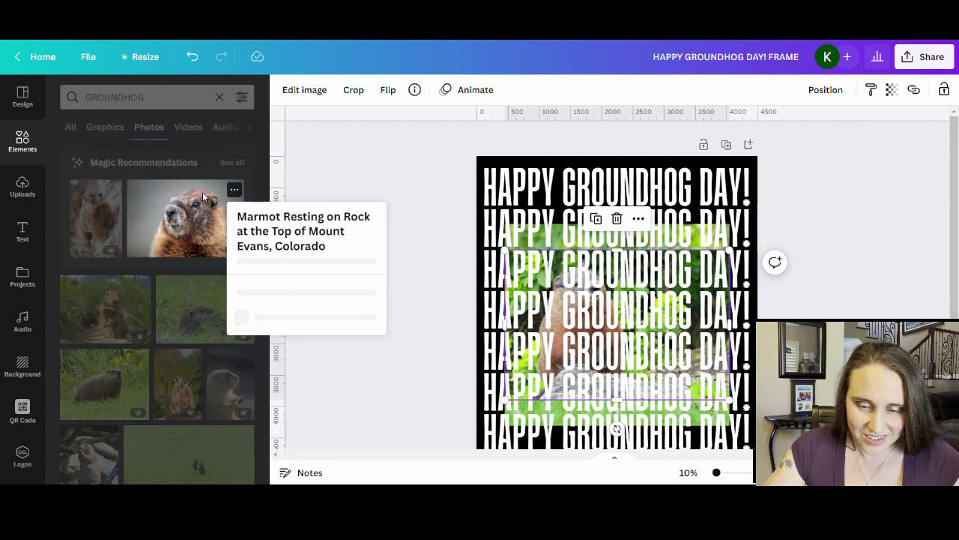
{"action": "left_click", "coordinate": [231, 168]}
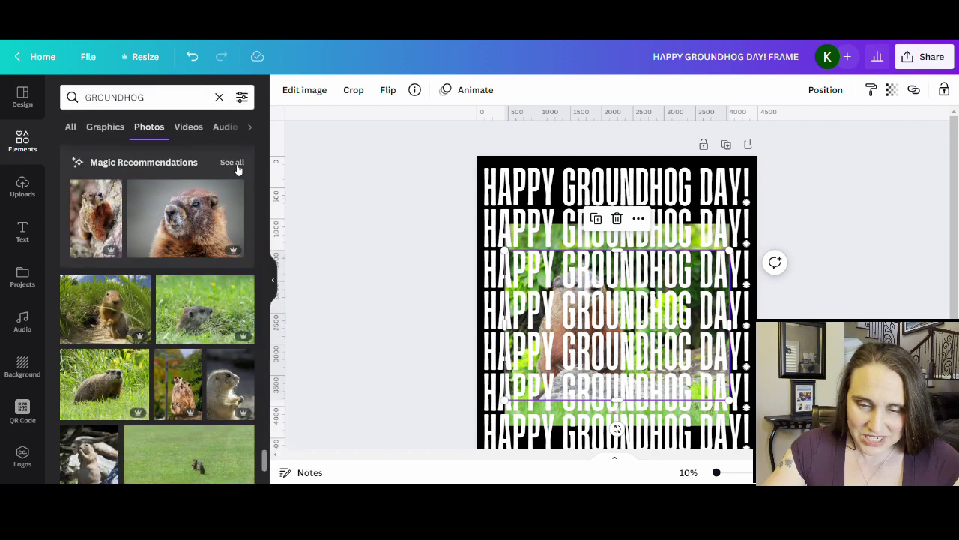
{"action": "left_click", "coordinate": [233, 163]}
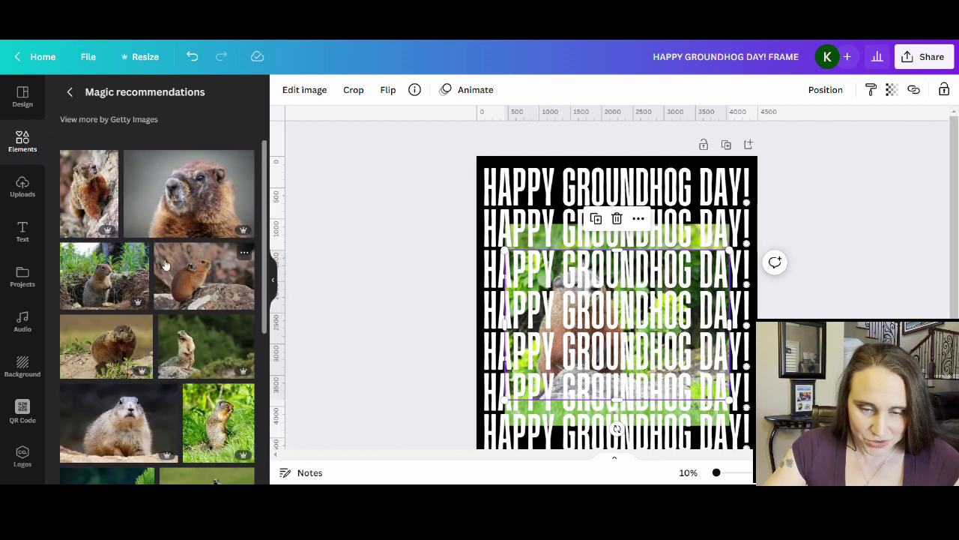
{"action": "scroll", "coordinate": [194, 210], "scroll_direction": "down", "scroll_amount": 1}
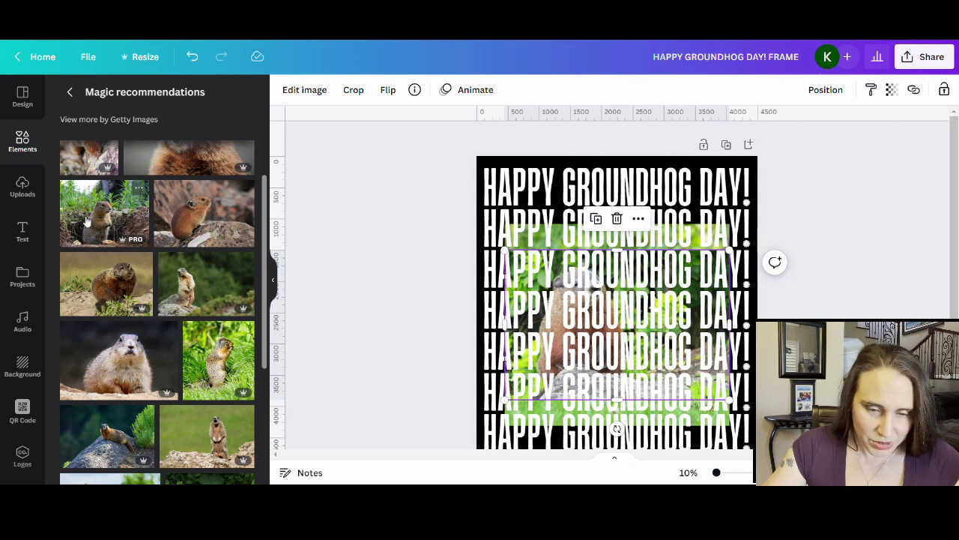
{"action": "scroll", "coordinate": [195, 300], "scroll_direction": "down", "scroll_amount": 2}
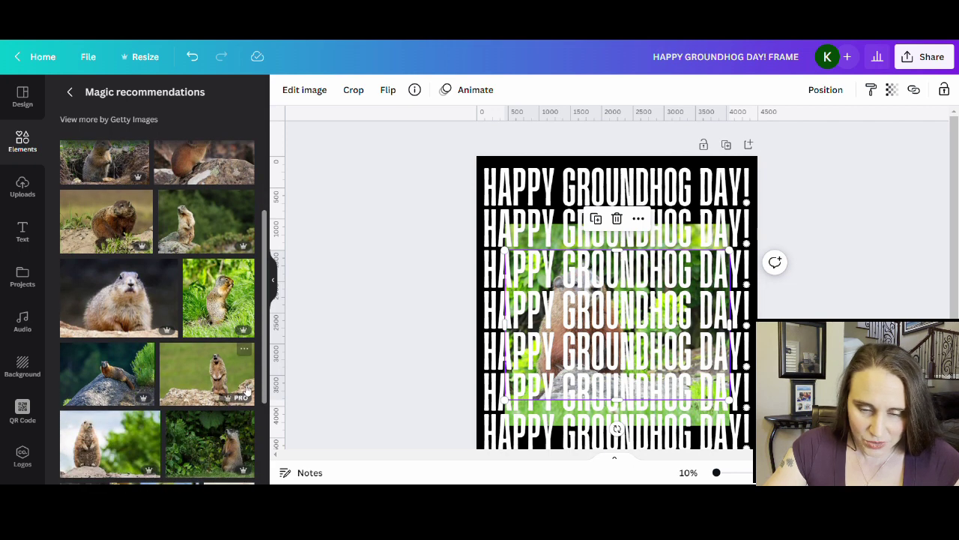
{"action": "scroll", "coordinate": [150, 292], "scroll_direction": "down", "scroll_amount": 3}
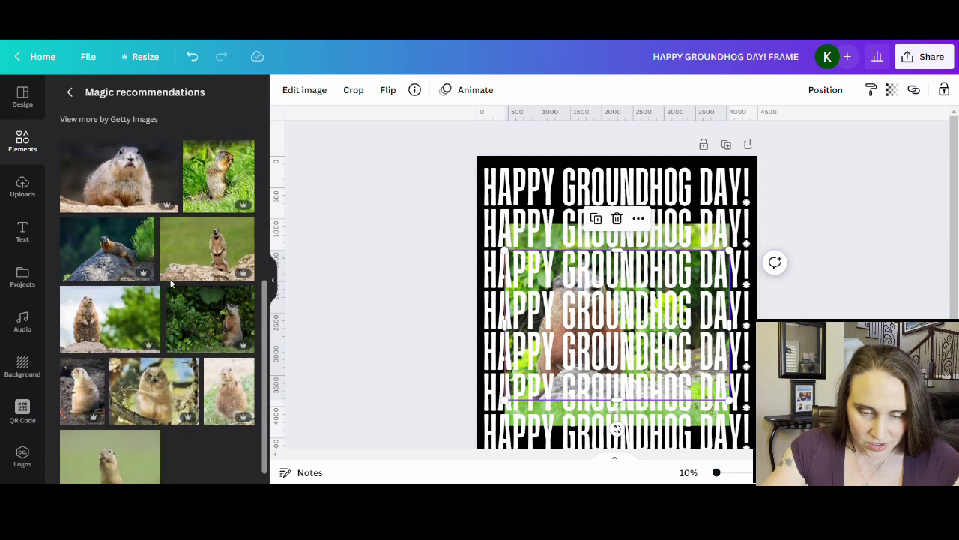
{"action": "scroll", "coordinate": [113, 300], "scroll_direction": "down", "scroll_amount": 1}
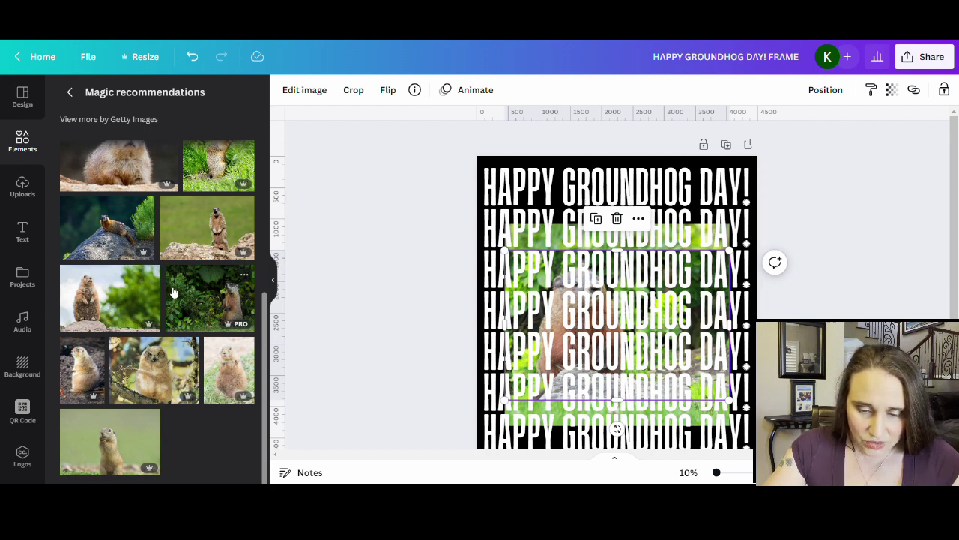
{"action": "scroll", "coordinate": [117, 324], "scroll_direction": "up", "scroll_amount": 1}
{"action": "scroll", "coordinate": [116, 324], "scroll_direction": "up", "scroll_amount": 5}
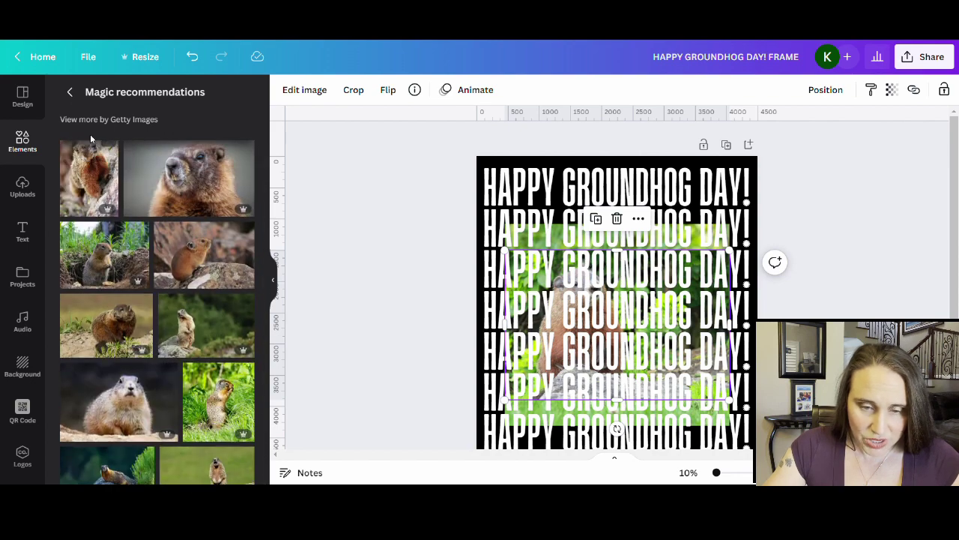
{"action": "left_click", "coordinate": [69, 91]}
{"action": "scroll", "coordinate": [177, 297], "scroll_direction": "down", "scroll_amount": 10}
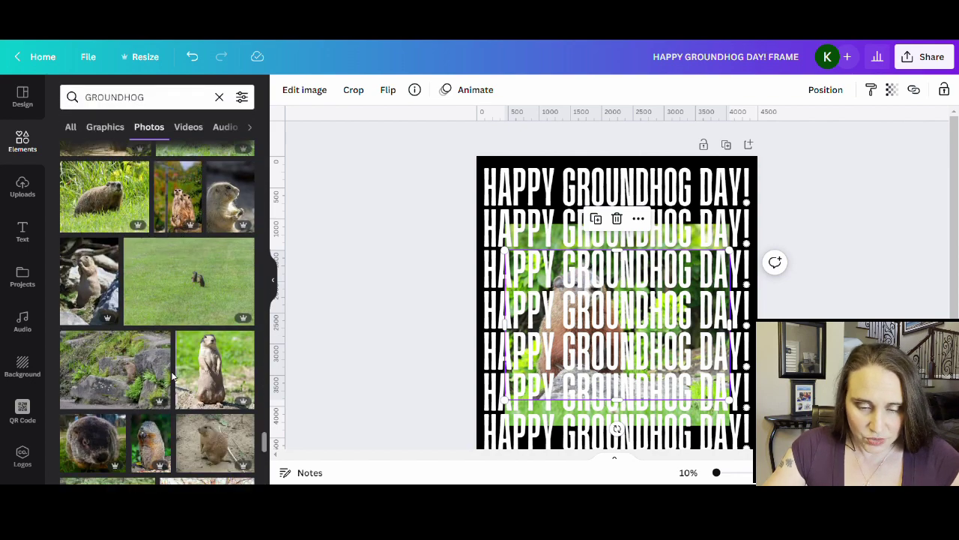
{"action": "scroll", "coordinate": [177, 379], "scroll_direction": "down", "scroll_amount": 10}
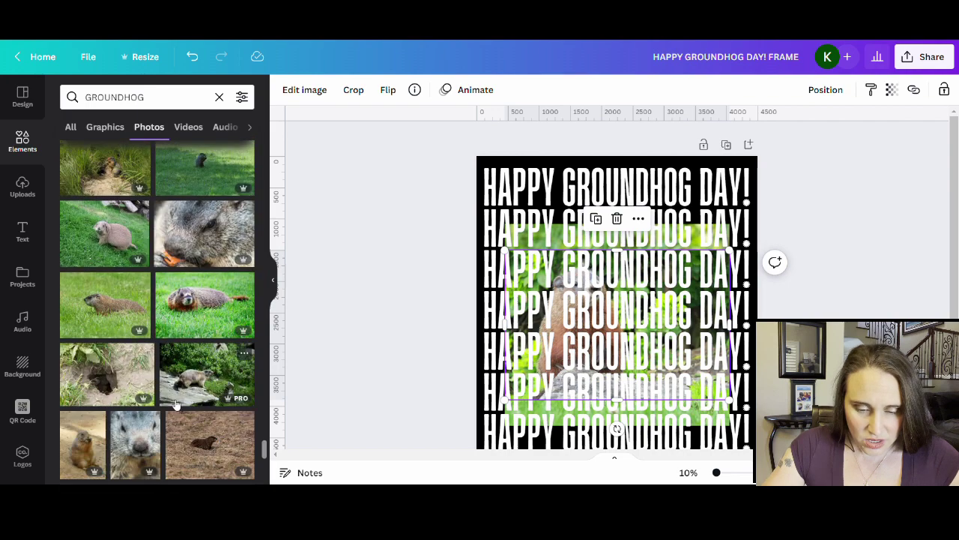
{"action": "scroll", "coordinate": [171, 403], "scroll_direction": "down", "scroll_amount": 8}
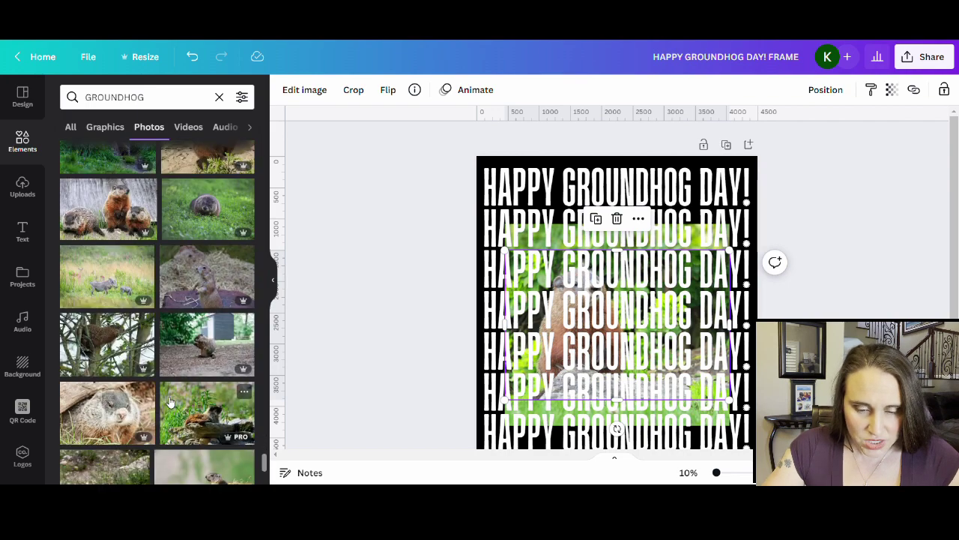
{"action": "scroll", "coordinate": [186, 403], "scroll_direction": "down", "scroll_amount": 10}
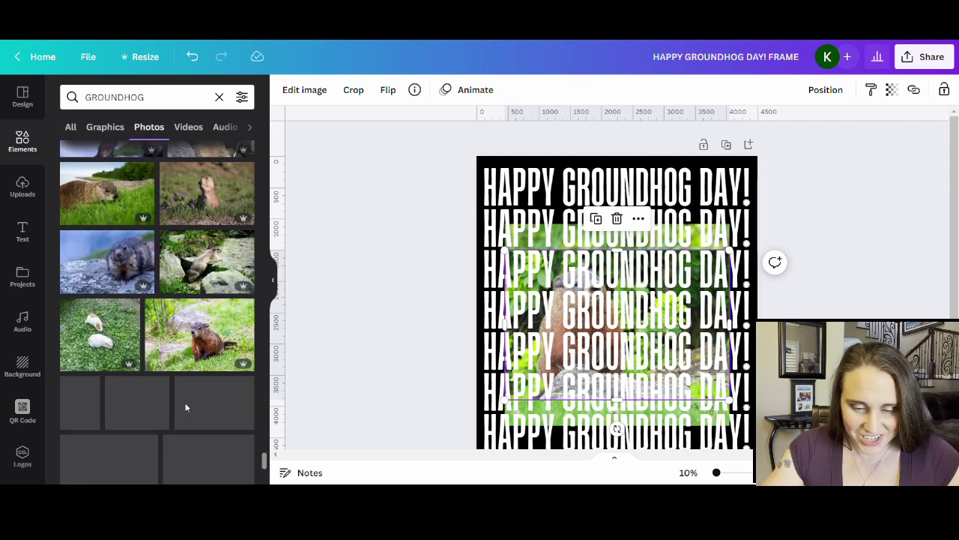
{"action": "scroll", "coordinate": [234, 395], "scroll_direction": "down", "scroll_amount": 8}
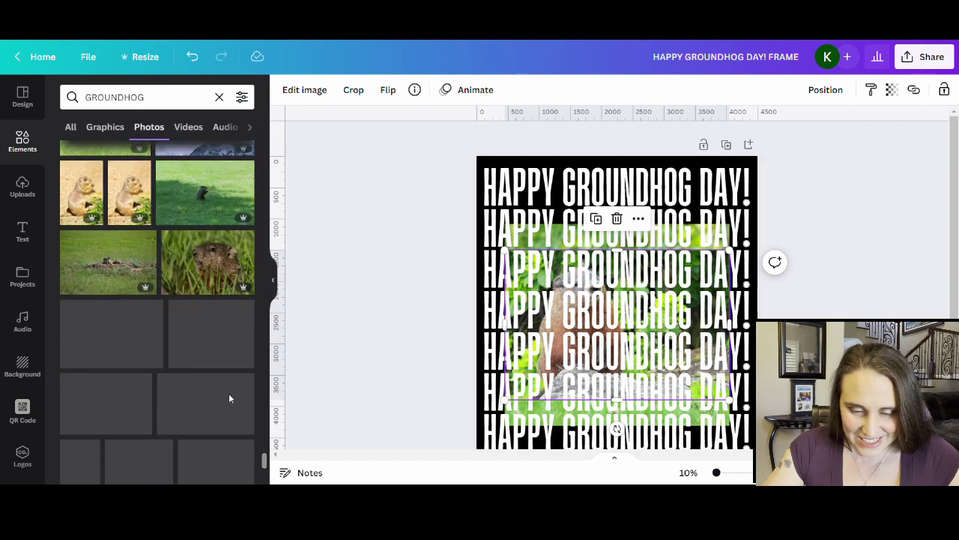
{"action": "left_click_drag", "start_coordinate": [264, 466], "coordinate": [263, 150]}
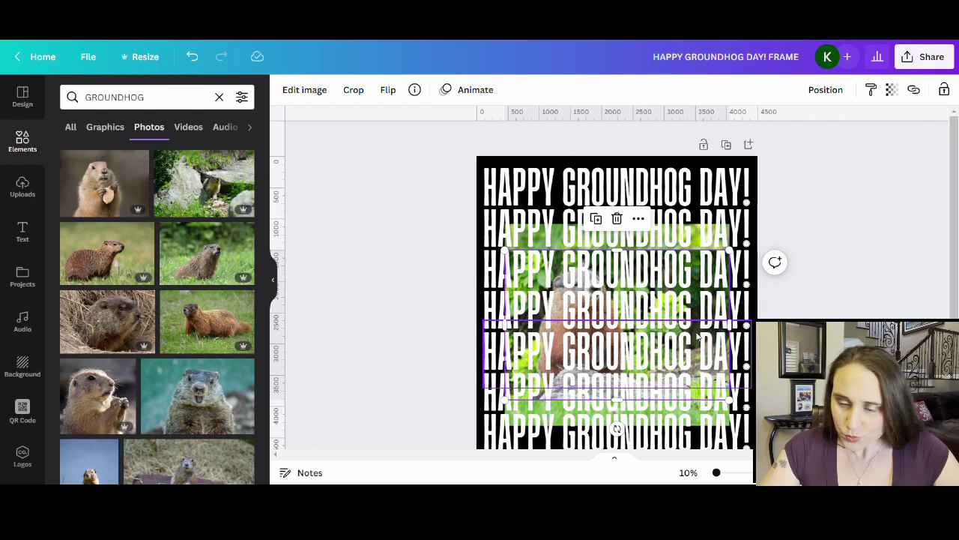
- Send one HAPPY GROUNDHOG DAY! text line behind the groundhog photo
{"action": "left_click", "coordinate": [800, 277]}
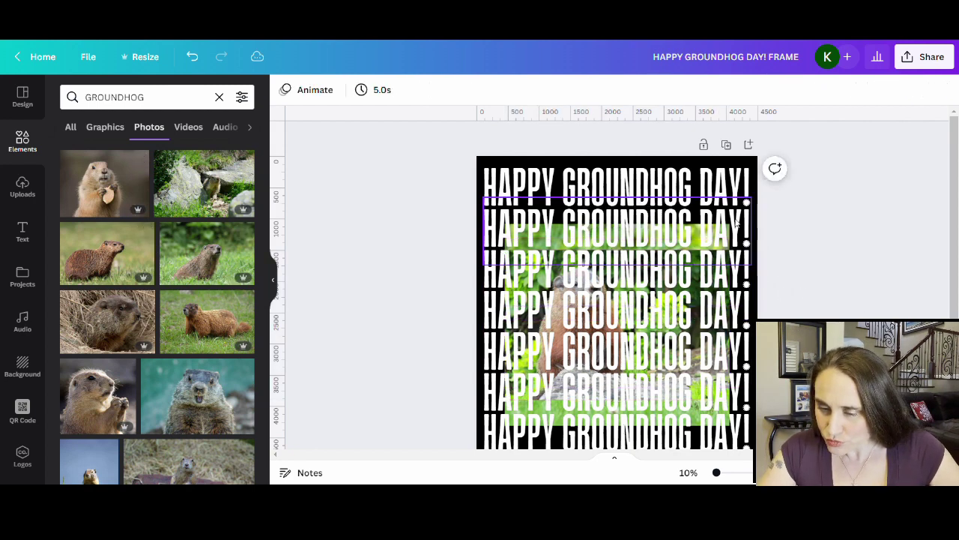
{"action": "scroll", "coordinate": [723, 248], "scroll_direction": "down", "scroll_amount": 1}
{"action": "scroll", "coordinate": [723, 248], "scroll_direction": "down", "scroll_amount": 1}
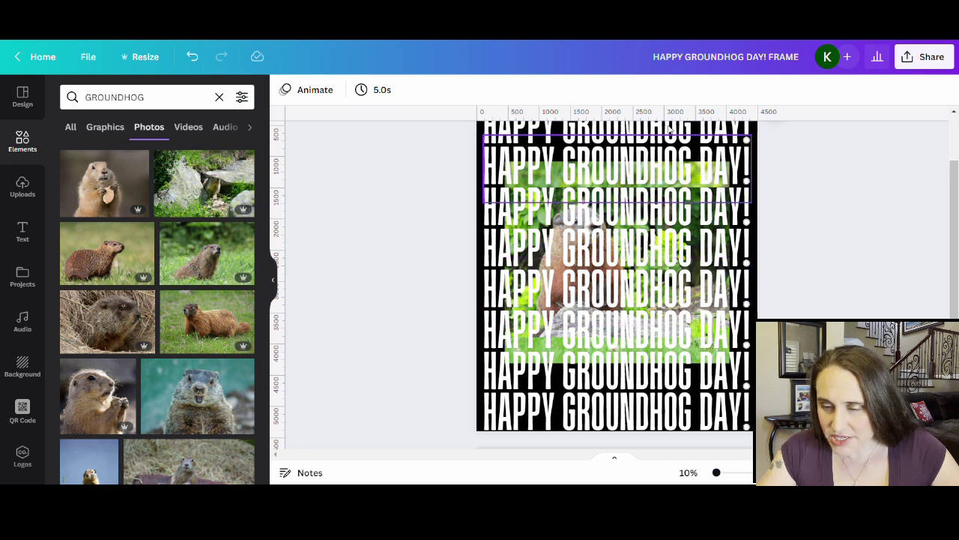
{"action": "left_click", "coordinate": [613, 211]}
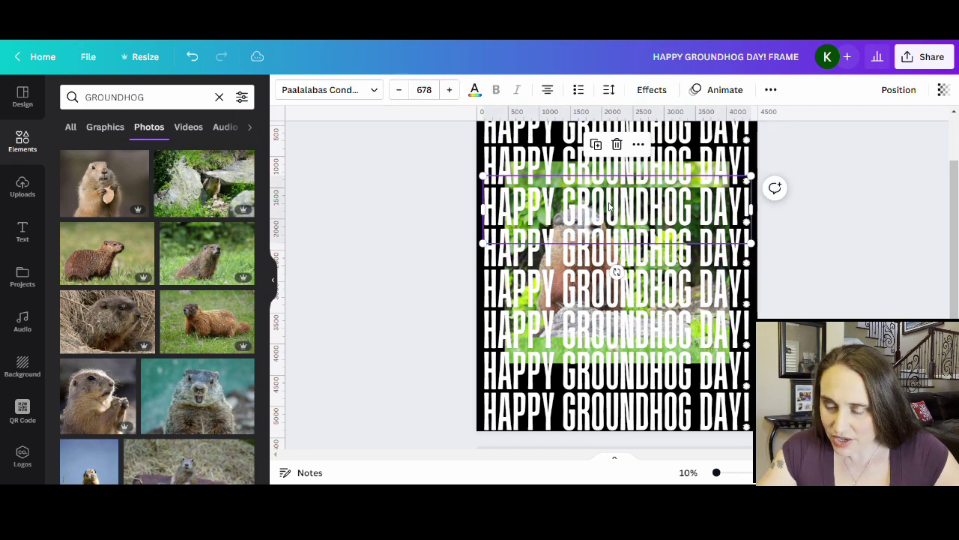
{"action": "right_click", "coordinate": [609, 181]}
{"action": "left_click", "coordinate": [652, 332]}
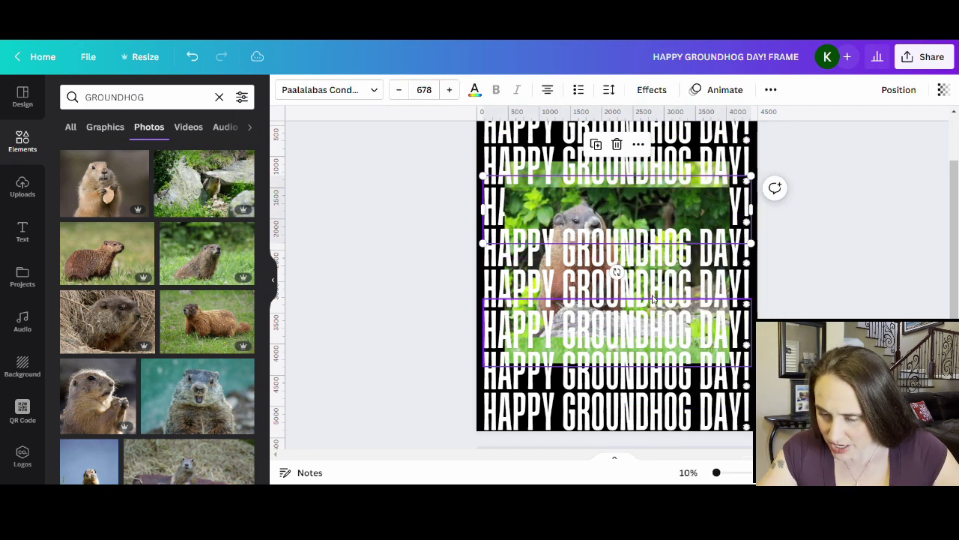
- Send another text line to the back, then move the groundhog photo to the page top
{"action": "left_click", "coordinate": [807, 235]}
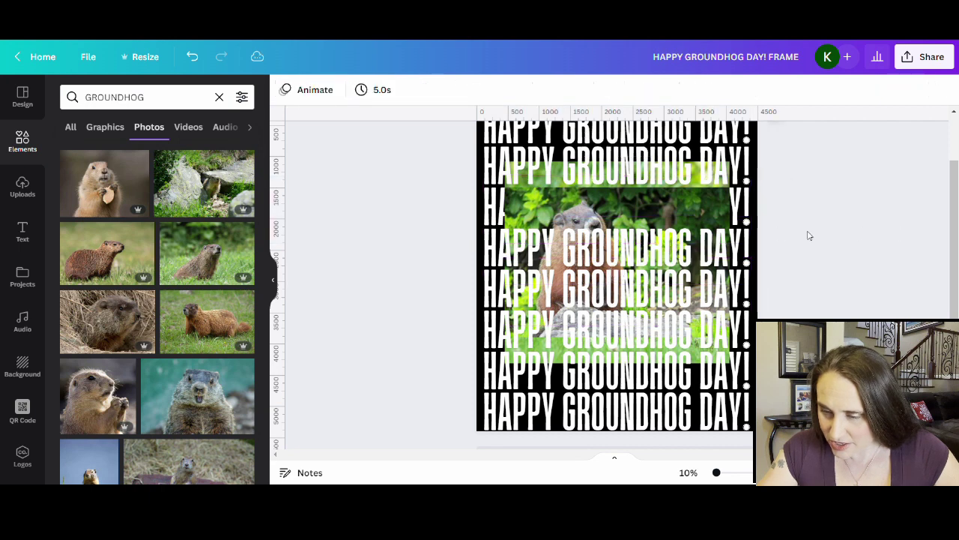
{"action": "right_click", "coordinate": [694, 248]}
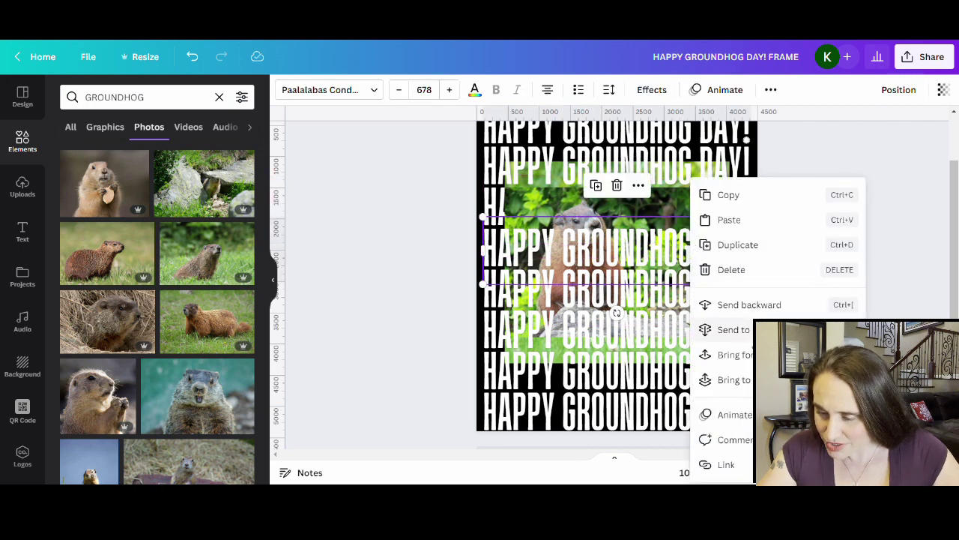
{"action": "left_click", "coordinate": [725, 330]}
{"action": "left_click", "coordinate": [853, 263]}
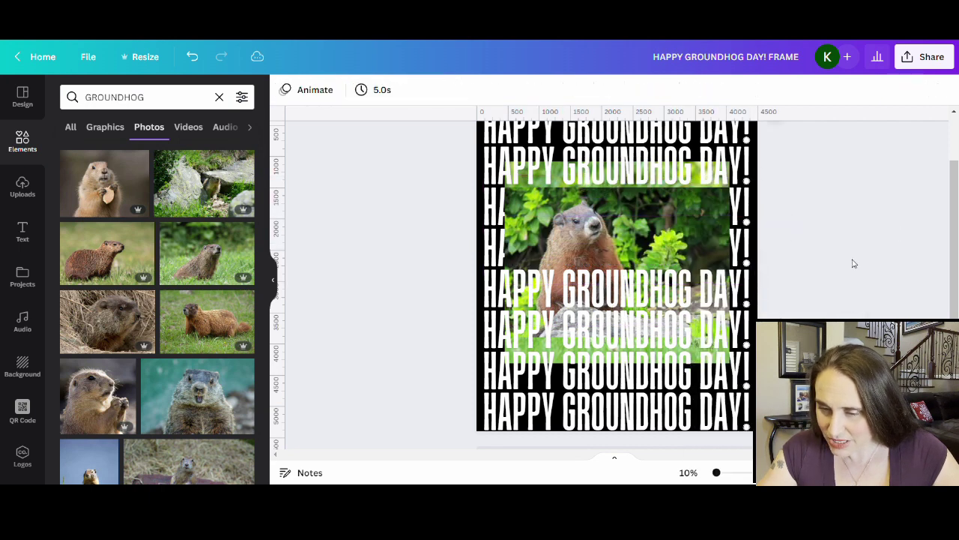
{"action": "right_click", "coordinate": [654, 171]}
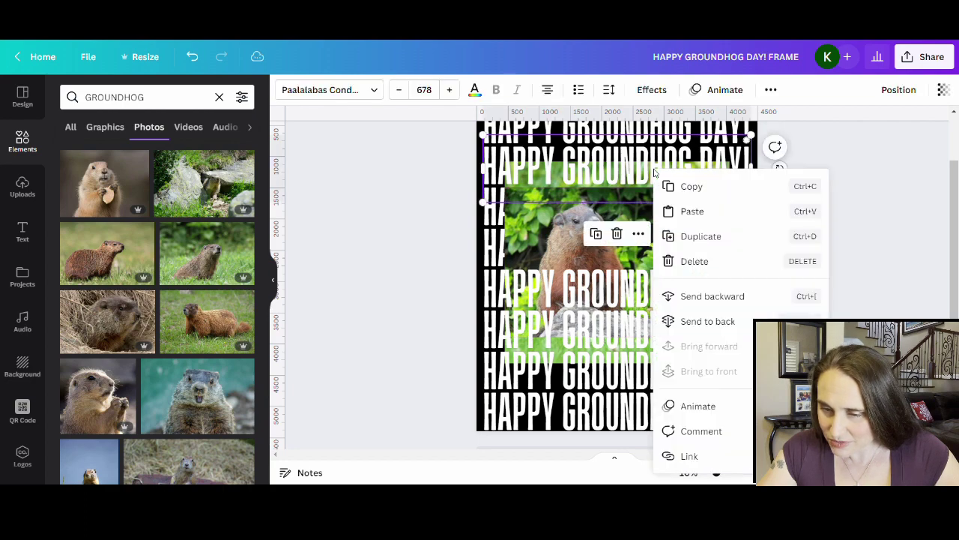
{"action": "left_click", "coordinate": [722, 321]}
{"action": "left_click", "coordinate": [847, 266]}
{"action": "left_click_drag", "start_coordinate": [673, 237], "coordinate": [667, 443]}
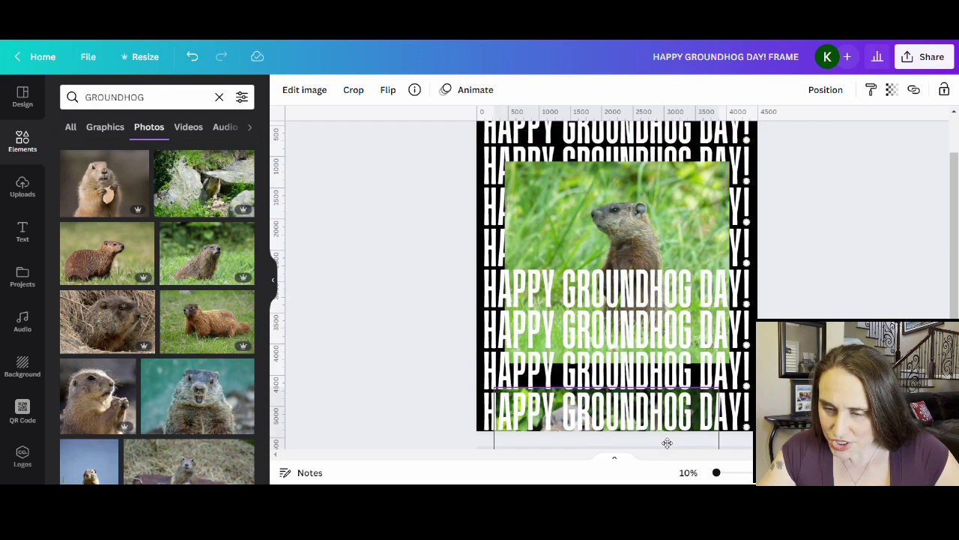
{"action": "left_click_drag", "start_coordinate": [667, 443], "coordinate": [694, 97]}
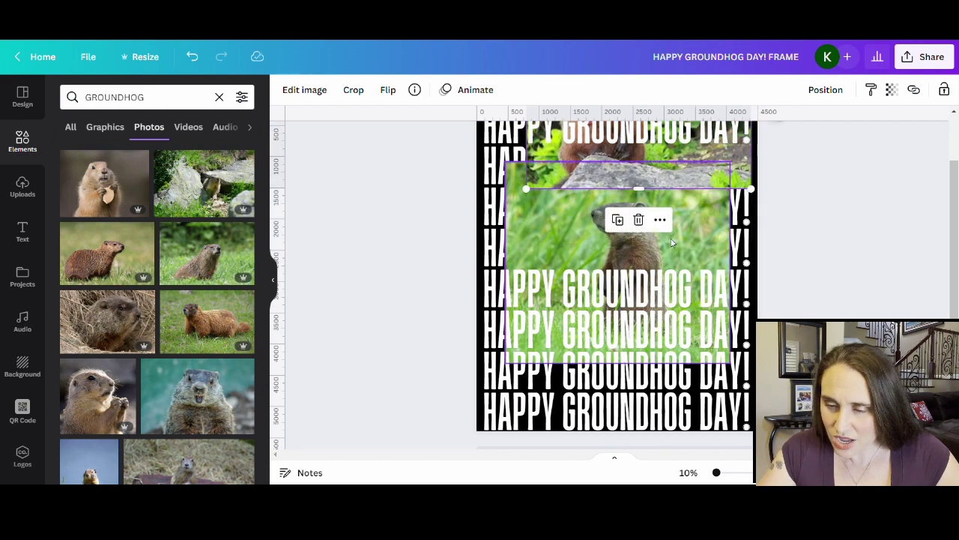
- Move the groundhog-on-rock photo to the page top, enlarge it and bring it in front of all text
{"action": "left_click", "coordinate": [839, 295]}
{"action": "scroll", "coordinate": [840, 296], "scroll_direction": "up", "scroll_amount": 1}
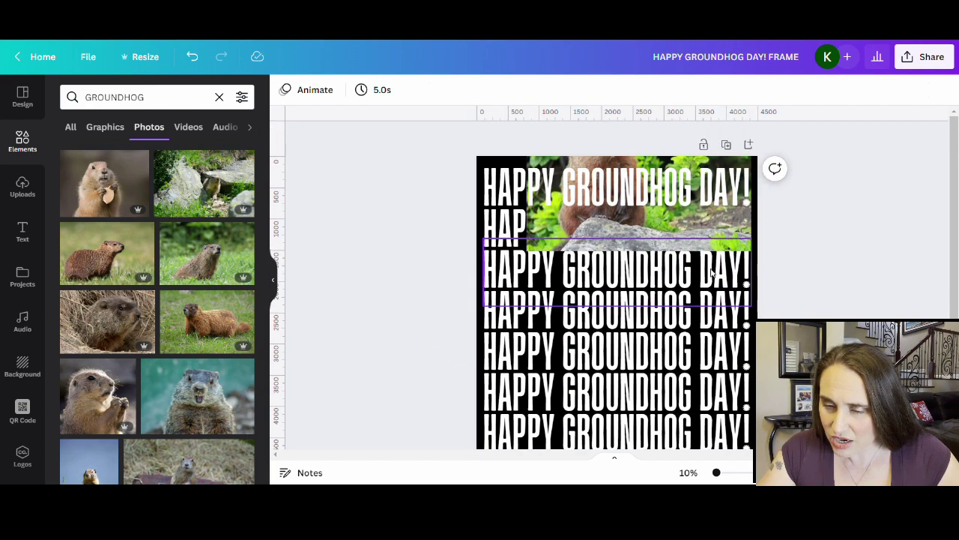
{"action": "left_click_drag", "start_coordinate": [729, 244], "coordinate": [718, 301]}
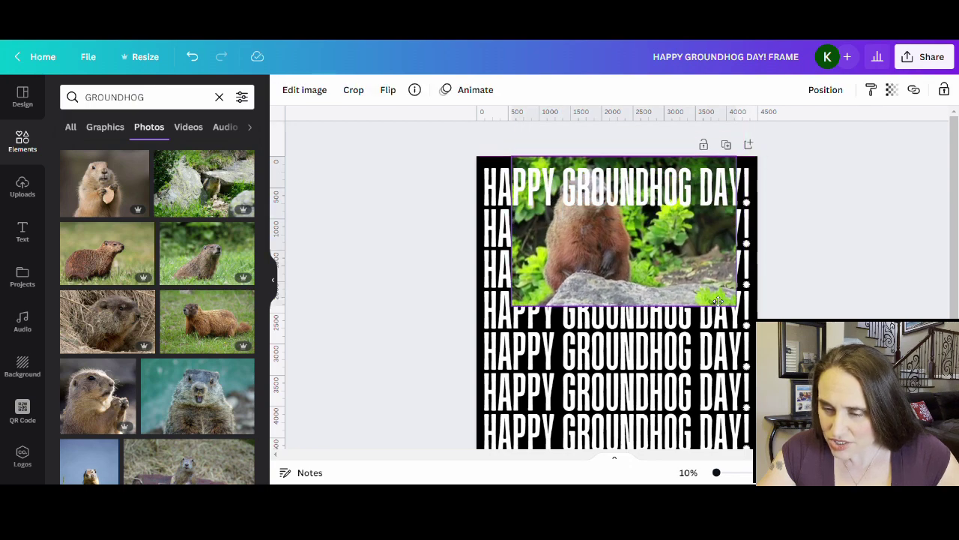
{"action": "right_click", "coordinate": [702, 285]}
{"action": "left_click", "coordinate": [760, 317]}
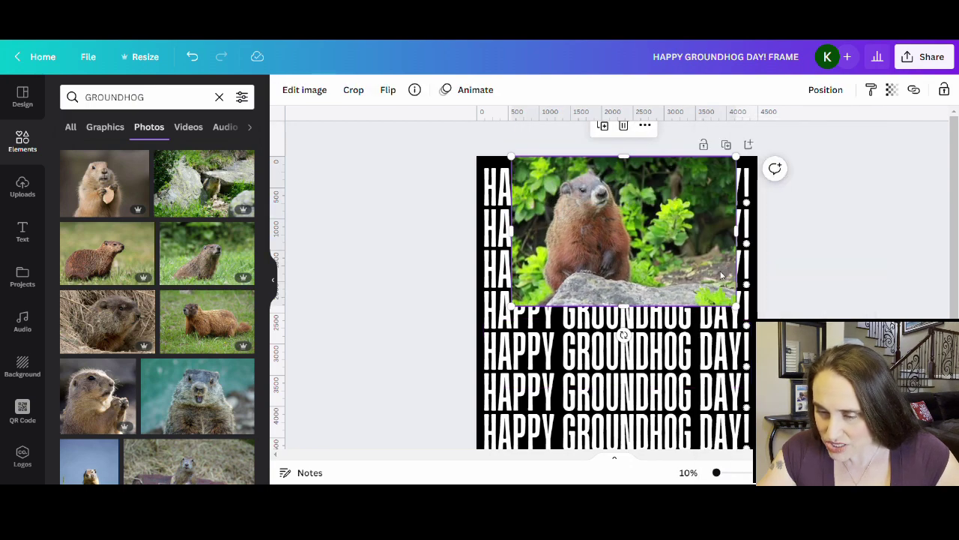
{"action": "left_click_drag", "start_coordinate": [738, 306], "coordinate": [930, 431]}
{"action": "scroll", "coordinate": [742, 177], "scroll_direction": "down", "scroll_amount": 2}
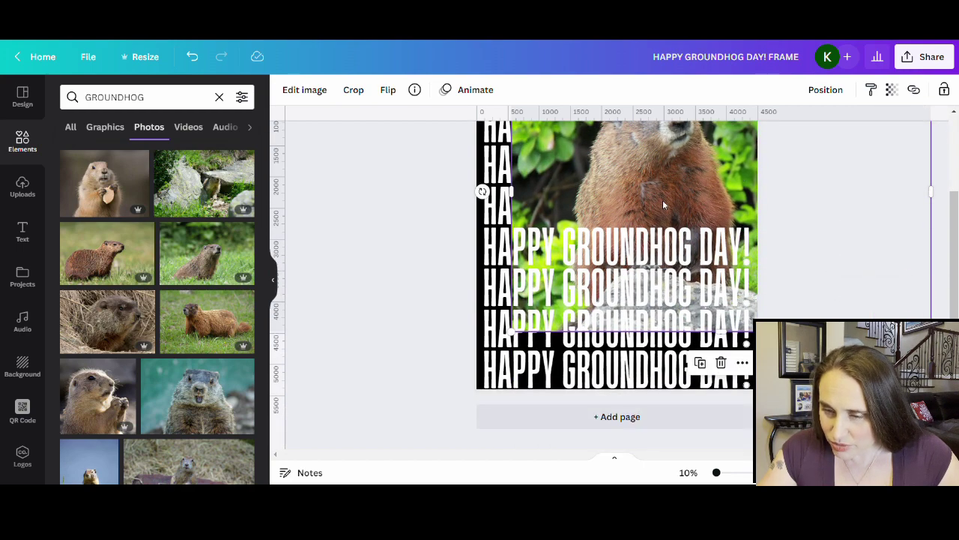
{"action": "left_click_drag", "start_coordinate": [681, 185], "coordinate": [644, 194]}
{"action": "right_click", "coordinate": [644, 176]}
{"action": "left_click", "coordinate": [729, 323]}
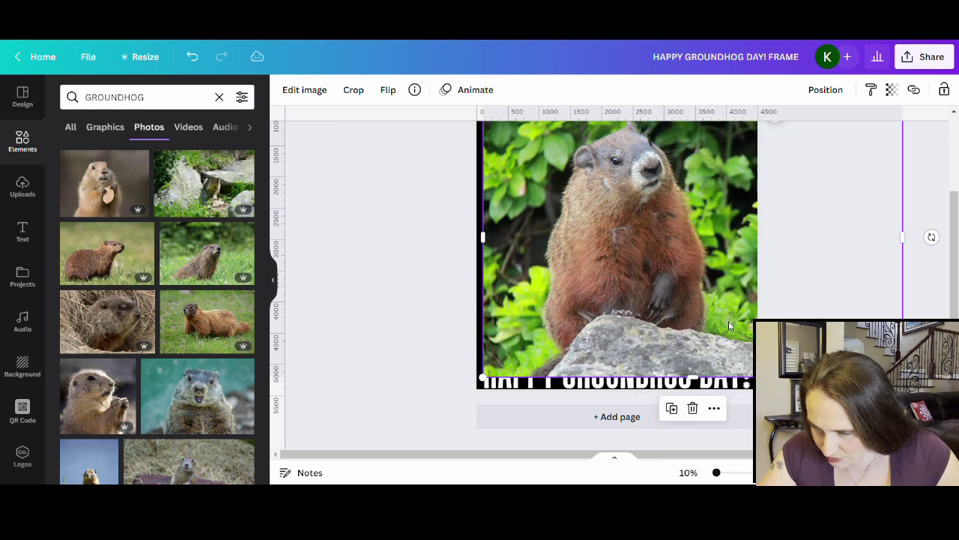
- Resize the photo's edges and corners to cover the whole page and centre it
{"action": "scroll", "coordinate": [645, 262], "scroll_direction": "up", "scroll_amount": 2}
{"action": "left_click_drag", "start_coordinate": [657, 342], "coordinate": [627, 294]}
{"action": "scroll", "coordinate": [863, 285], "scroll_direction": "down", "scroll_amount": 2}
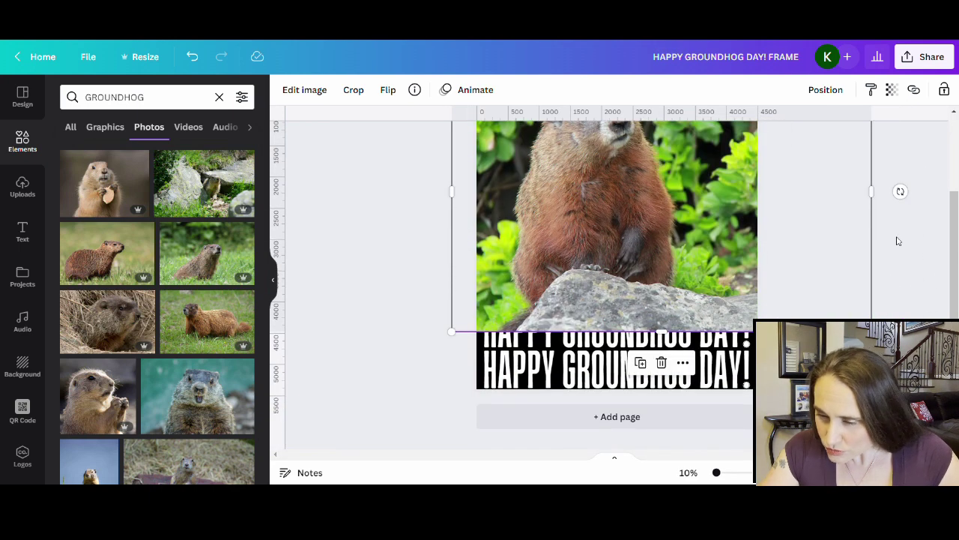
{"action": "left_click_drag", "start_coordinate": [879, 206], "coordinate": [752, 245]}
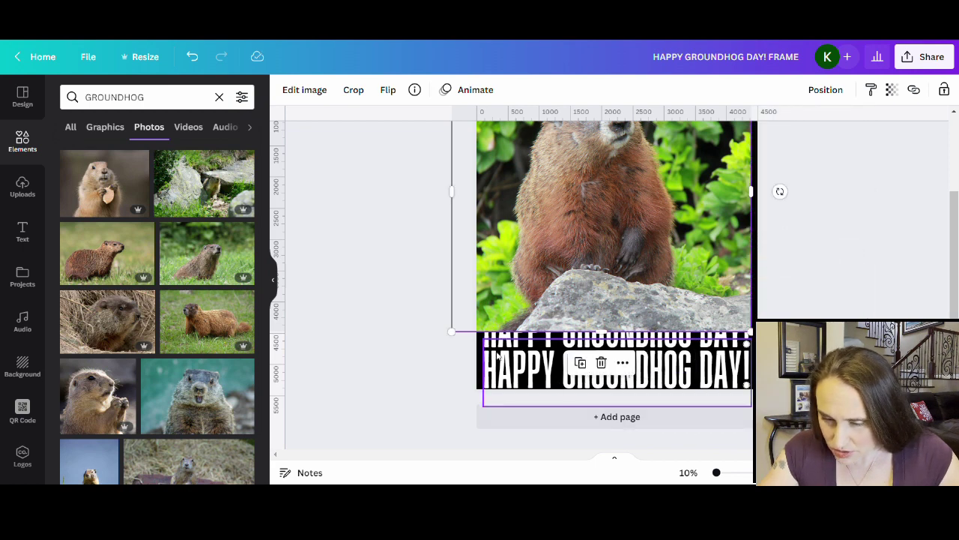
{"action": "left_click_drag", "start_coordinate": [454, 334], "coordinate": [390, 410]}
{"action": "scroll", "coordinate": [778, 232], "scroll_direction": "up", "scroll_amount": 3}
{"action": "left_click_drag", "start_coordinate": [585, 342], "coordinate": [639, 343]}
{"action": "scroll", "coordinate": [831, 219], "scroll_direction": "down", "scroll_amount": 3}
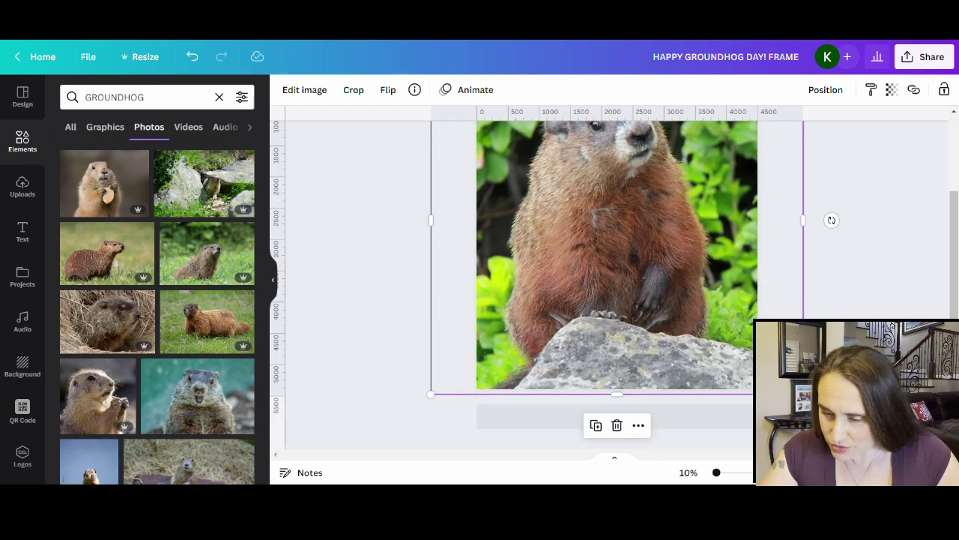
{"action": "left_click_drag", "start_coordinate": [804, 394], "coordinate": [855, 441]}
{"action": "scroll", "coordinate": [635, 366], "scroll_direction": "up", "scroll_amount": 3}
{"action": "left_click_drag", "start_coordinate": [634, 366], "coordinate": [647, 353]}
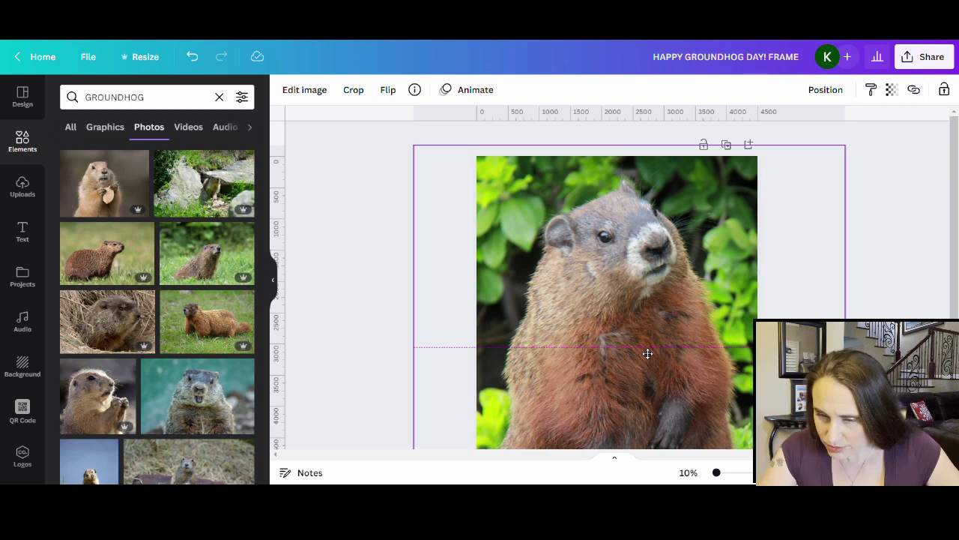
{"action": "left_click_drag", "start_coordinate": [647, 353], "coordinate": [649, 347]}
{"action": "scroll", "coordinate": [649, 347], "scroll_direction": "down", "scroll_amount": 3}
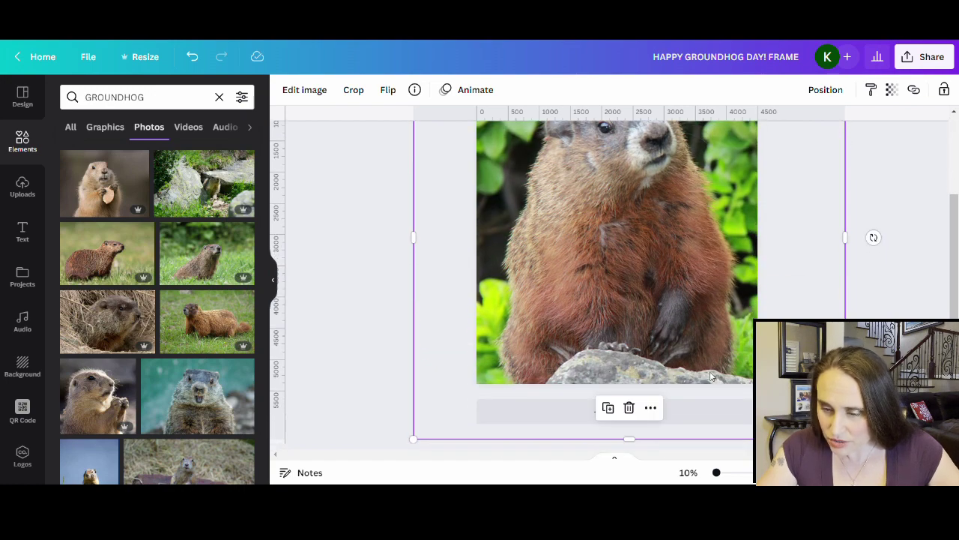
{"action": "scroll", "coordinate": [716, 377], "scroll_direction": "up", "scroll_amount": 3}
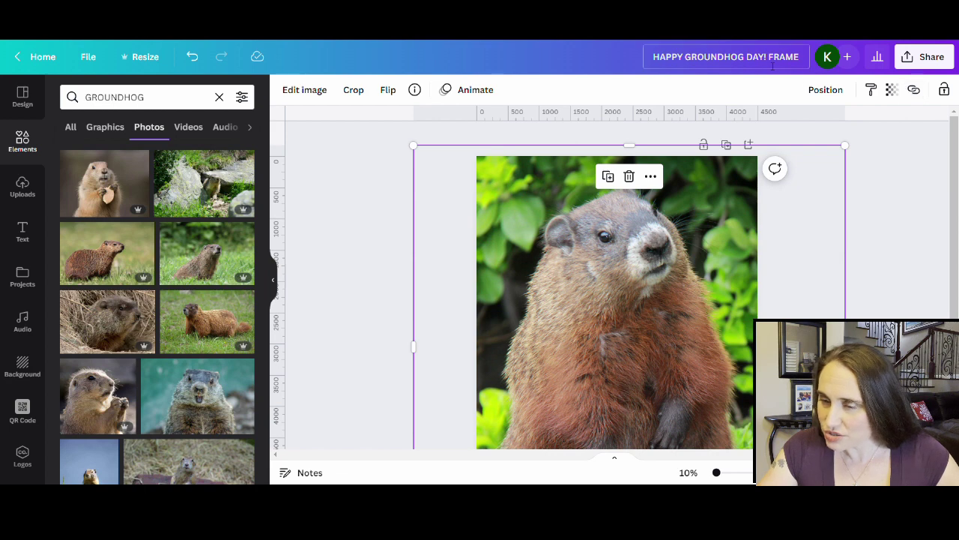
- Rename the design to 'HAPPY GROUNDHOG DAY! MASK', replacing FRAME
{"action": "left_click", "coordinate": [772, 64]}
{"action": "key", "text": "BackSpace"}
{"action": "key", "text": "BackSpace"}
{"action": "key", "text": "BackSpace"}
{"action": "key", "text": "BackSpace"}
{"action": "key", "text": "BackSpace"}
{"action": "key", "text": "BackSpace"}
{"action": "type", "text": "MASK"}
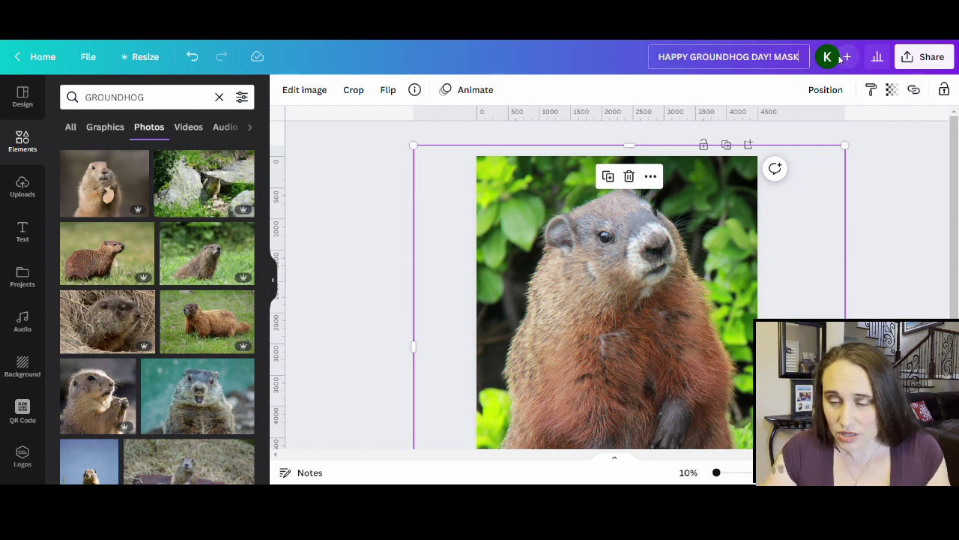
- Download the design as a PNG file
{"action": "left_click", "coordinate": [910, 60]}
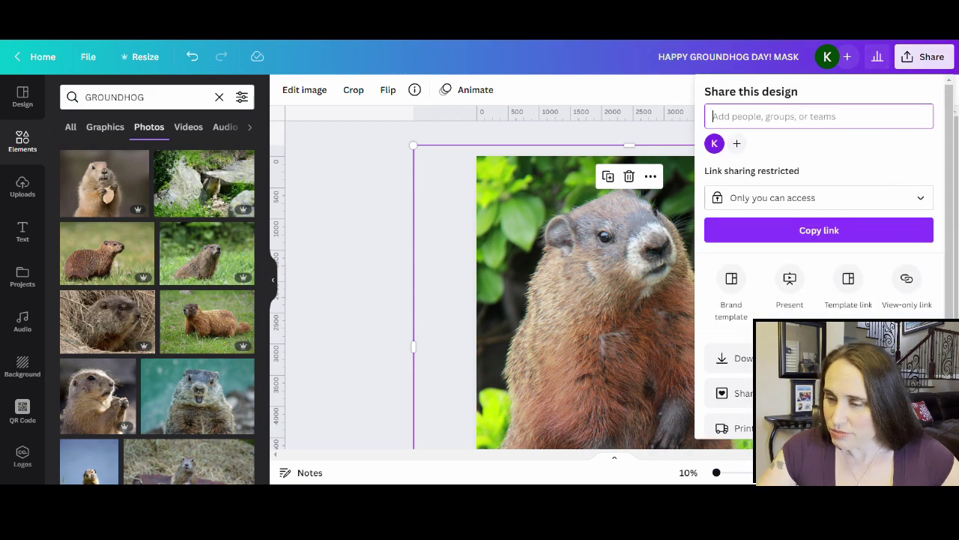
{"action": "left_click", "coordinate": [738, 358]}
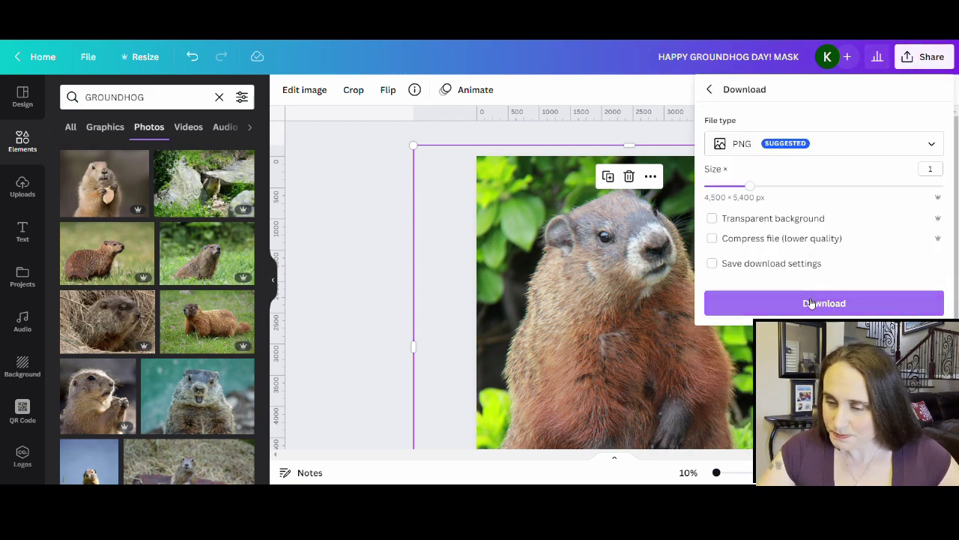
{"action": "left_click", "coordinate": [810, 304]}
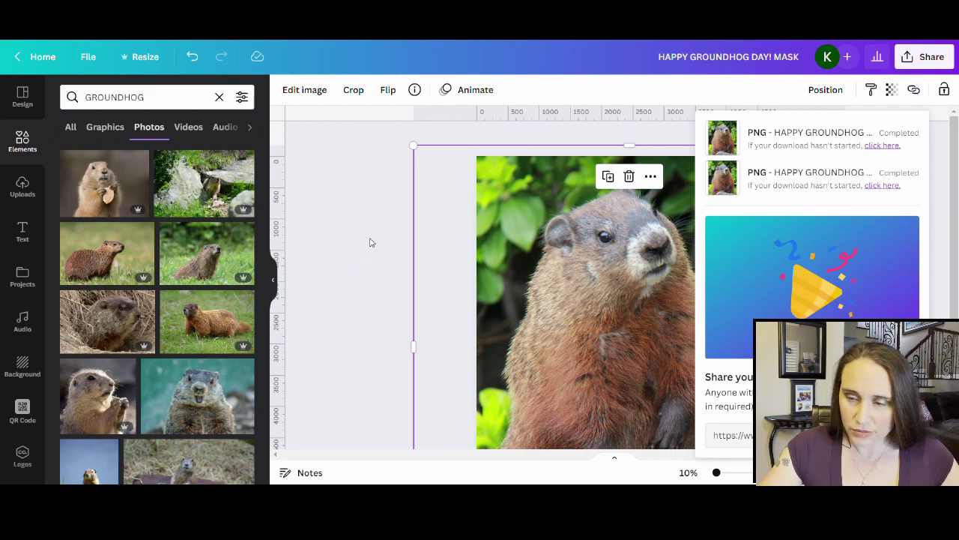
{"action": "left_click", "coordinate": [369, 242]}
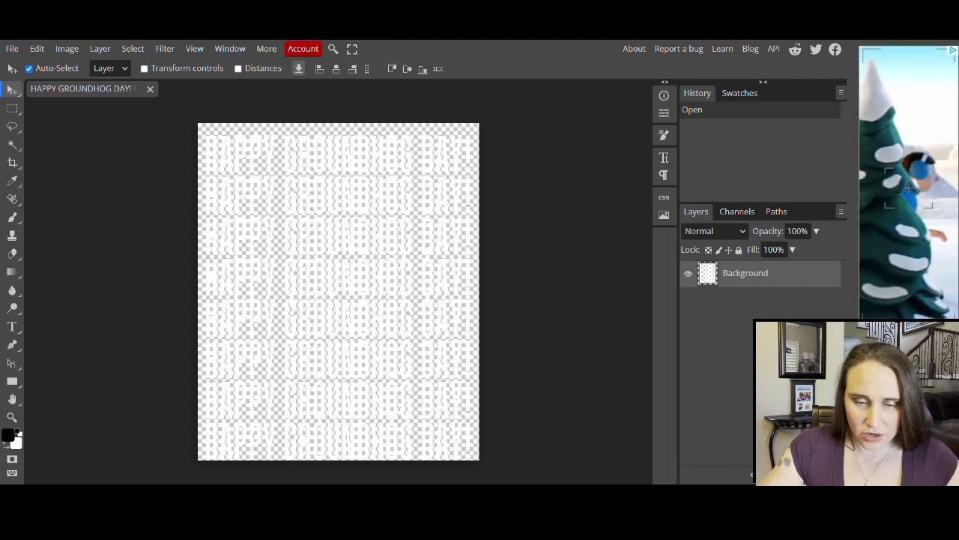
- Place the groundhog photo into the text image and clip it to the text layer
{"action": "left_click", "coordinate": [12, 49]}
{"action": "left_click", "coordinate": [41, 103]}
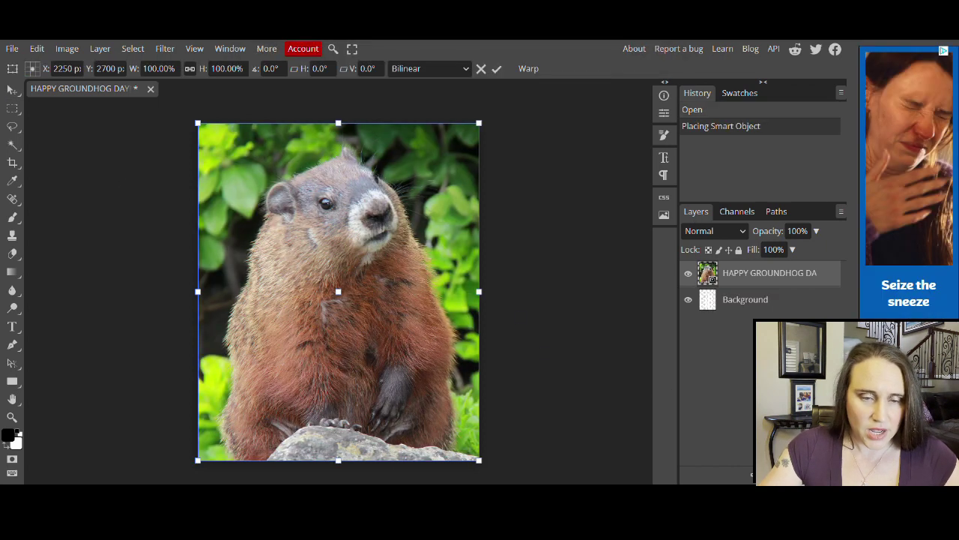
{"action": "left_click", "coordinate": [98, 49]}
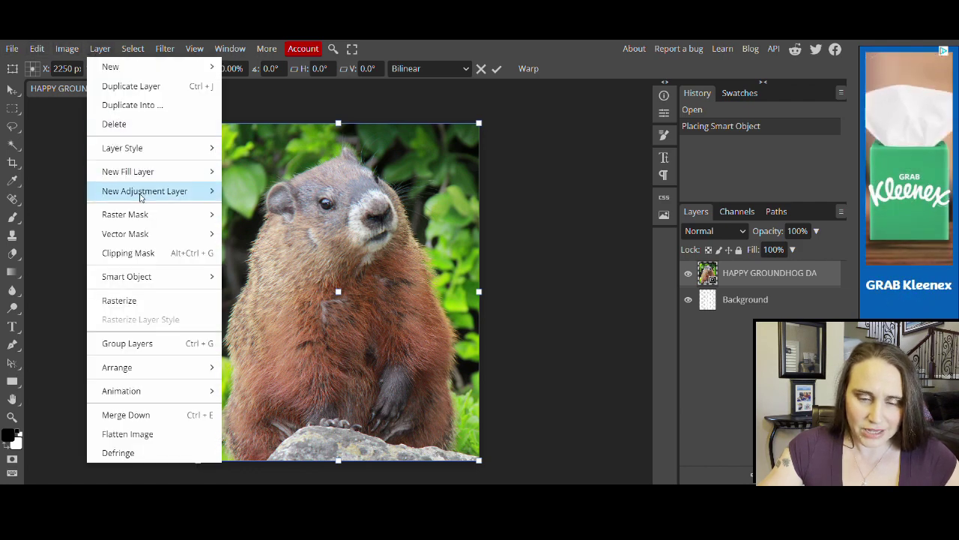
{"action": "left_click", "coordinate": [137, 255]}
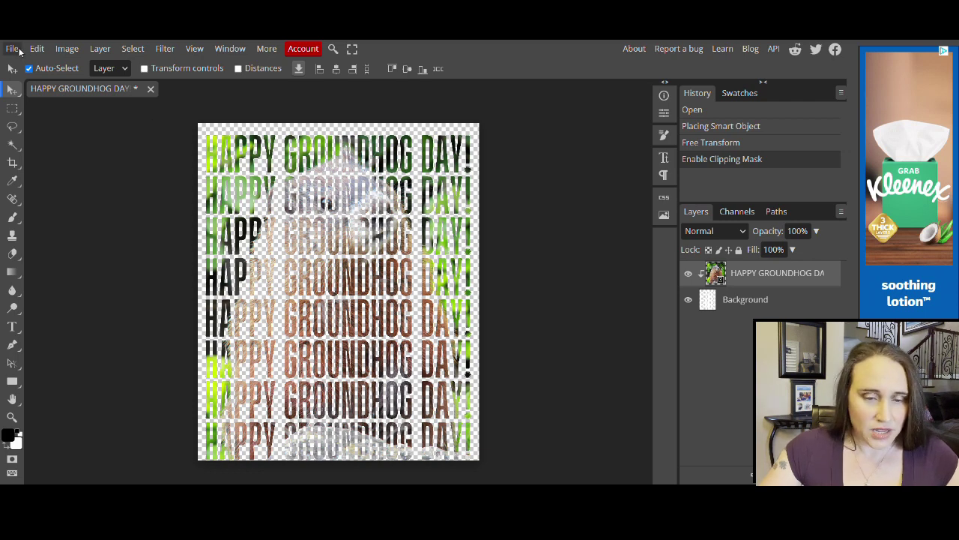
- Export a 4500×5400 PNG via Save for web, deleting FRAME from the file name
{"action": "left_click", "coordinate": [19, 50]}
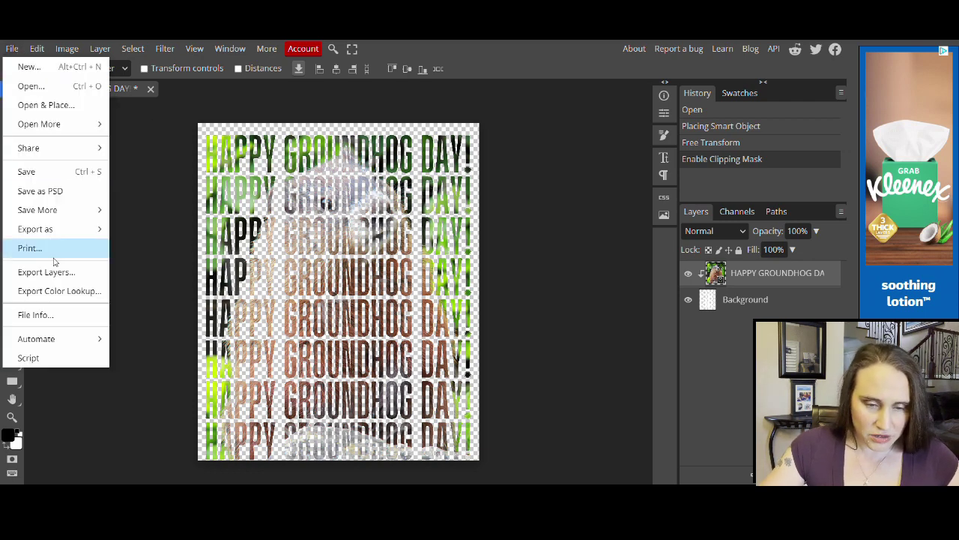
{"action": "mouse_move", "coordinate": [51, 234]}
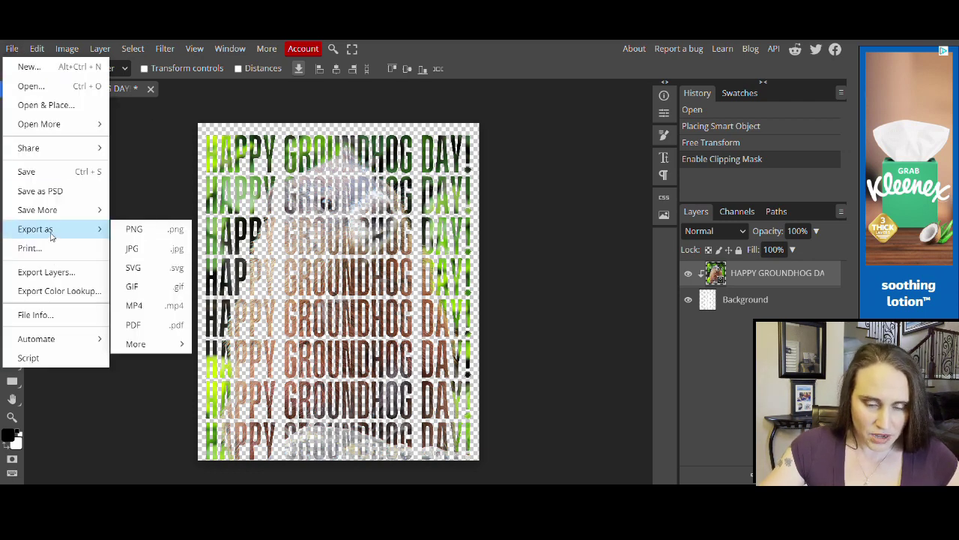
{"action": "left_click", "coordinate": [133, 231]}
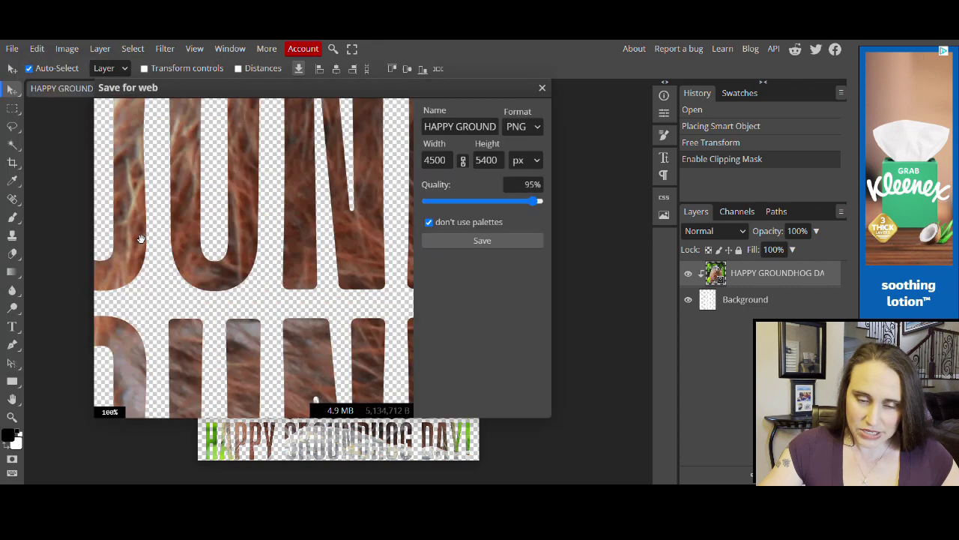
{"action": "left_click", "coordinate": [497, 127]}
{"action": "key", "text": "Right"}
{"action": "key", "text": "Right"}
{"action": "key", "text": "Right"}
{"action": "key", "text": "Right"}
{"action": "key", "text": "Right"}
{"action": "key", "text": "Right"}
{"action": "key", "text": "Right"}
{"action": "key", "text": "Right"}
{"action": "key", "text": "Right"}
{"action": "key", "text": "Right"}
{"action": "key", "text": "Right"}
{"action": "key", "text": "Right"}
{"action": "key", "text": "Right"}
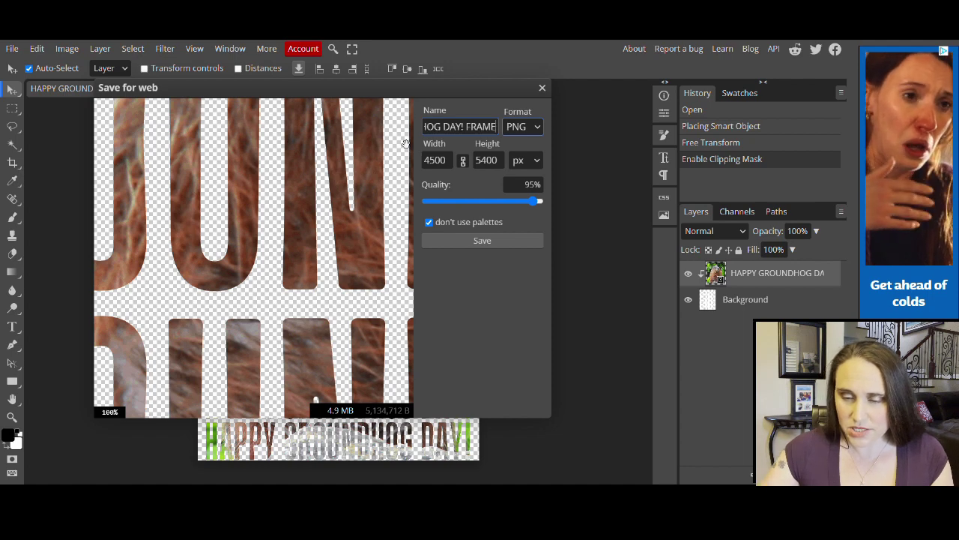
{"action": "key", "text": "ctrl+shift+Left"}
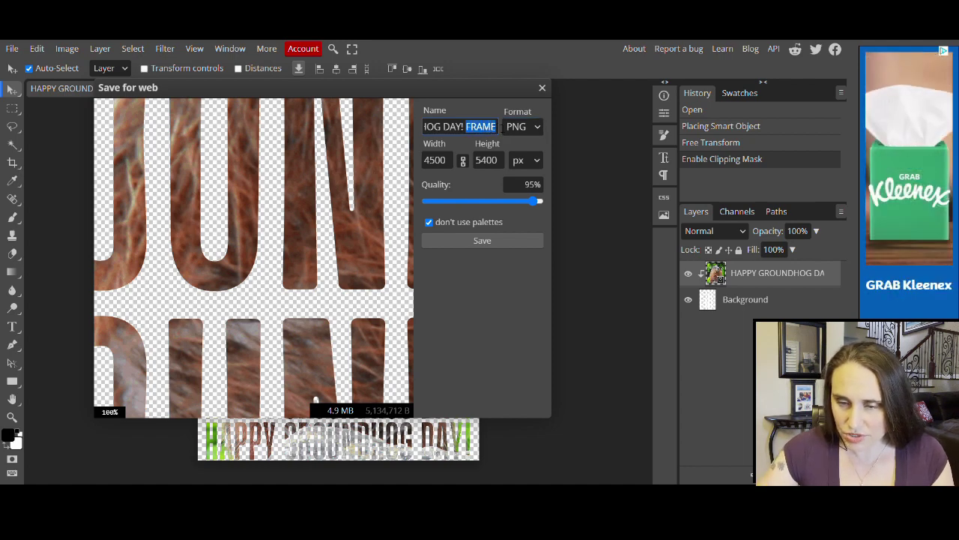
{"action": "key", "text": "BackSpace"}
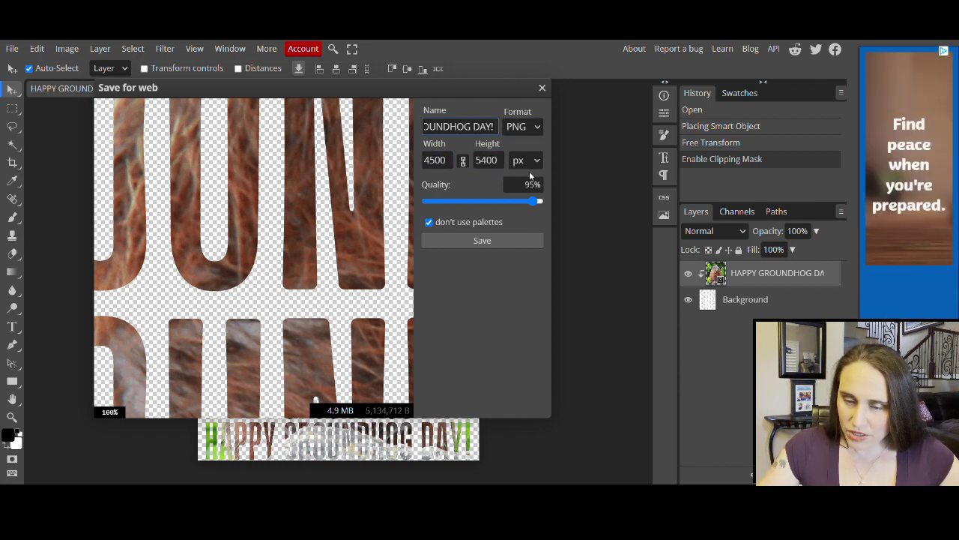
{"action": "left_click", "coordinate": [482, 241]}
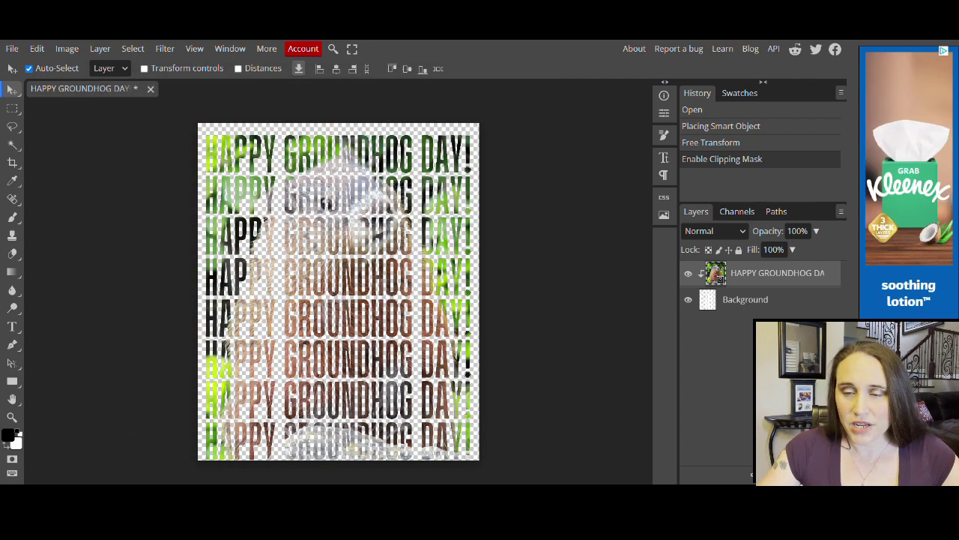
- Back in Canva, detach the groundhog photo from the lettering and delete it
{"action": "key", "text": "ctrl+Tab"}
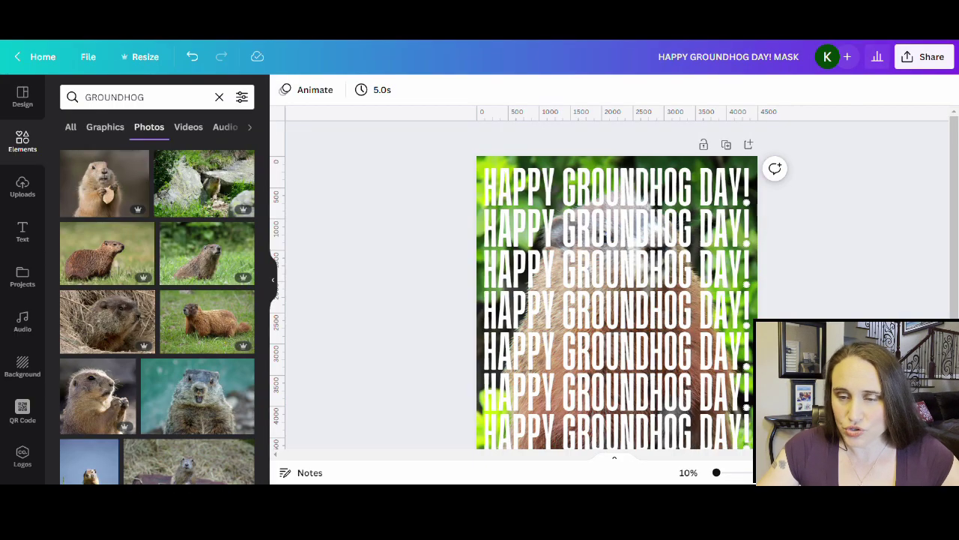
{"action": "left_click", "coordinate": [753, 164]}
{"action": "right_click", "coordinate": [752, 163]}
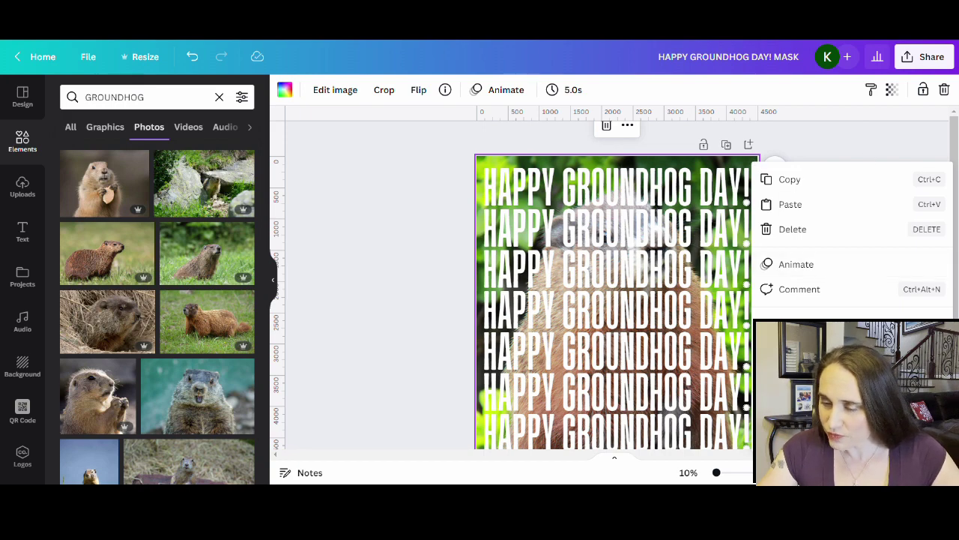
{"action": "left_click", "coordinate": [790, 204]}
{"action": "key", "text": "Delete"}
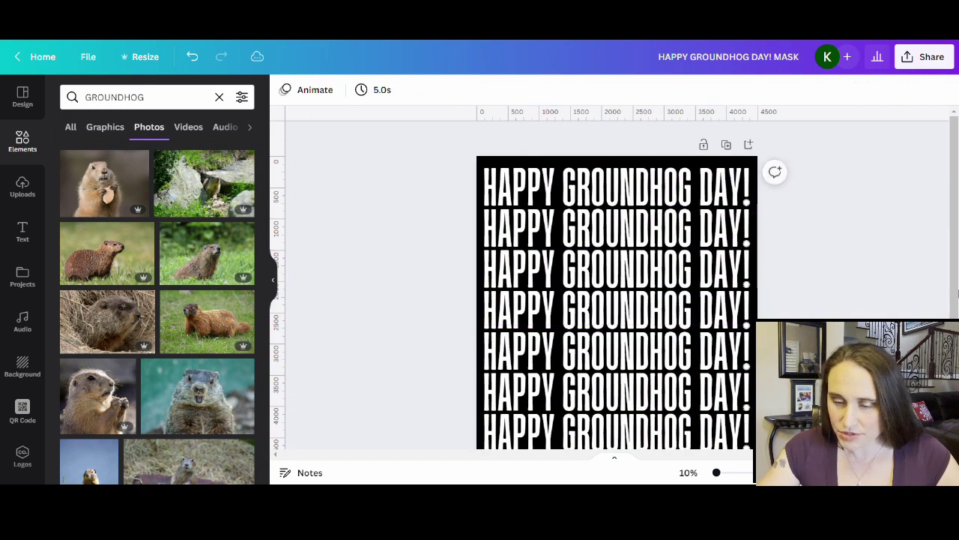
- Add a new plain black page and hide the photo search results
{"action": "scroll", "coordinate": [660, 315], "scroll_direction": "down", "scroll_amount": 2}
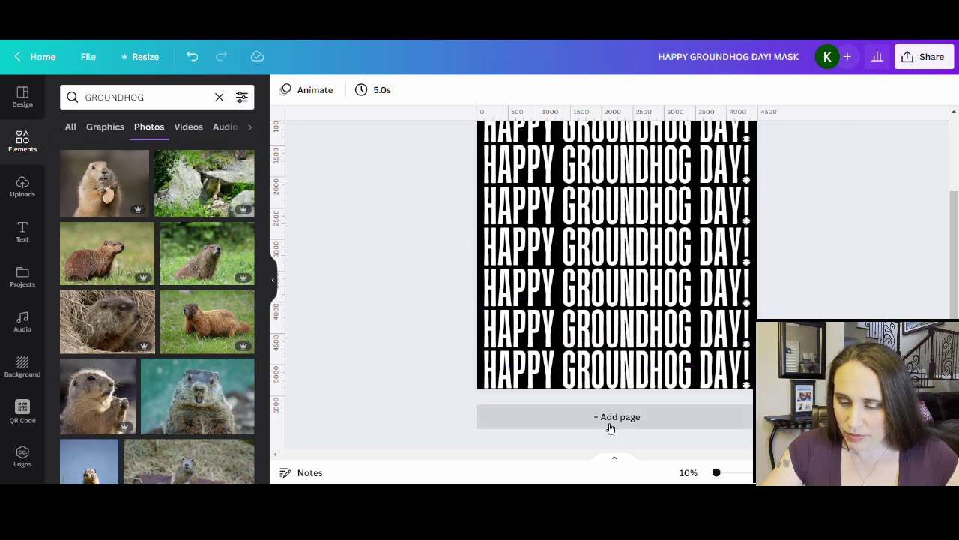
{"action": "key", "text": "Delete"}
{"action": "left_click", "coordinate": [360, 291]}
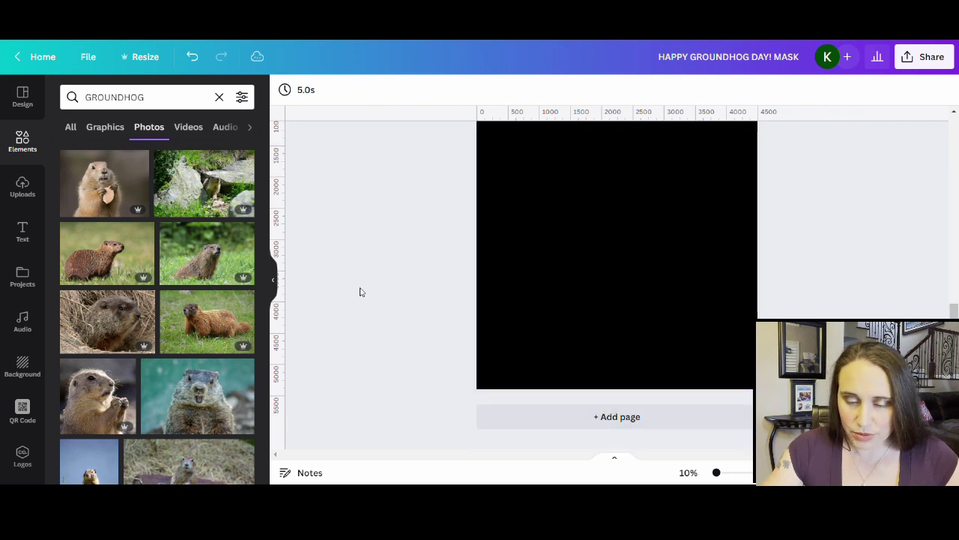
{"action": "left_click", "coordinate": [273, 285]}
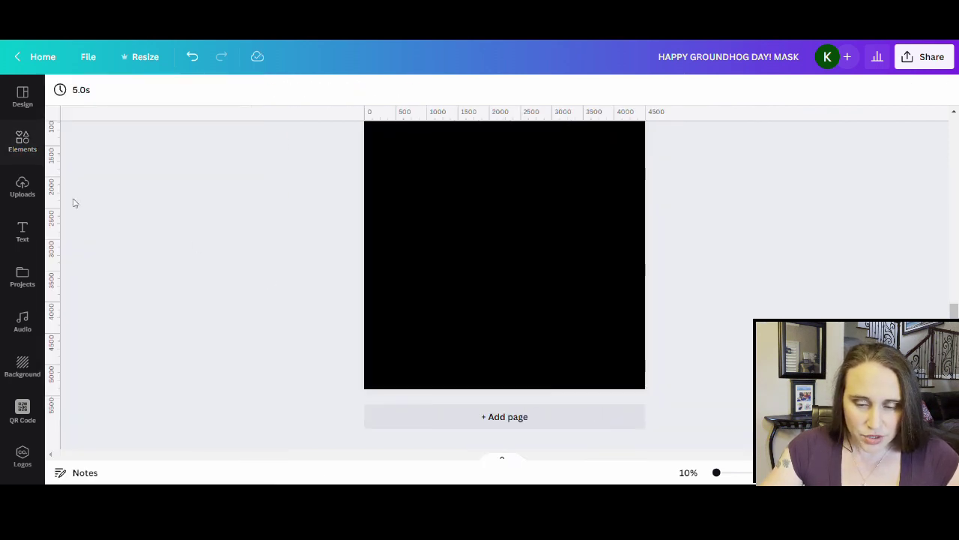
- Upload the groundhog lettering PNG from Photopea and add it to page 2
{"action": "left_click", "coordinate": [22, 187]}
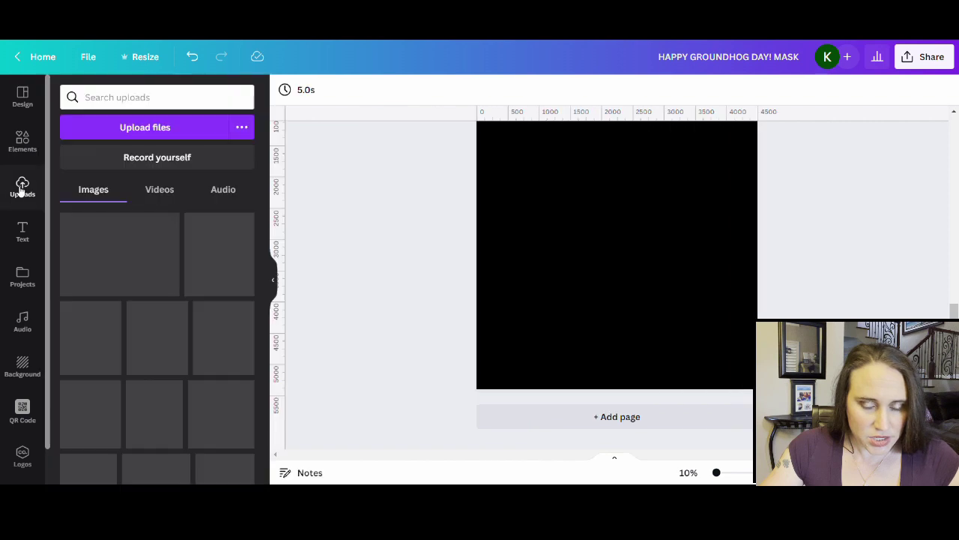
{"action": "left_click", "coordinate": [129, 138]}
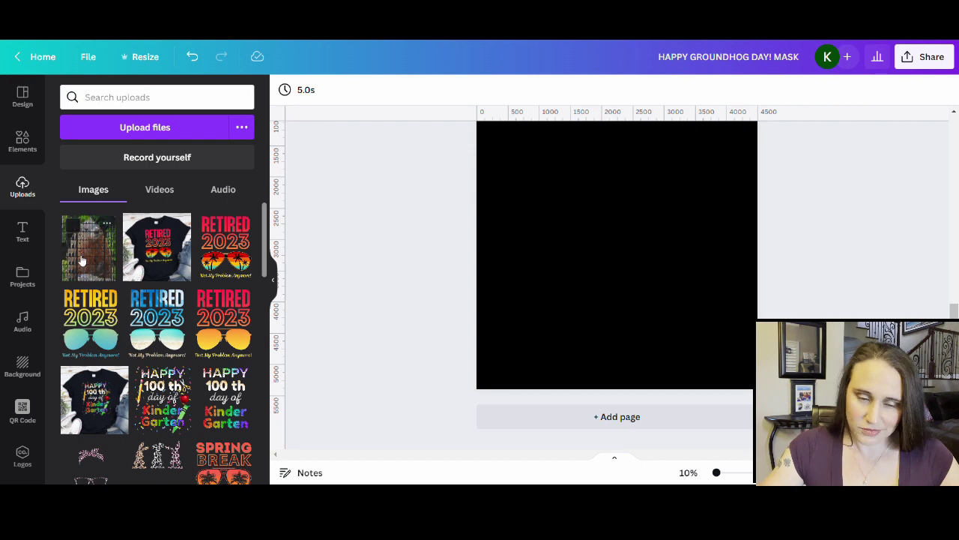
{"action": "left_click", "coordinate": [89, 256]}
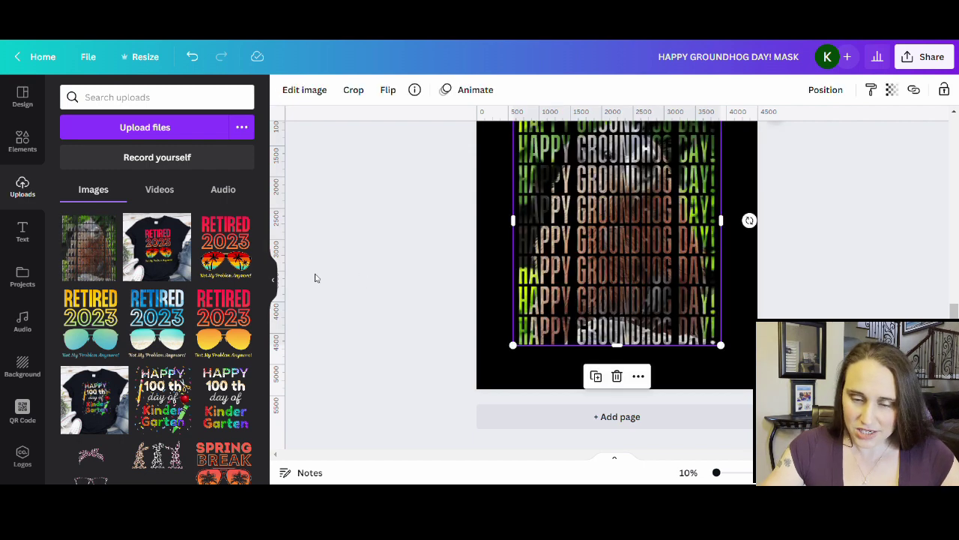
- Move the lettering image to the page's top-left and enlarge it to nearly fill the page
{"action": "left_click", "coordinate": [276, 282]}
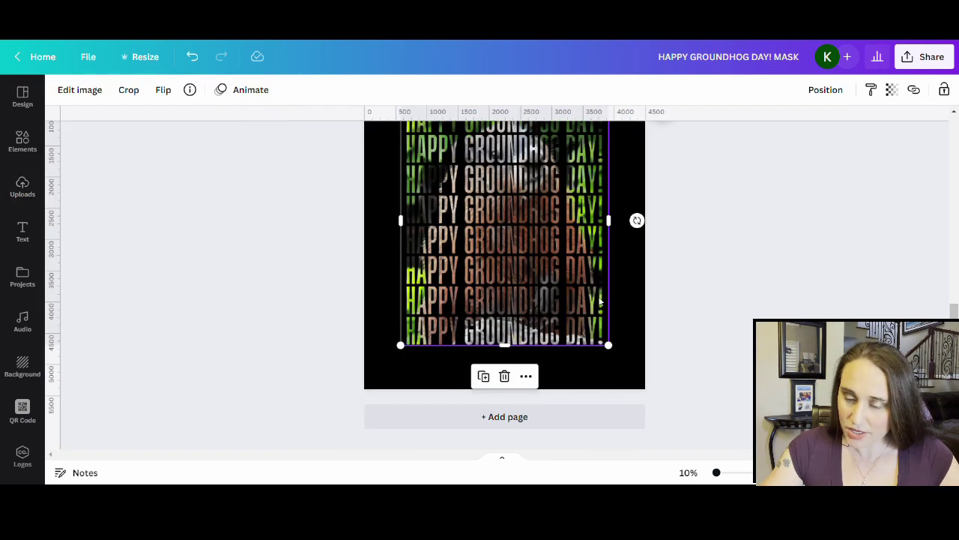
{"action": "left_click", "coordinate": [728, 298]}
{"action": "scroll", "coordinate": [728, 303], "scroll_direction": "up", "scroll_amount": 2}
{"action": "scroll", "coordinate": [629, 333], "scroll_direction": "up", "scroll_amount": 2}
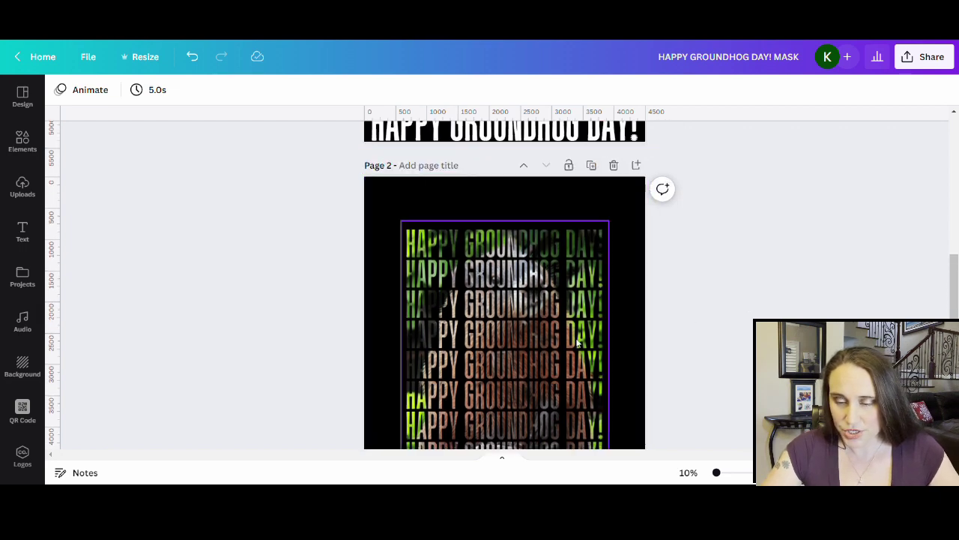
{"action": "left_click_drag", "start_coordinate": [525, 374], "coordinate": [490, 328]}
{"action": "scroll", "coordinate": [573, 383], "scroll_direction": "down", "scroll_amount": 1}
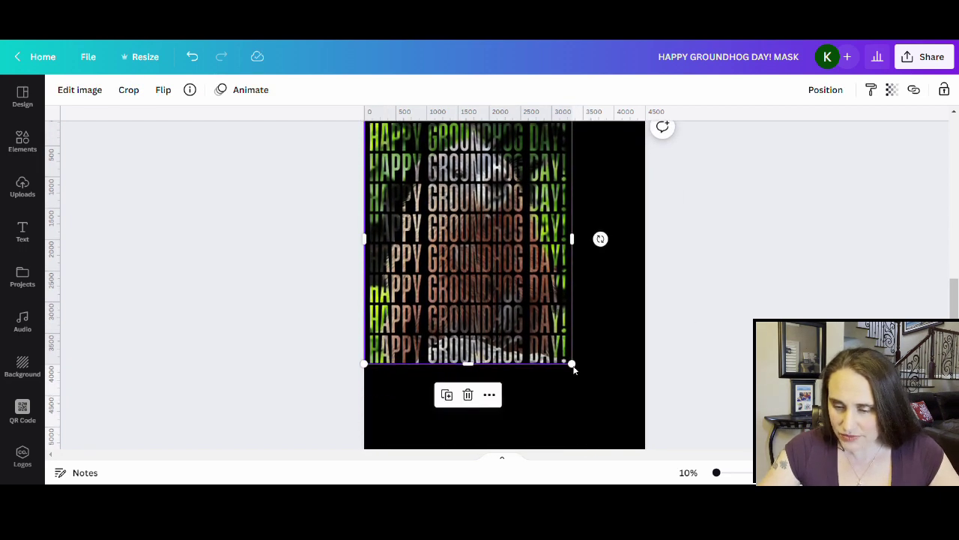
{"action": "left_click_drag", "start_coordinate": [573, 366], "coordinate": [639, 448]}
- Nudge the lettering image slightly so it spans the black page top to bottom
{"action": "scroll", "coordinate": [570, 290], "scroll_direction": "down", "scroll_amount": 1}
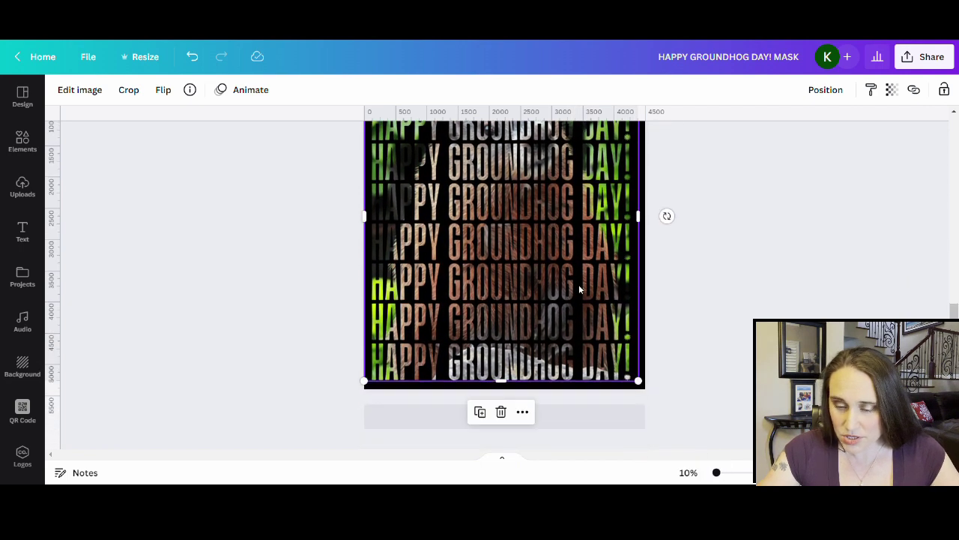
{"action": "left_click_drag", "start_coordinate": [506, 275], "coordinate": [509, 275]}
{"action": "scroll", "coordinate": [763, 297], "scroll_direction": "up", "scroll_amount": 3}
{"action": "scroll", "coordinate": [759, 276], "scroll_direction": "down", "scroll_amount": 2}
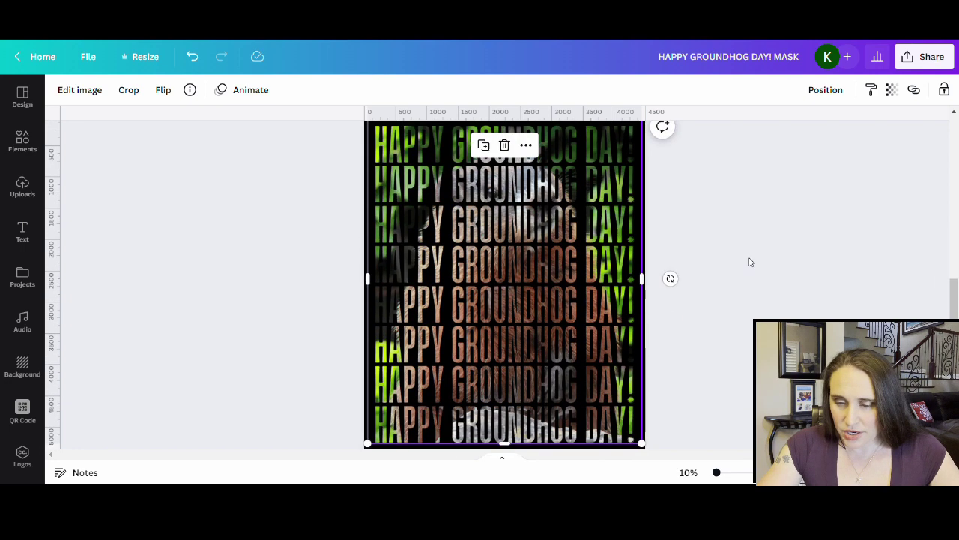
{"action": "scroll", "coordinate": [789, 255], "scroll_direction": "up", "scroll_amount": 1}
{"action": "left_click", "coordinate": [787, 257]}
{"action": "scroll", "coordinate": [790, 247], "scroll_direction": "down", "scroll_amount": 1}
{"action": "scroll", "coordinate": [793, 255], "scroll_direction": "up", "scroll_amount": 1}
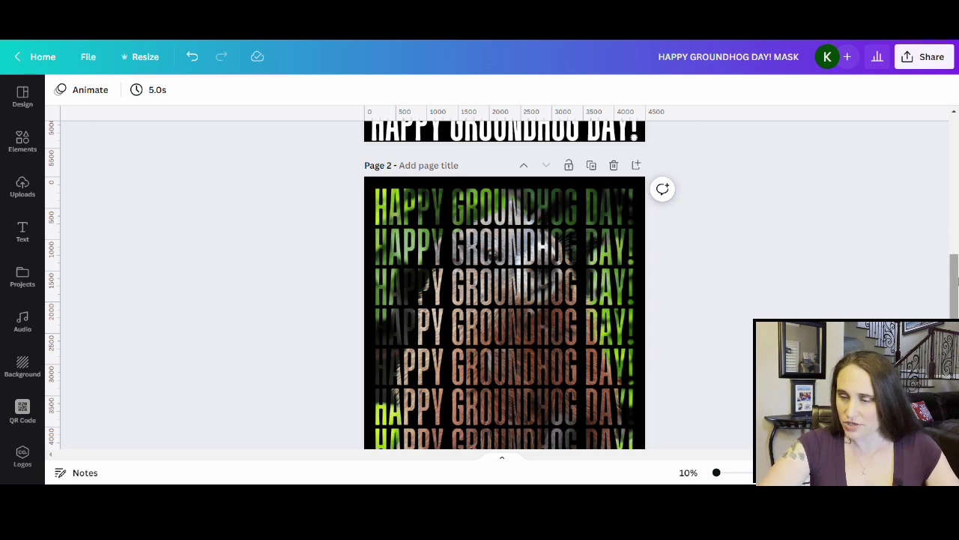
{"action": "mouse_move", "coordinate": [956, 282]}
{"action": "left_mouse_down"}
{"action": "mouse_move", "coordinate": [956, 297]}
{"action": "mouse_move", "coordinate": [957, 270]}
{"action": "mouse_move", "coordinate": [957, 300]}
{"action": "mouse_move", "coordinate": [956, 288]}
{"action": "left_mouse_up"}
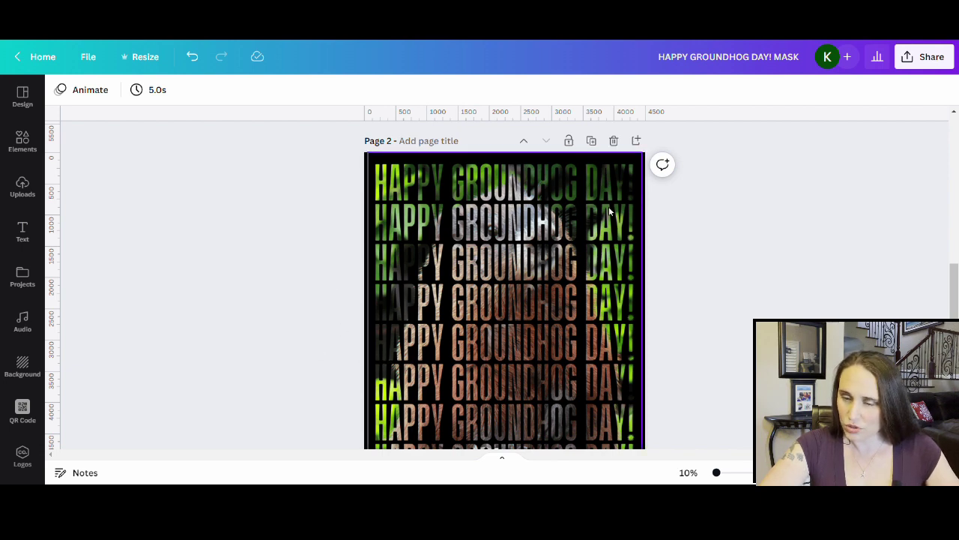
{"action": "scroll", "coordinate": [608, 206], "scroll_direction": "down", "scroll_amount": 2}
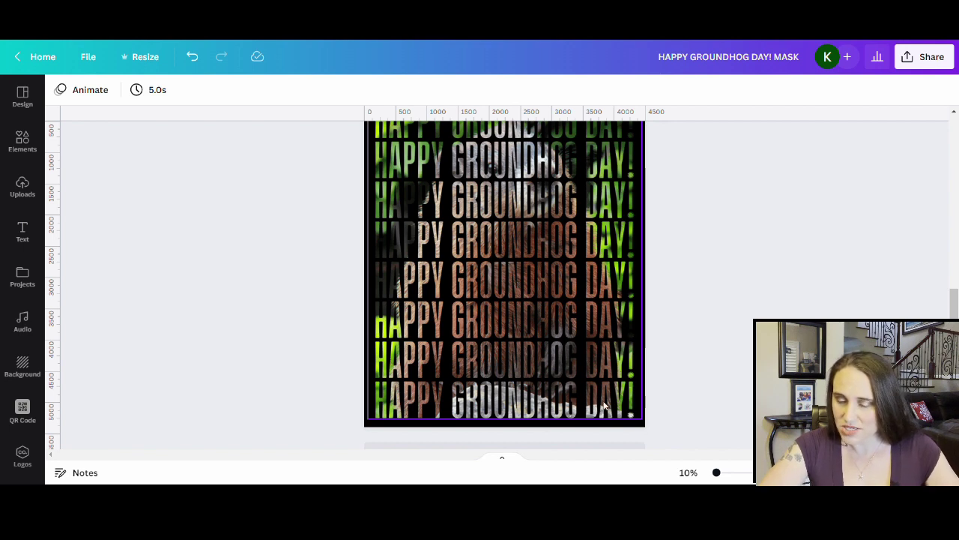
{"action": "scroll", "coordinate": [562, 193], "scroll_direction": "up", "scroll_amount": 2}
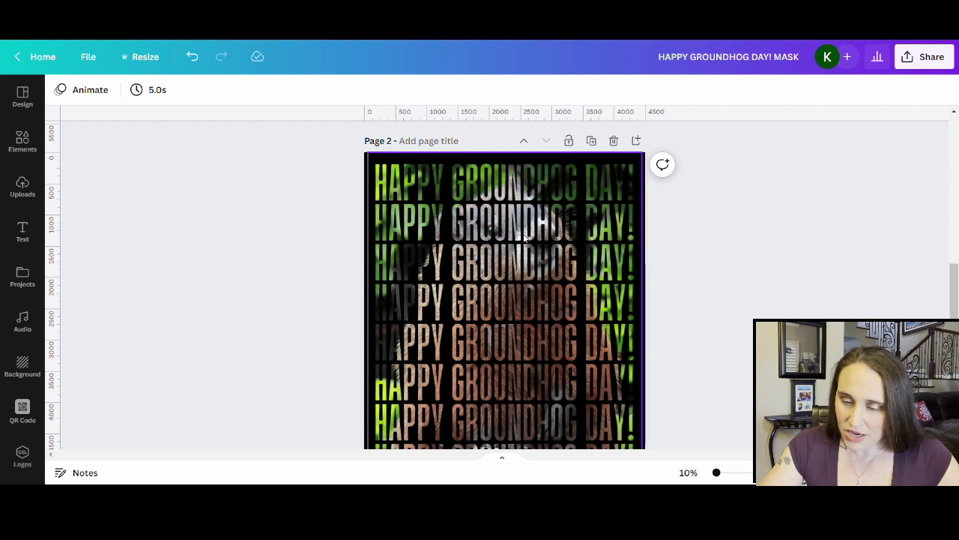
- Apply a white Glow shadow with size 3, transparency 100 and blur 0 to the lettering image
{"action": "left_click", "coordinate": [558, 222]}
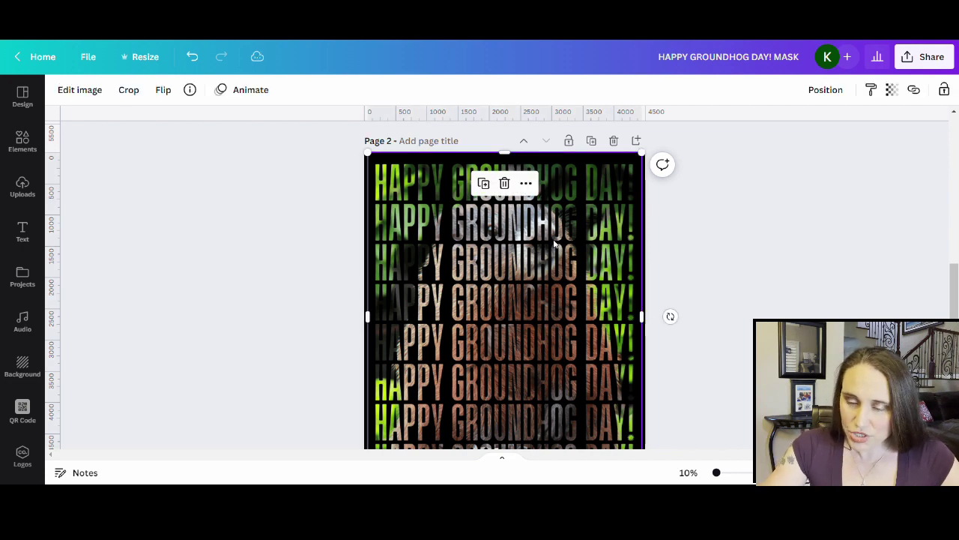
{"action": "left_click", "coordinate": [87, 92]}
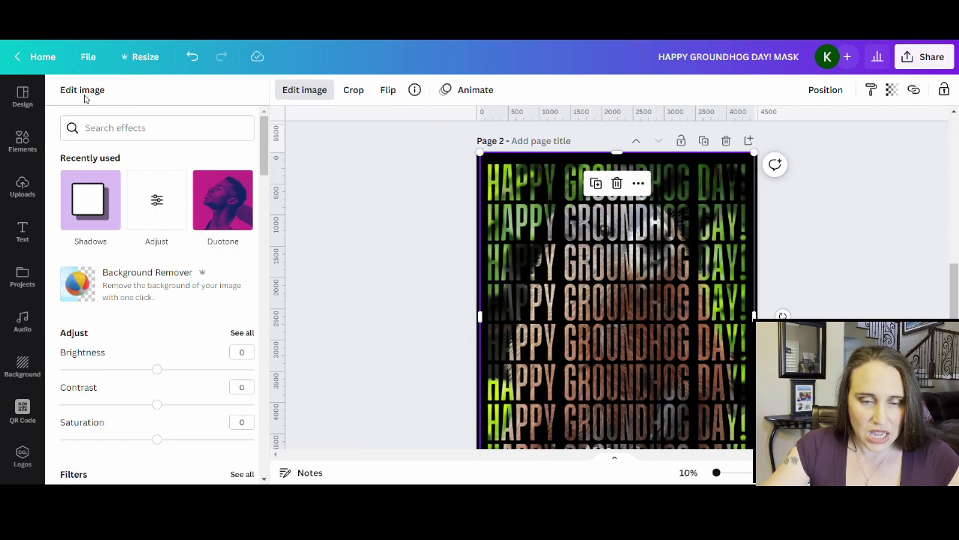
{"action": "left_click", "coordinate": [89, 215]}
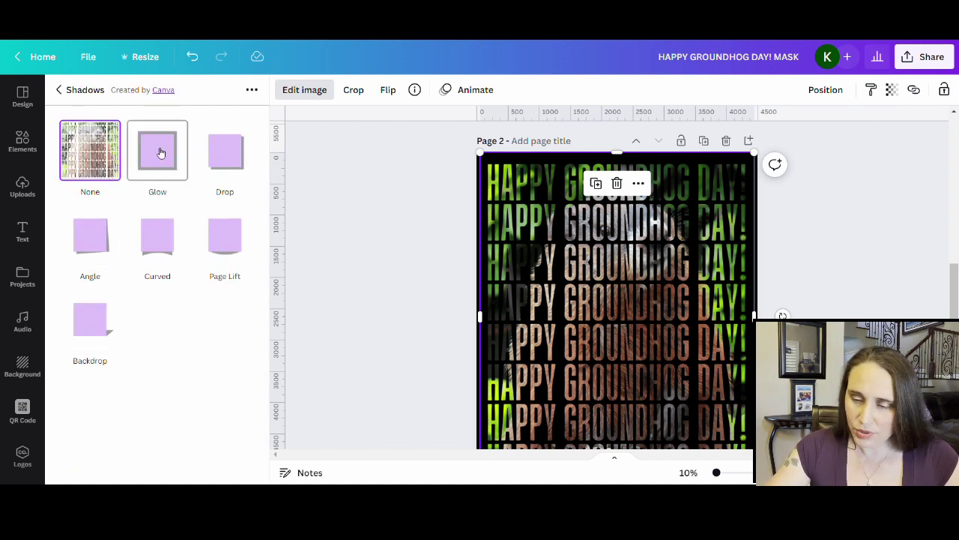
{"action": "left_click", "coordinate": [159, 153]}
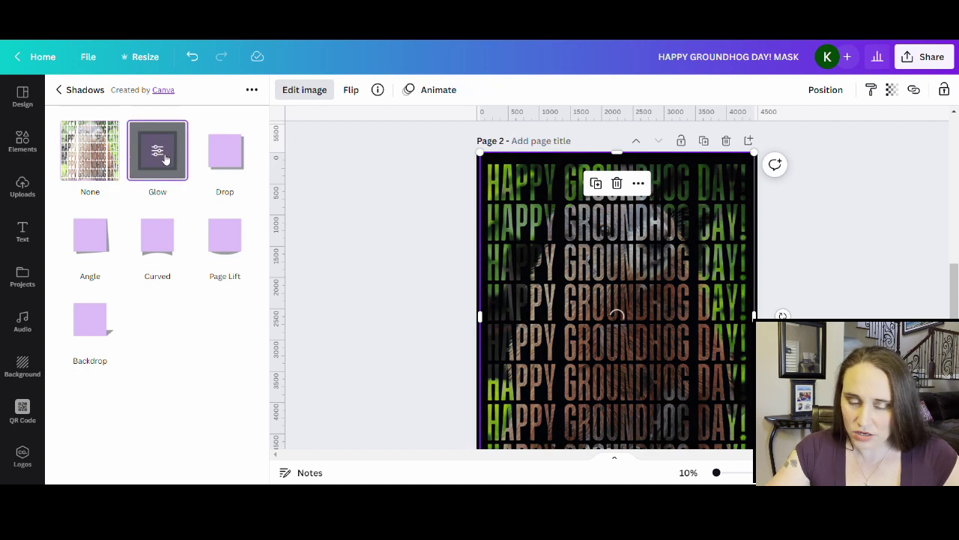
{"action": "left_click", "coordinate": [159, 153]}
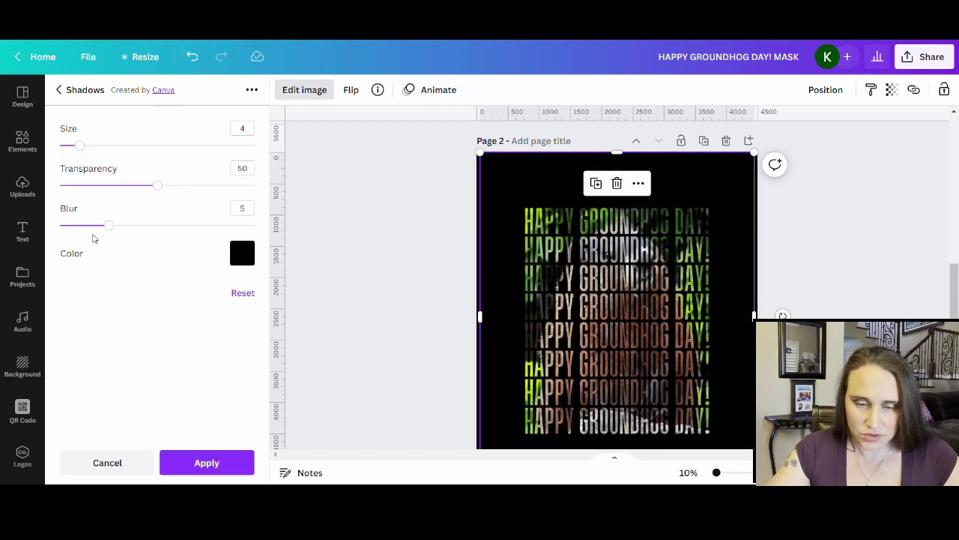
{"action": "left_click_drag", "start_coordinate": [4, 224], "coordinate": [8, 224]}
{"action": "left_click_drag", "start_coordinate": [157, 185], "coordinate": [355, 236]}
{"action": "left_click", "coordinate": [245, 255]}
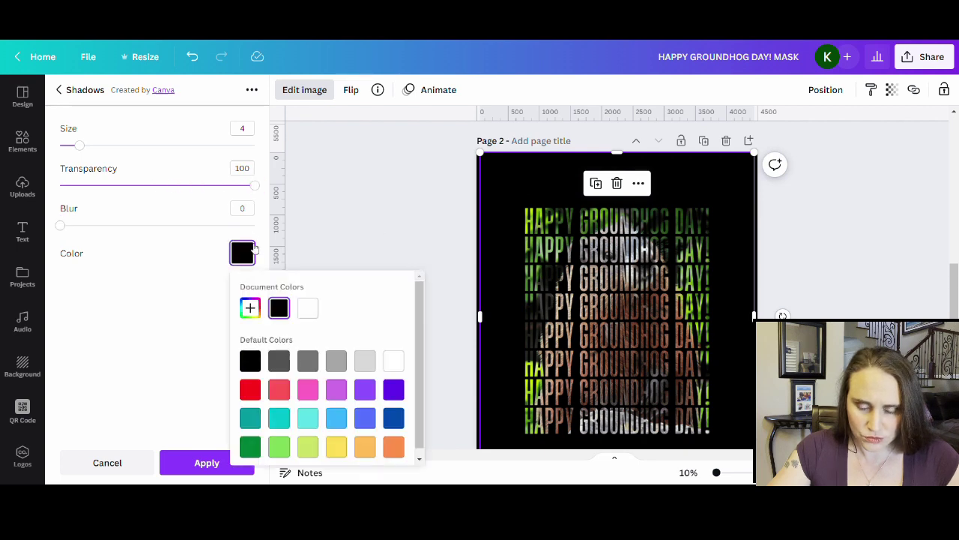
{"action": "left_click", "coordinate": [308, 308]}
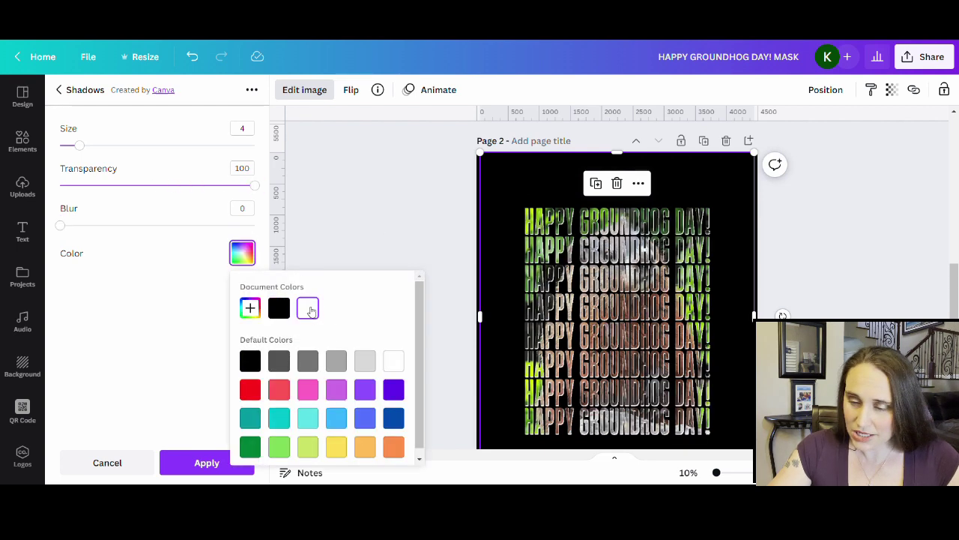
{"action": "left_click", "coordinate": [83, 149]}
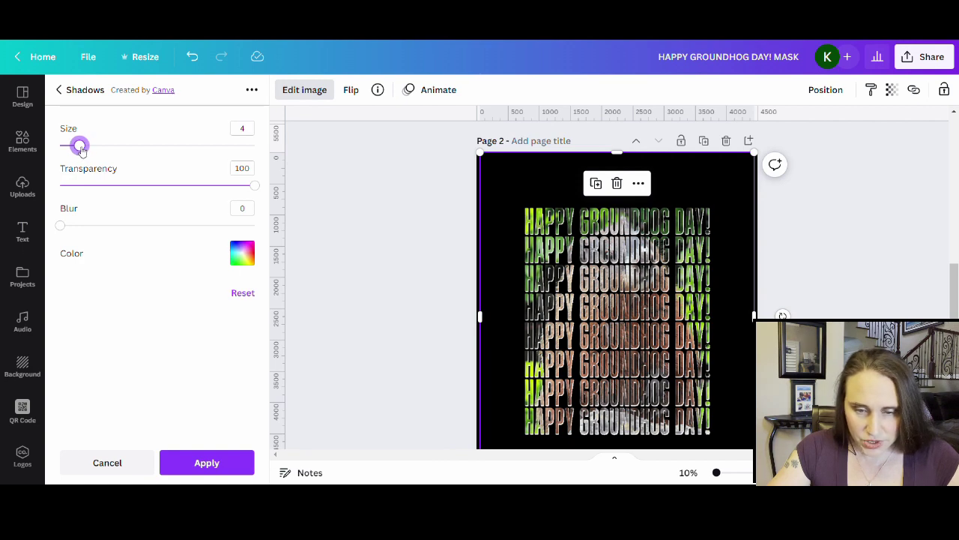
{"action": "left_click_drag", "start_coordinate": [83, 150], "coordinate": [78, 149]}
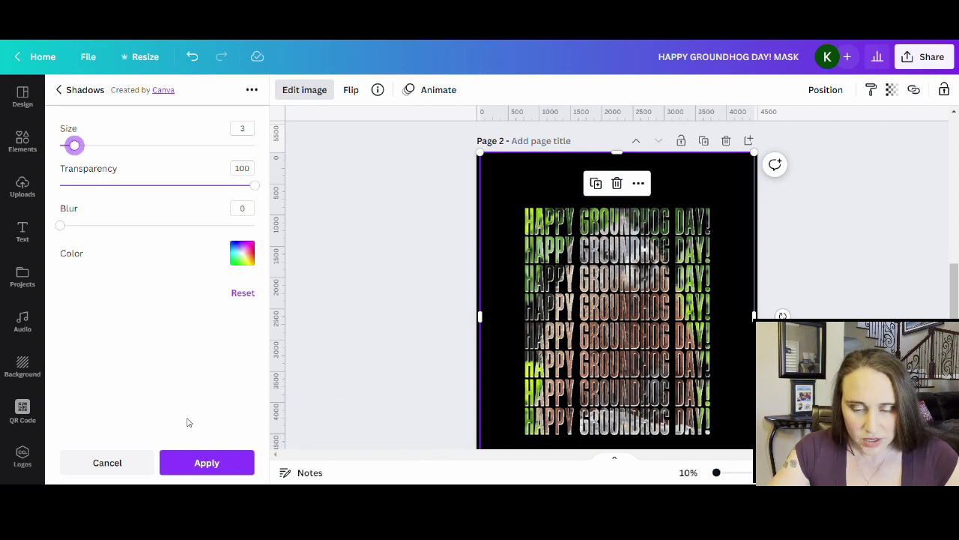
{"action": "left_click", "coordinate": [205, 463]}
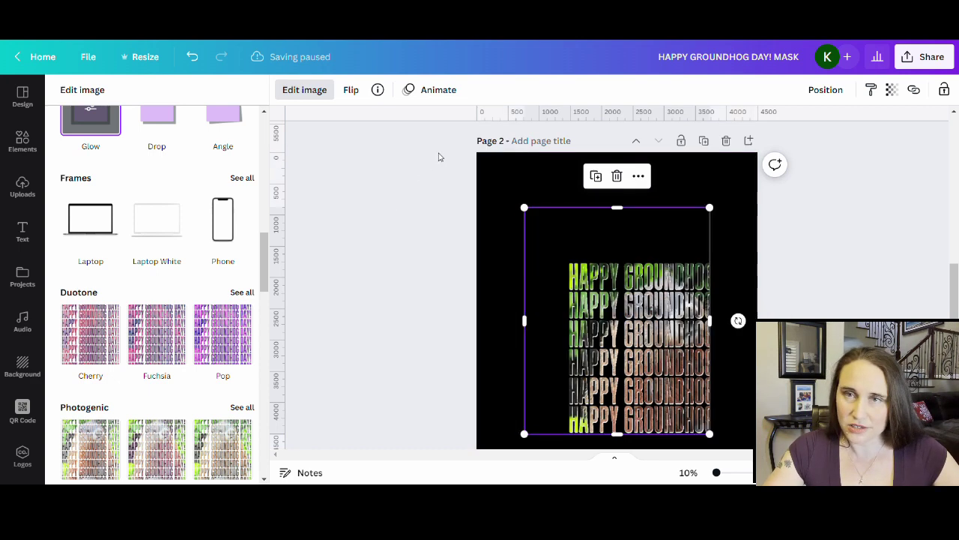
- Move the text image to the page's top-left and enlarge it by its corner to about 3981×4868
{"action": "left_click", "coordinate": [409, 293]}
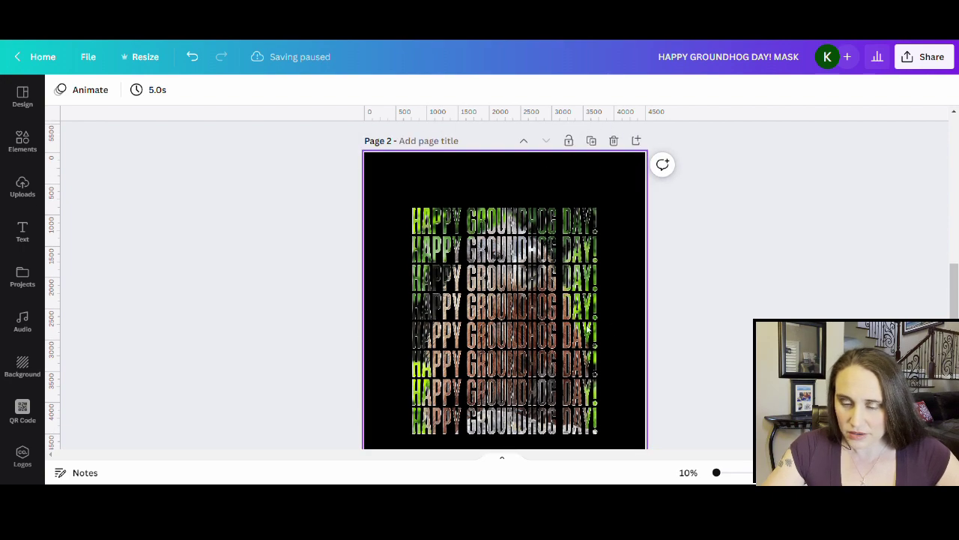
{"action": "left_click_drag", "start_coordinate": [554, 305], "coordinate": [521, 269]}
{"action": "scroll", "coordinate": [619, 327], "scroll_direction": "down", "scroll_amount": 2}
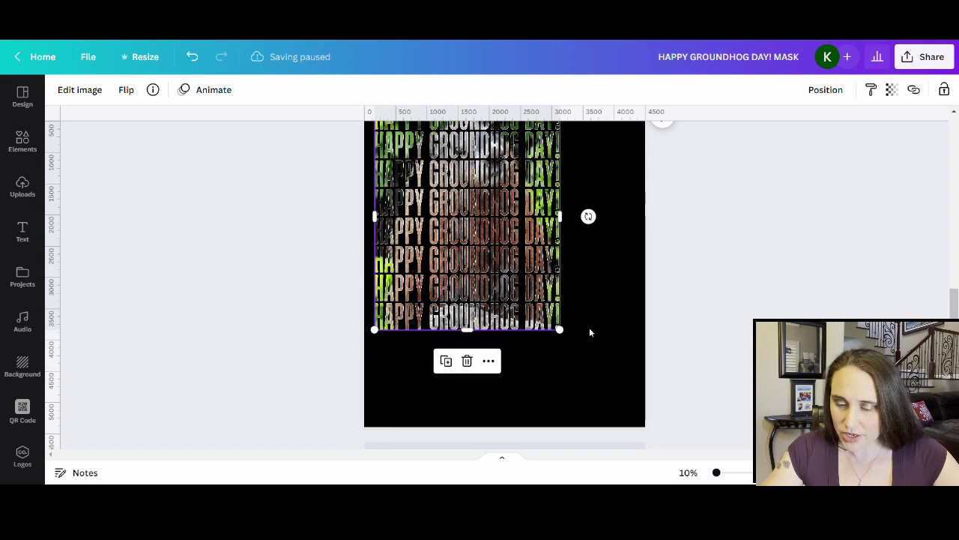
{"action": "left_click_drag", "start_coordinate": [561, 332], "coordinate": [637, 424]}
{"action": "scroll", "coordinate": [738, 335], "scroll_direction": "up", "scroll_amount": 2}
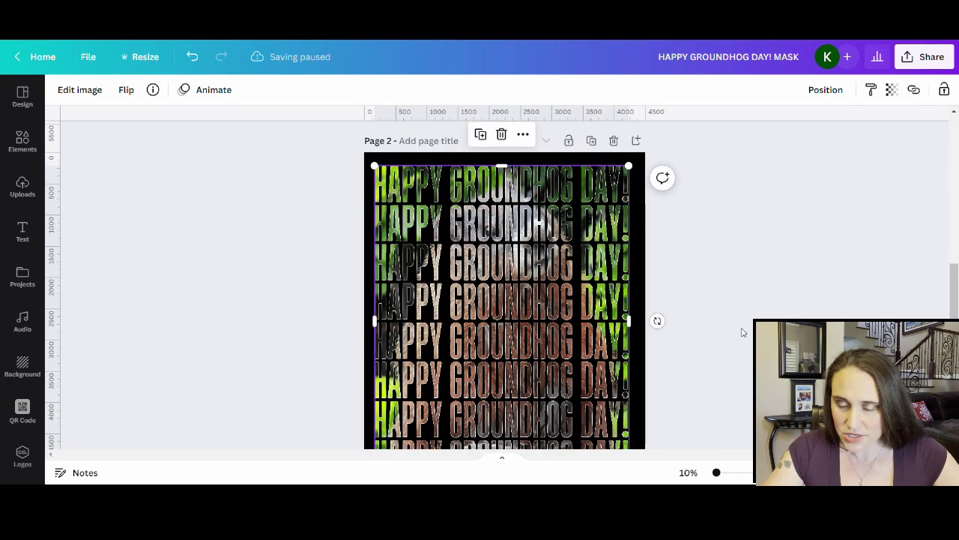
{"action": "left_click_drag", "start_coordinate": [569, 343], "coordinate": [577, 340]}
{"action": "left_click", "coordinate": [718, 337]}
- Nudge the photo-filled text image slightly to centre it on the black page
{"action": "scroll", "coordinate": [717, 337], "scroll_direction": "up", "scroll_amount": 1}
{"action": "scroll", "coordinate": [504, 285], "scroll_direction": "down", "scroll_amount": 2}
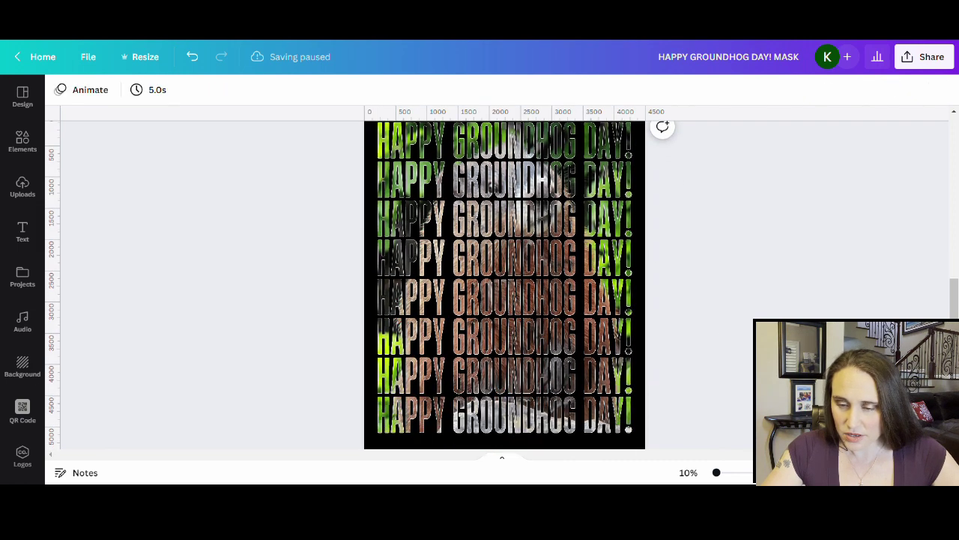
{"action": "scroll", "coordinate": [504, 285], "scroll_direction": "up", "scroll_amount": 2}
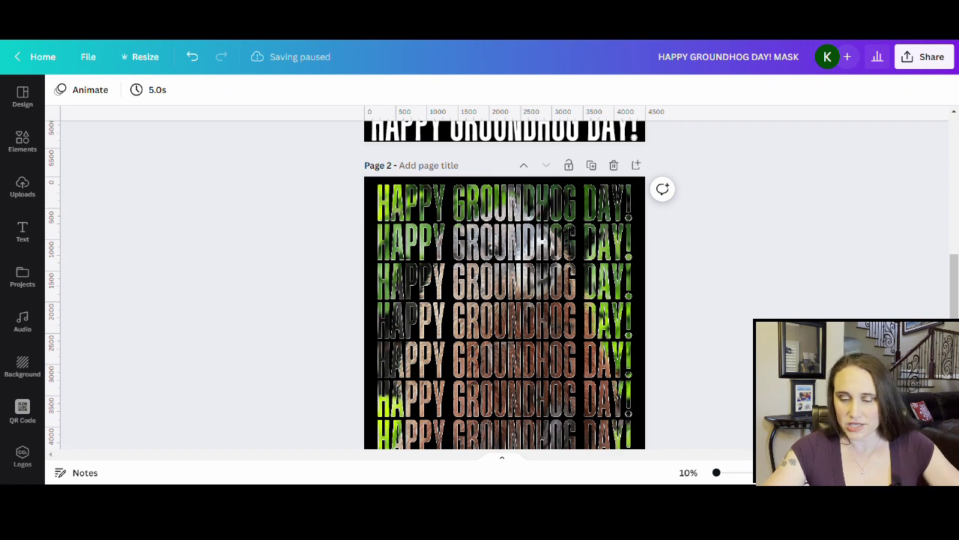
{"action": "scroll", "coordinate": [504, 285], "scroll_direction": "down", "scroll_amount": 2}
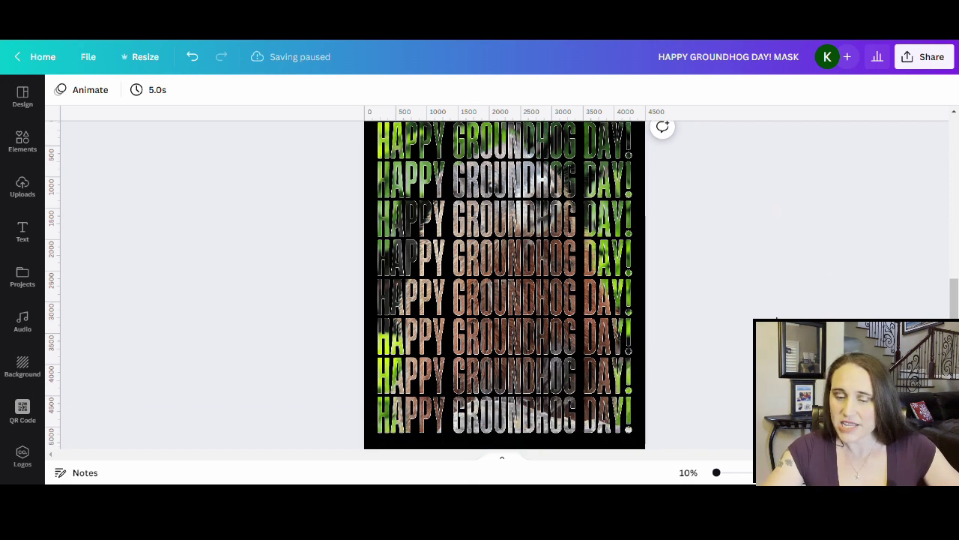
{"action": "scroll", "coordinate": [819, 313], "scroll_direction": "up", "scroll_amount": 2}
{"action": "scroll", "coordinate": [819, 313], "scroll_direction": "down", "scroll_amount": 2}
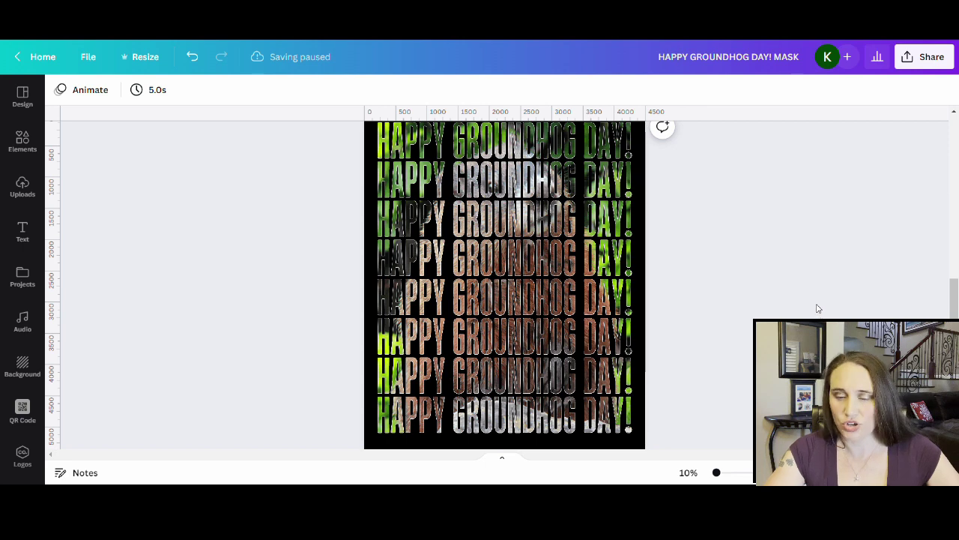
{"action": "scroll", "coordinate": [819, 308], "scroll_direction": "up", "scroll_amount": 2}
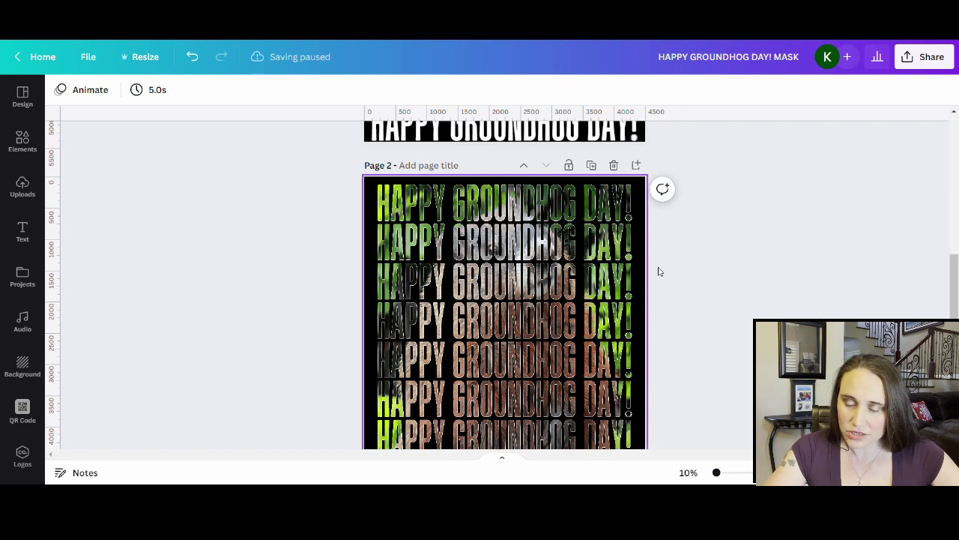
{"action": "scroll", "coordinate": [761, 315], "scroll_direction": "down", "scroll_amount": 2}
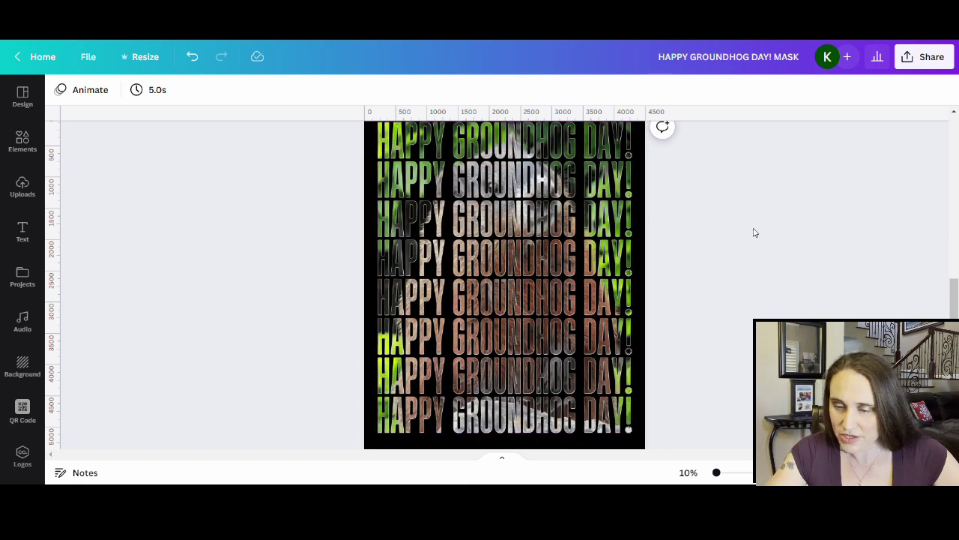
{"action": "scroll", "coordinate": [786, 287], "scroll_direction": "up", "scroll_amount": 2}
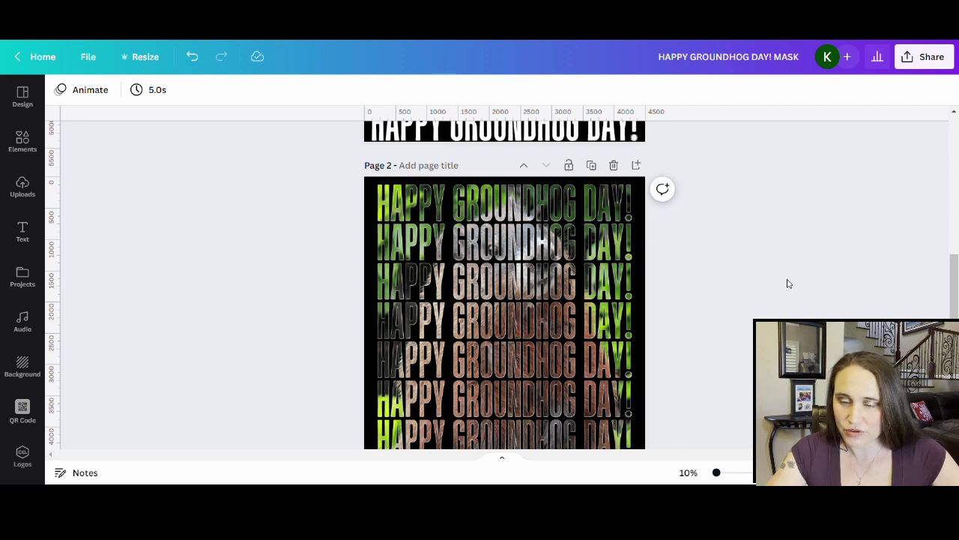
{"action": "scroll", "coordinate": [954, 293], "scroll_direction": "down", "scroll_amount": 2}
{"action": "scroll", "coordinate": [953, 292], "scroll_direction": "up", "scroll_amount": 1}
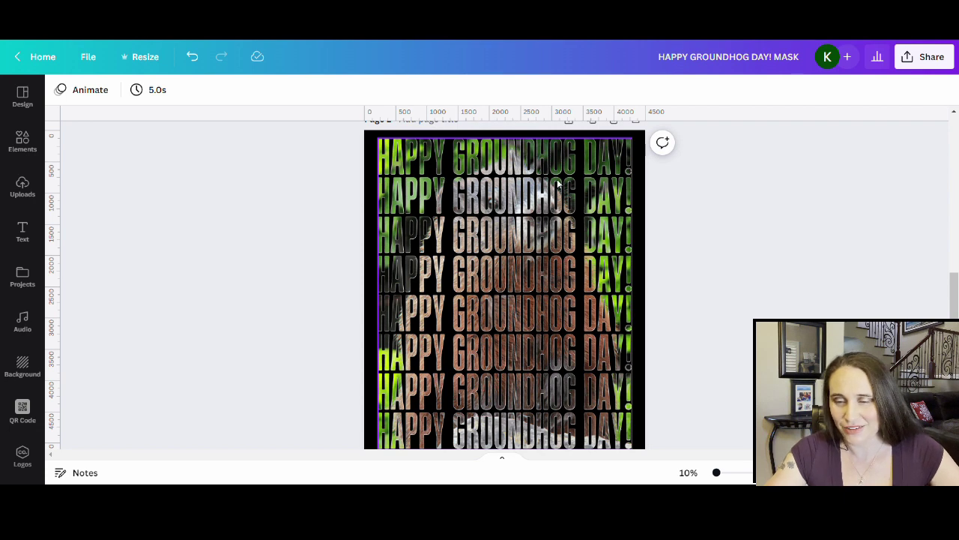
{"action": "scroll", "coordinate": [573, 236], "scroll_direction": "down", "scroll_amount": 2}
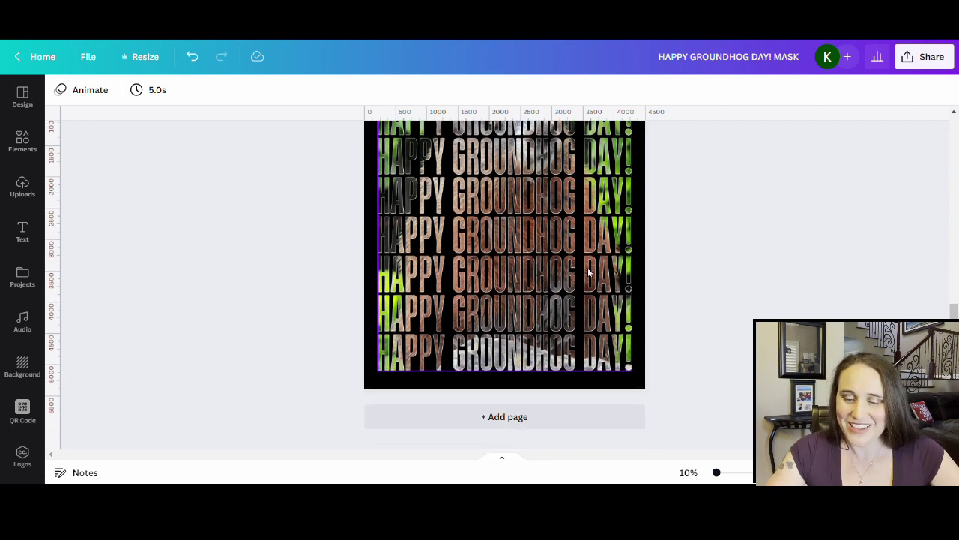
{"action": "key", "text": "ctrl+d"}
{"action": "left_click", "coordinate": [574, 247]}
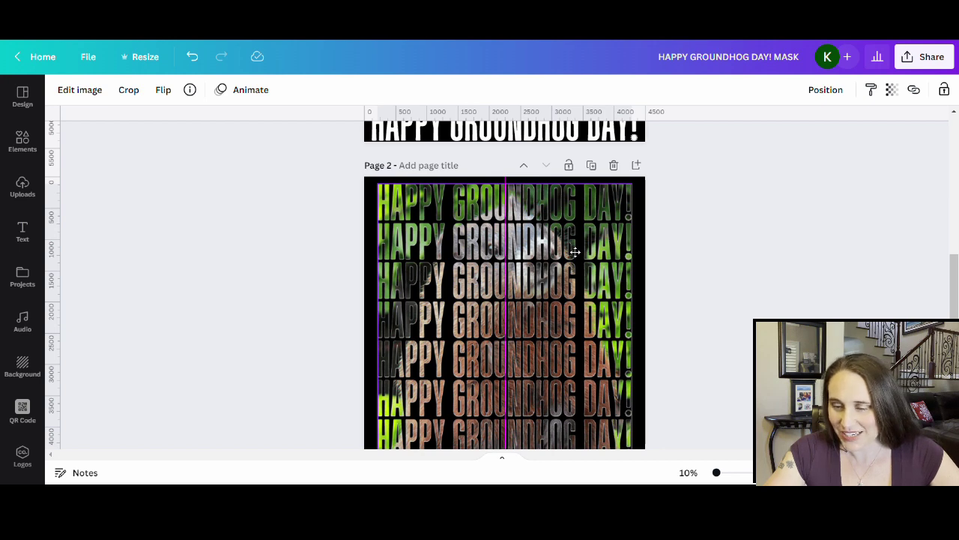
{"action": "left_click_drag", "start_coordinate": [575, 253], "coordinate": [578, 252]}
{"action": "left_click", "coordinate": [742, 241]}
{"action": "scroll", "coordinate": [757, 279], "scroll_direction": "down", "scroll_amount": 2}
{"action": "scroll", "coordinate": [762, 285], "scroll_direction": "up", "scroll_amount": 2}
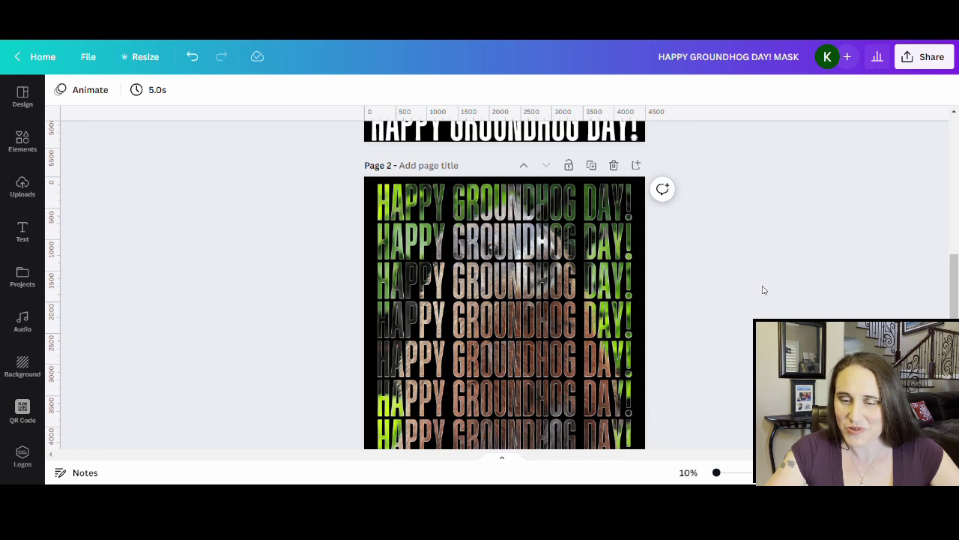
- Rename the design title from 'HAPPY GROUNDHOG DAY! MASK' to 'HAPPY GROUNDHOG DAY! REPETING'
{"action": "double_click", "coordinate": [780, 56]}
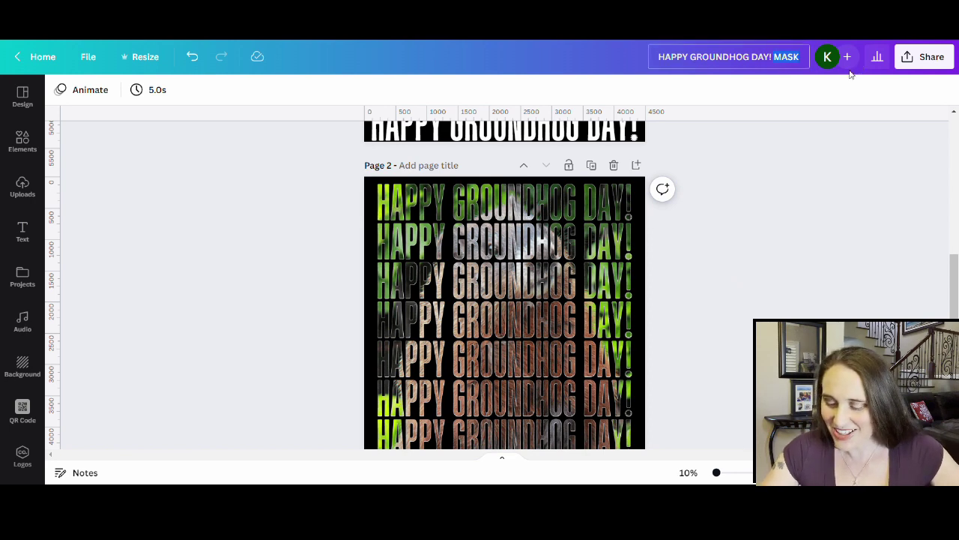
{"action": "key", "text": "BackSpace"}
{"action": "type", "text": "REPR"}
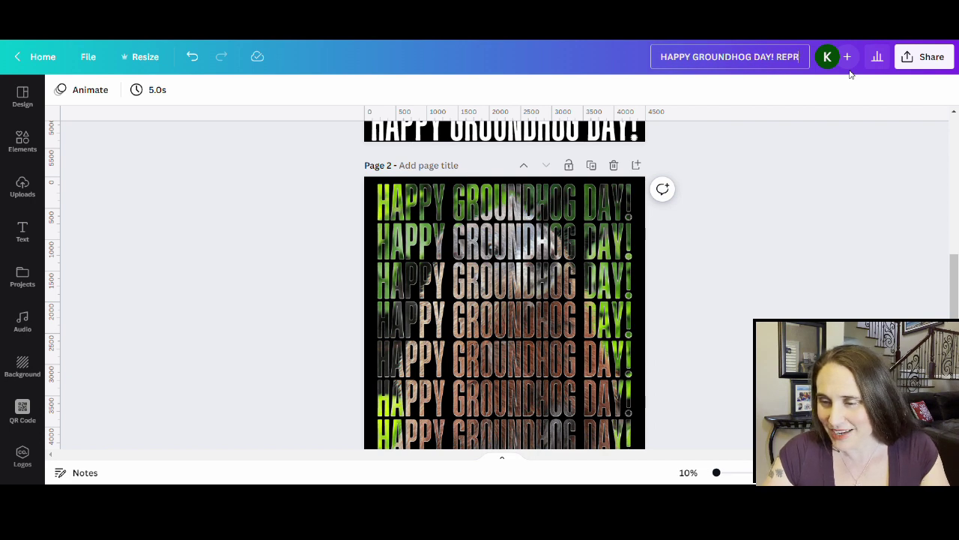
{"action": "key", "text": "BackSpace"}
{"action": "type", "text": "ETING"}
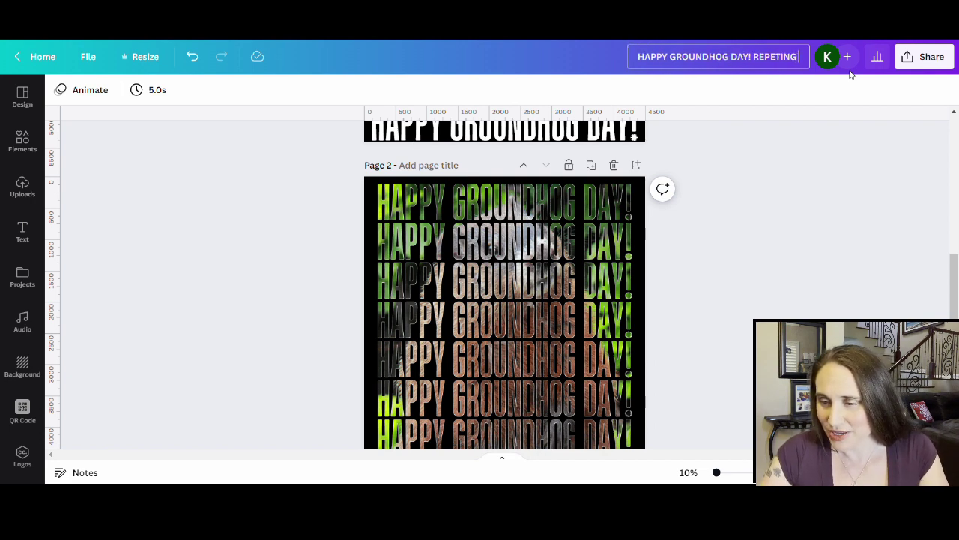
- Download only page 2 as a PNG with a transparent background
{"action": "left_click", "coordinate": [925, 58]}
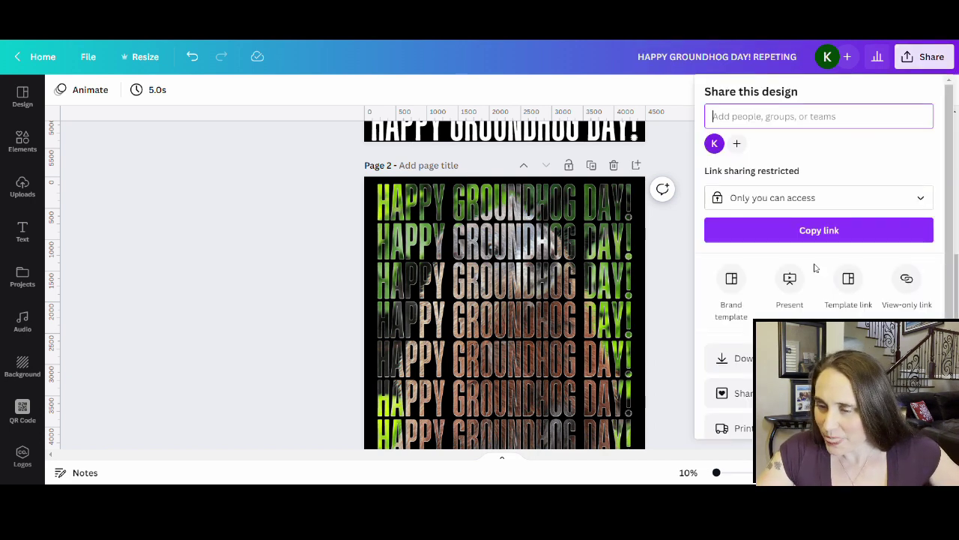
{"action": "left_click", "coordinate": [738, 358]}
{"action": "left_click", "coordinate": [768, 222]}
{"action": "left_click", "coordinate": [932, 282]}
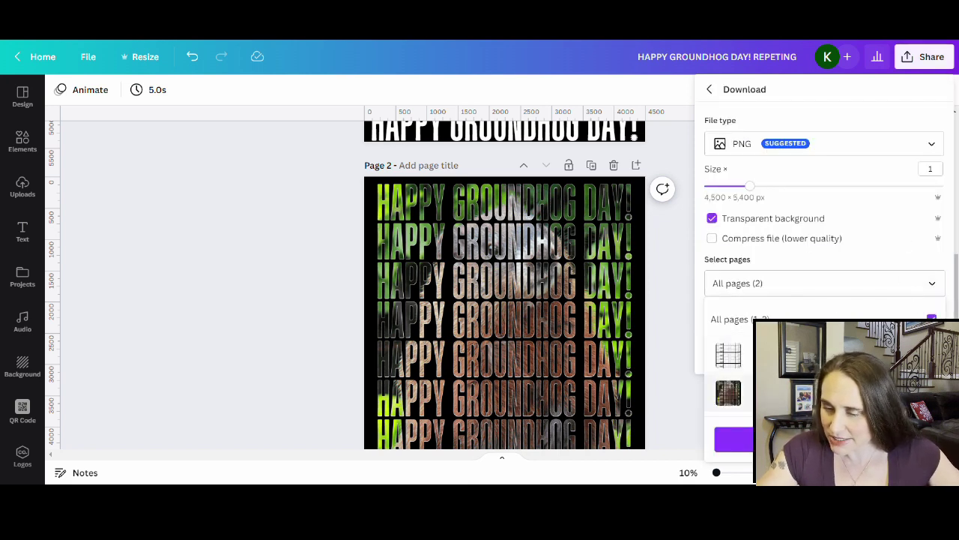
{"action": "left_click", "coordinate": [932, 319]}
{"action": "left_click", "coordinate": [728, 393]}
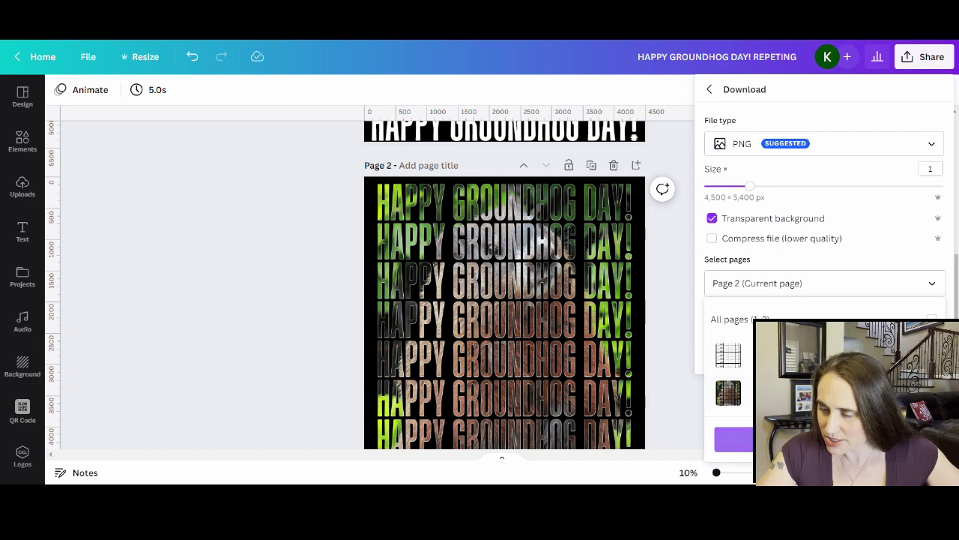
{"action": "left_click", "coordinate": [932, 283]}
{"action": "left_click", "coordinate": [720, 349]}
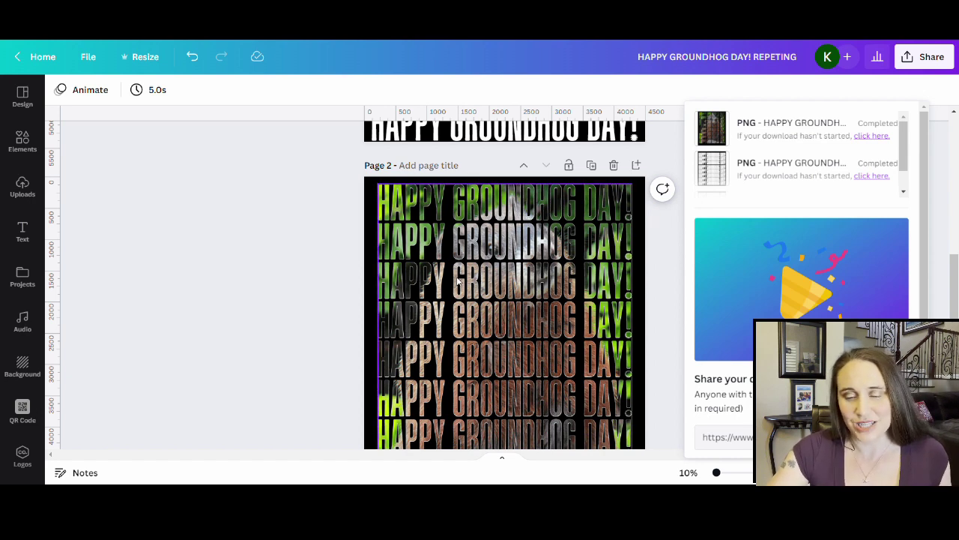
- Dismiss the downloads list and deselect the repeated text, leaving the eight glowing photo-filled lines visible
{"action": "scroll", "coordinate": [466, 277], "scroll_direction": "down", "scroll_amount": 2}
{"action": "scroll", "coordinate": [540, 290], "scroll_direction": "up", "scroll_amount": 2}
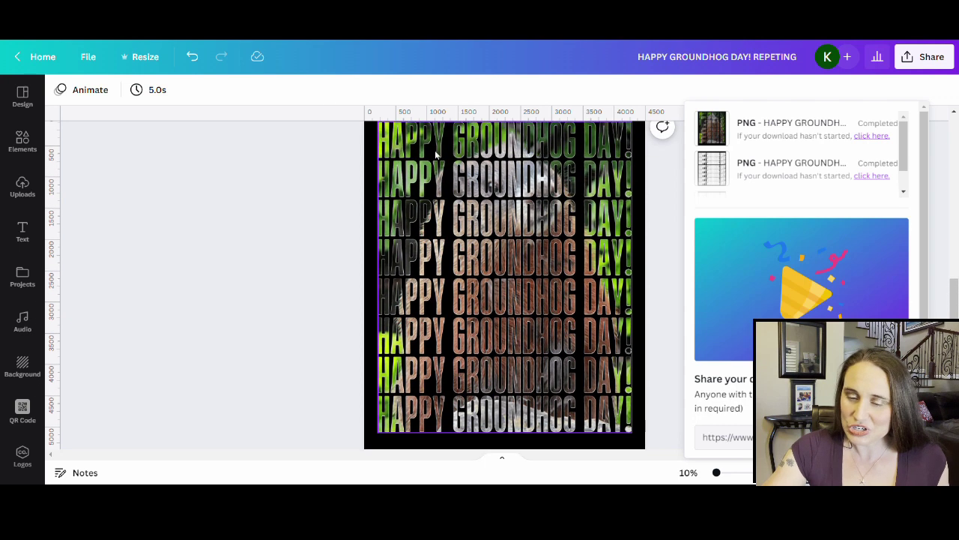
{"action": "left_click", "coordinate": [251, 259]}
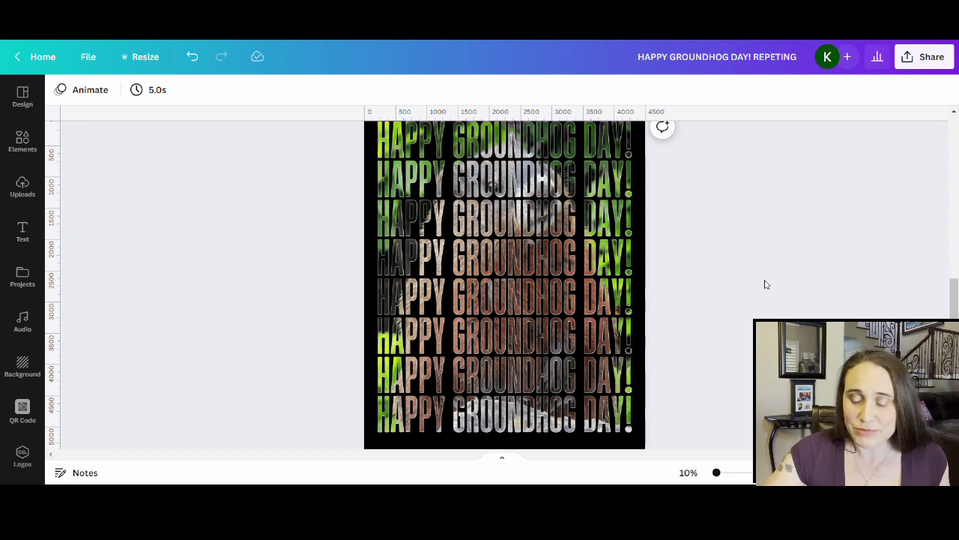
{"action": "scroll", "coordinate": [772, 278], "scroll_direction": "up", "scroll_amount": 1}
{"action": "scroll", "coordinate": [750, 276], "scroll_direction": "down", "scroll_amount": 1}
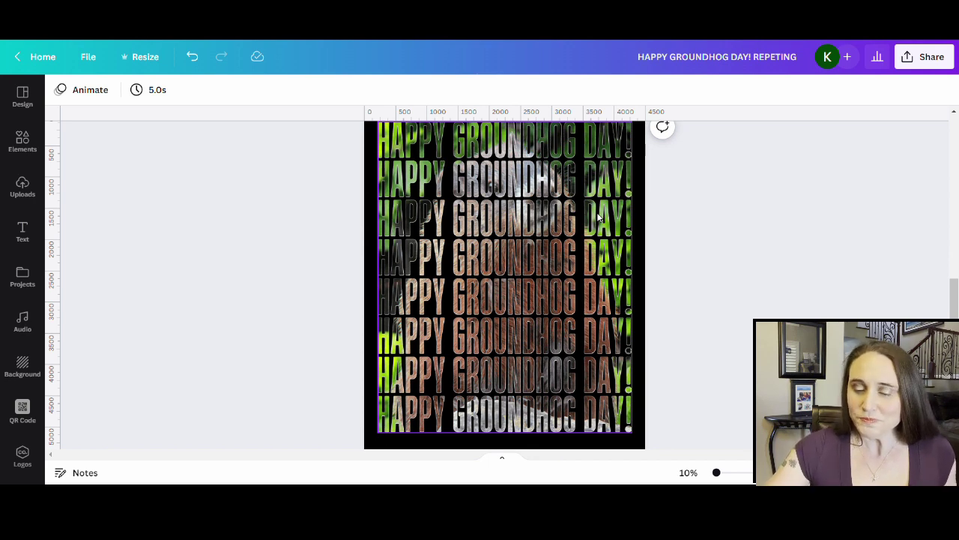
{"action": "left_click", "coordinate": [209, 195]}
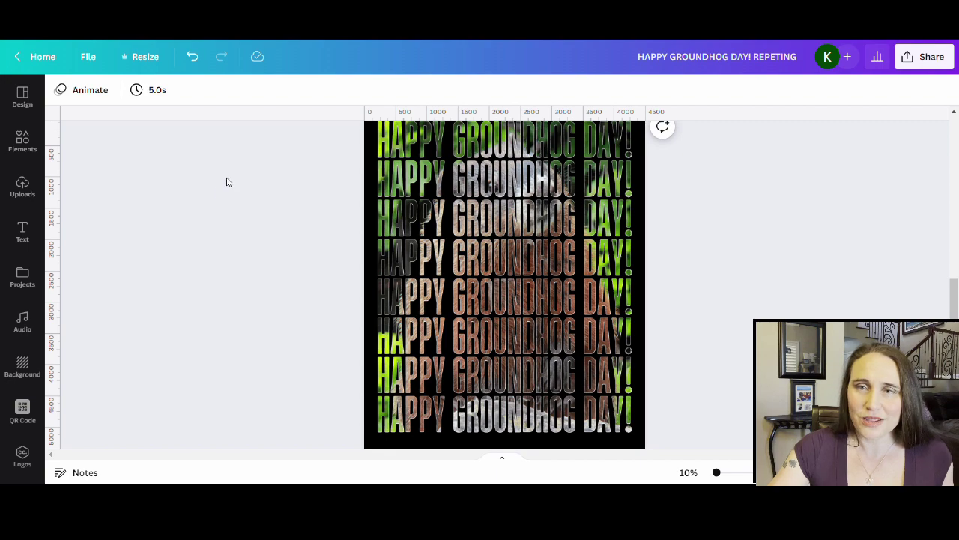